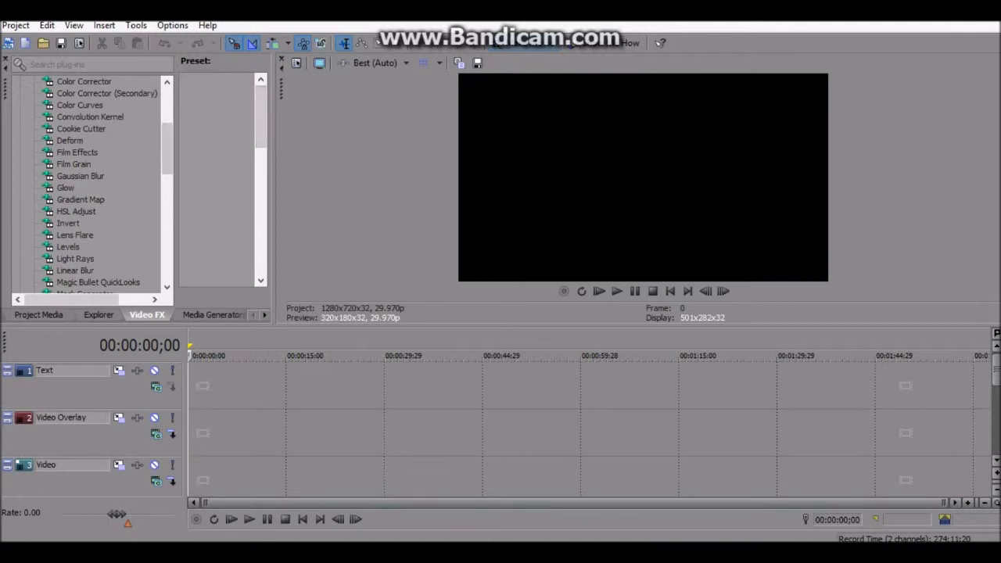
Look through the list of available video effects and return to its beginning
scroll(90, 184, up, 4)
scroll(90, 184, down, 8)
scroll(90, 183, down, 2)
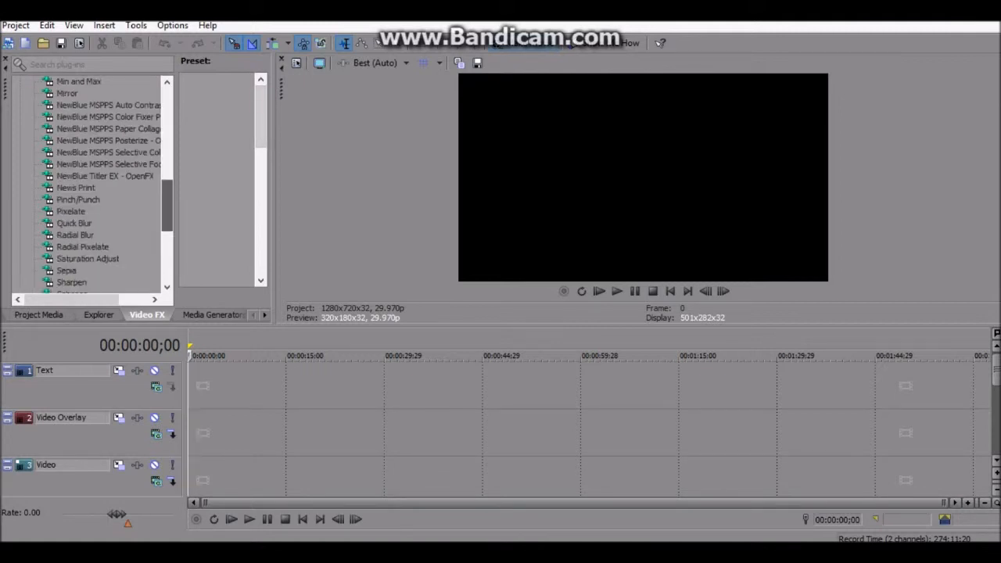
scroll(90, 183, up, 8)
scroll(90, 184, down, 1)
scroll(90, 183, up, 1)
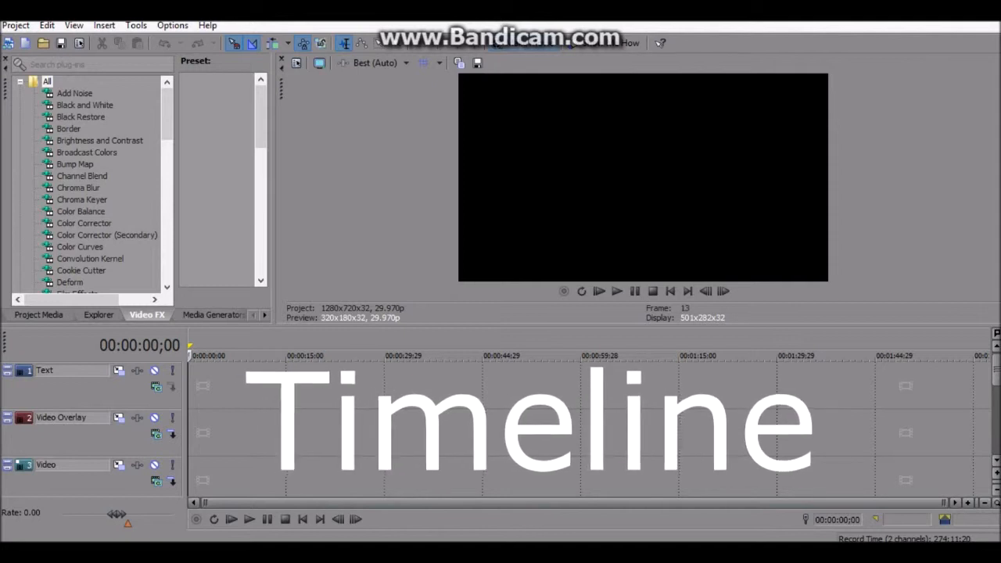
Place the playhead at several points along the timeline, up to about one minute, and return it to the beginning
click(303, 385)
click(273, 386)
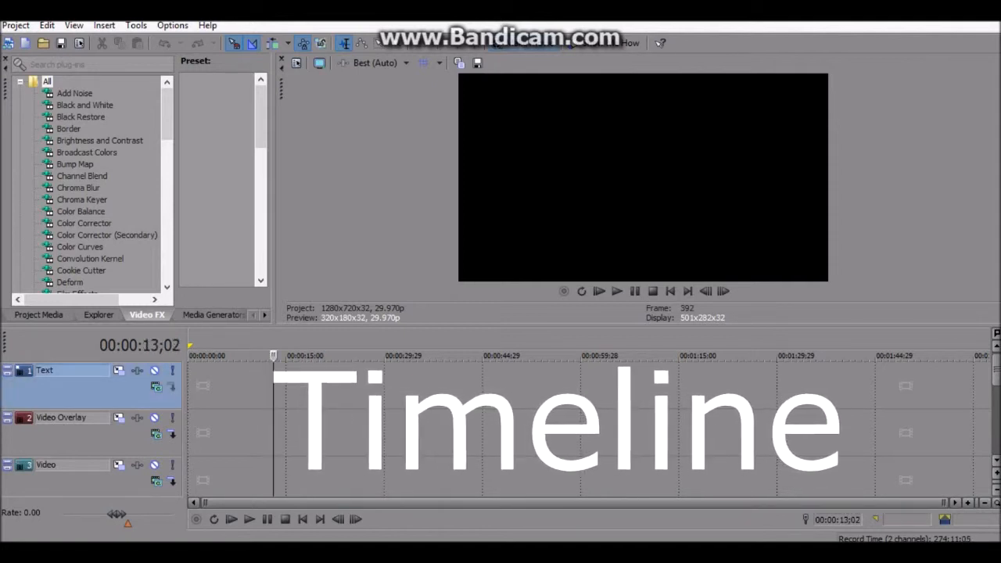
click(285, 386)
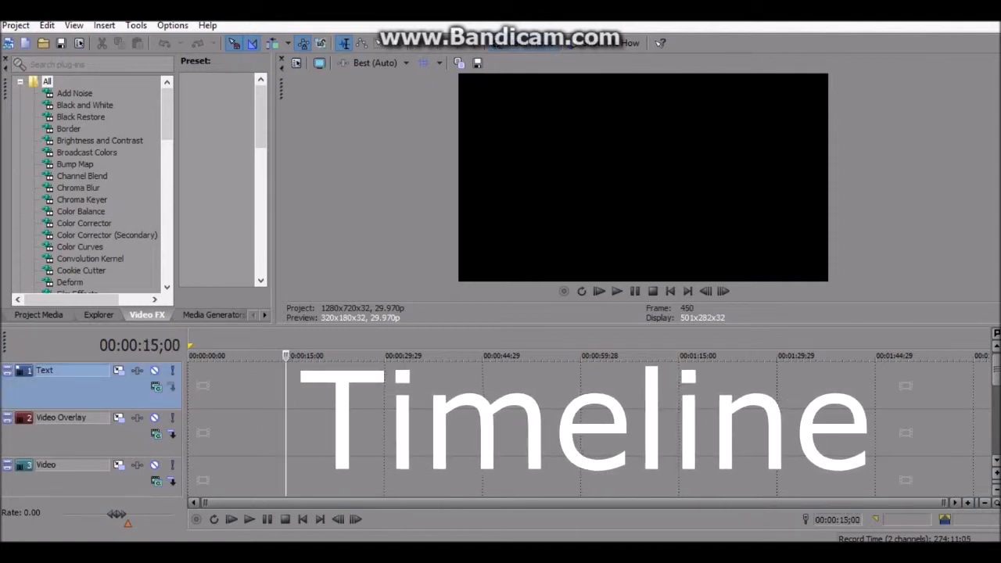
click(383, 386)
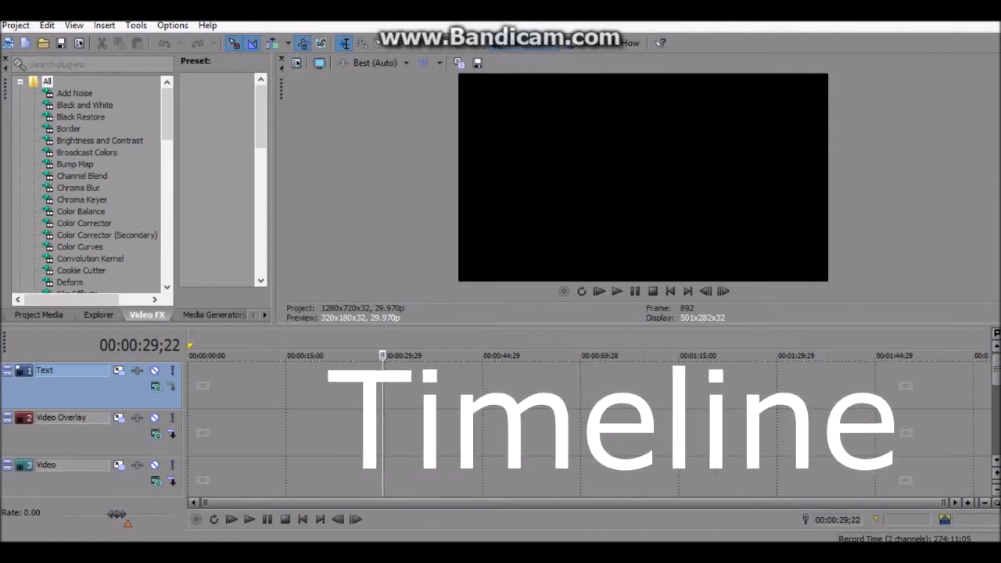
click(483, 386)
click(580, 385)
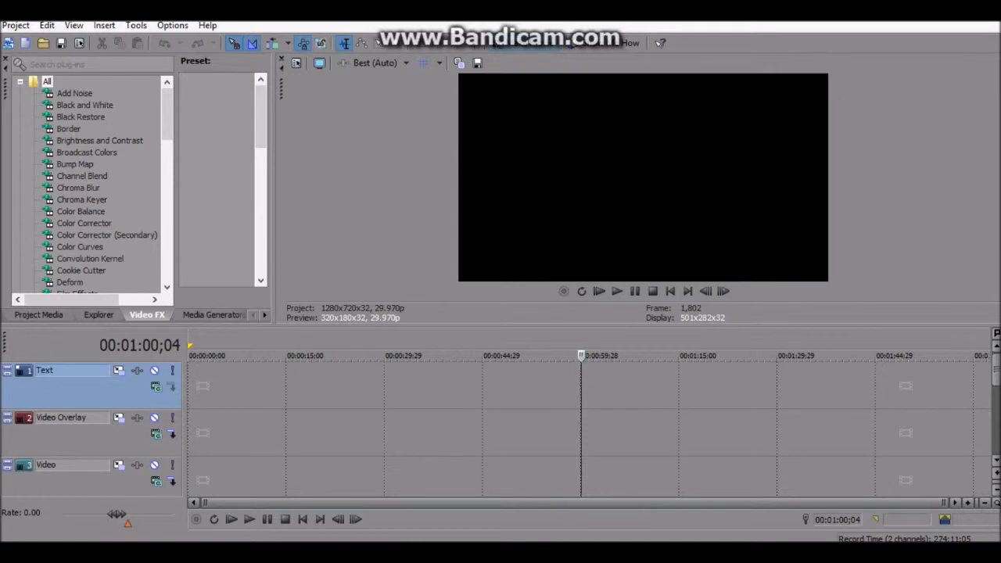
click(481, 432)
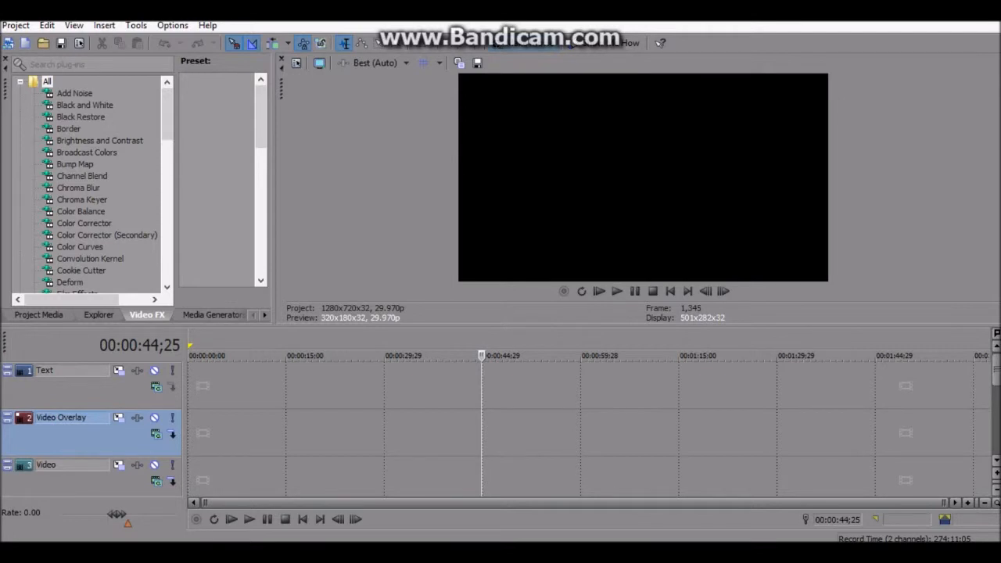
click(190, 433)
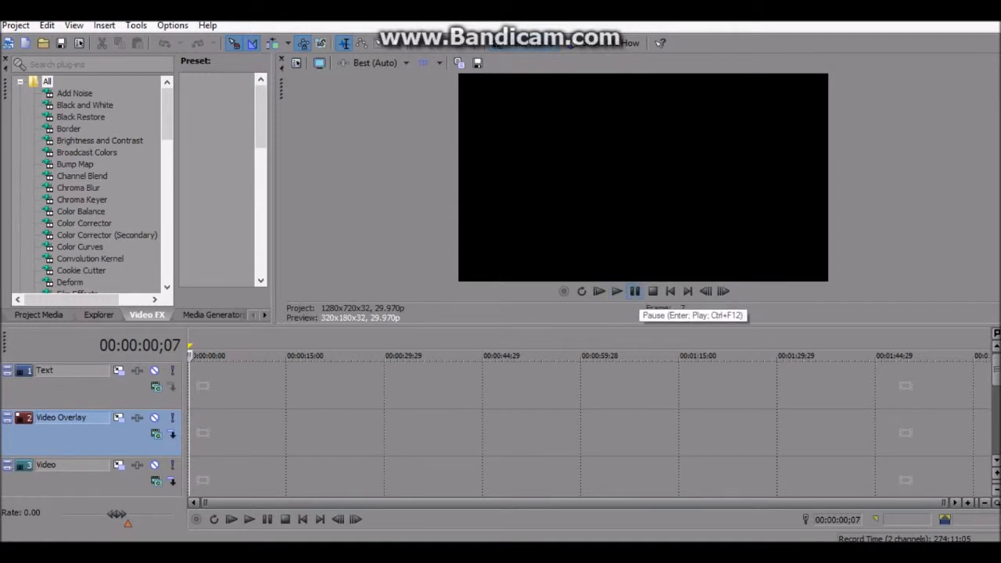
Play and pause the project preview, including a playback restarted from the beginning
click(616, 291)
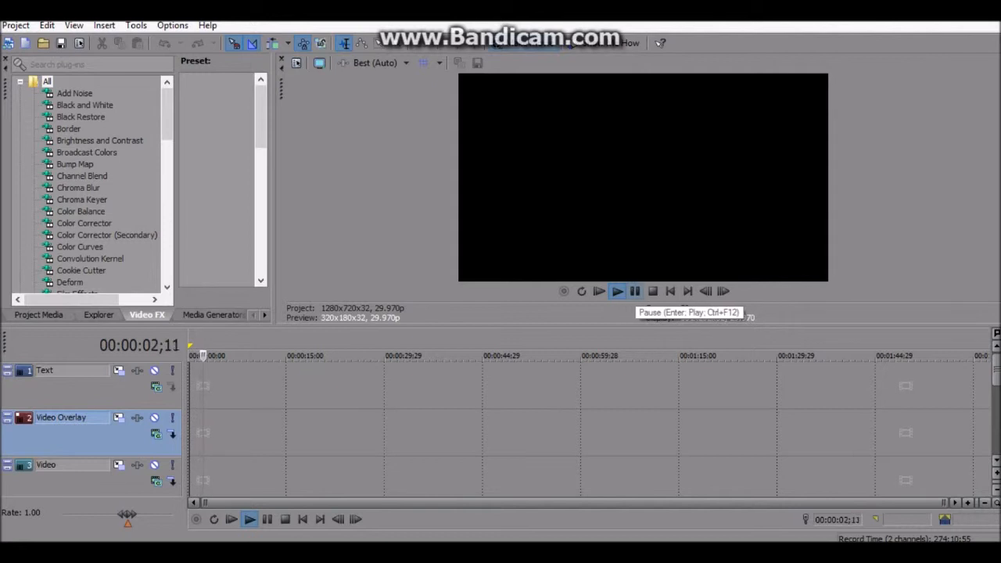
click(634, 290)
click(616, 291)
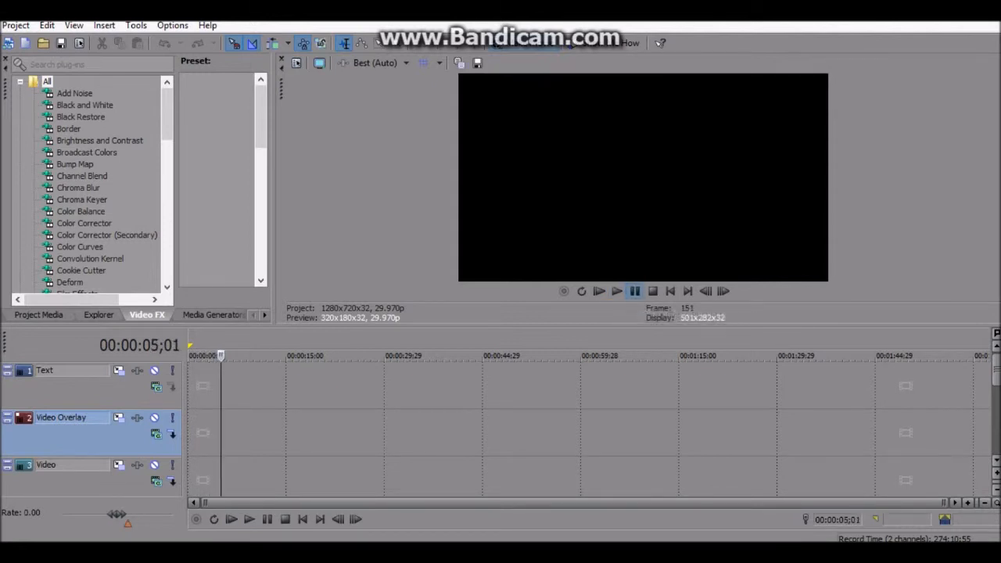
click(598, 291)
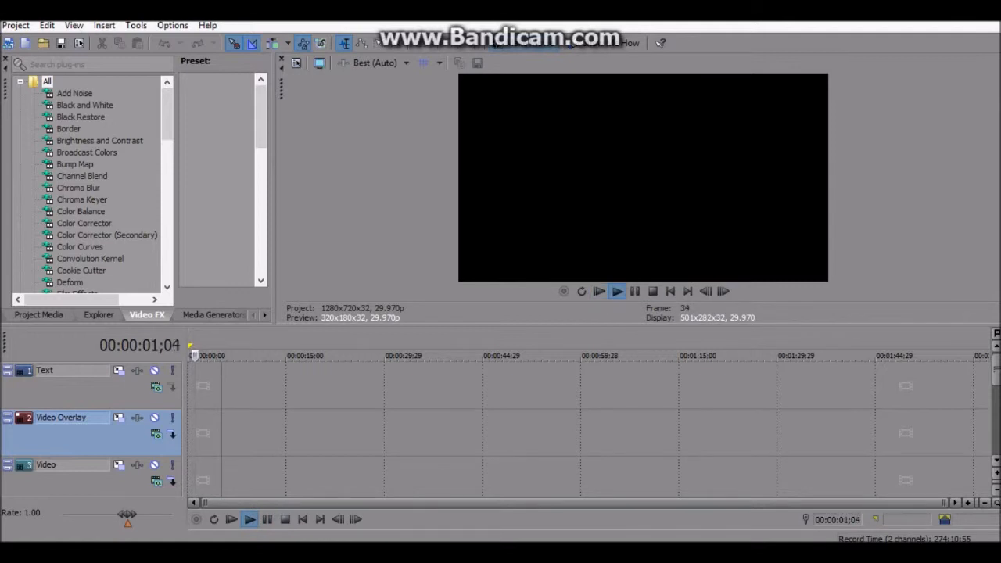
click(634, 290)
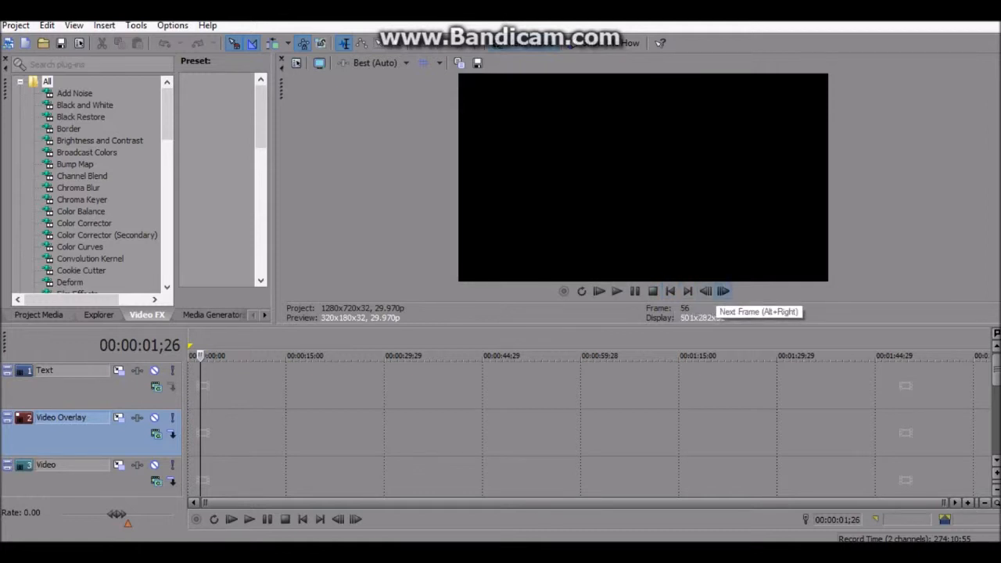
Advance the playhead frame by frame to 00:00:02;09
click(723, 291)
triple_click(723, 291)
double_click(723, 291)
triple_click(723, 291)
double_click(723, 291)
double_click(723, 291)
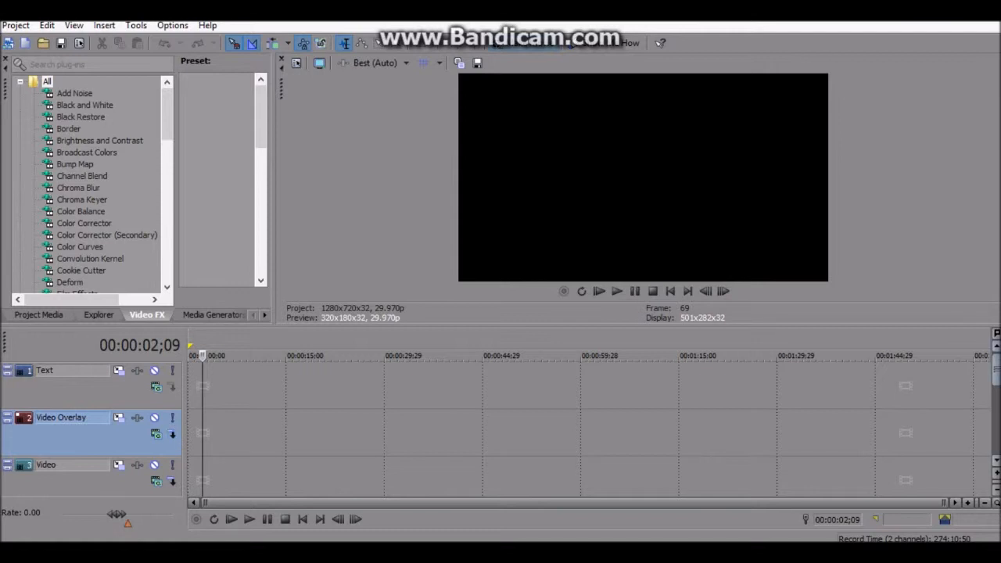
Look over all the video and audio tracks in the timeline
scroll(91, 430, down, 5)
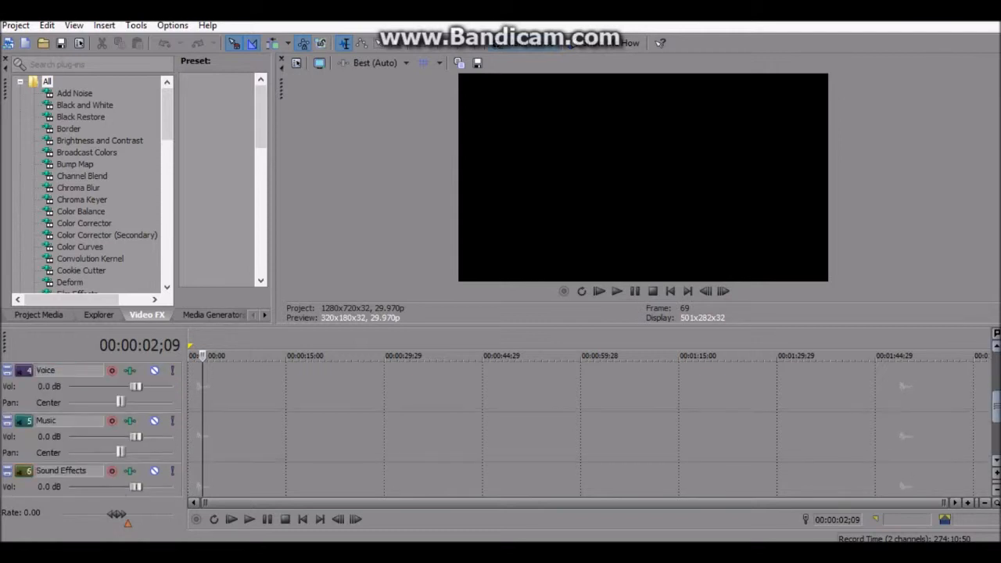
scroll(91, 430, up, 2)
scroll(91, 430, up, 3)
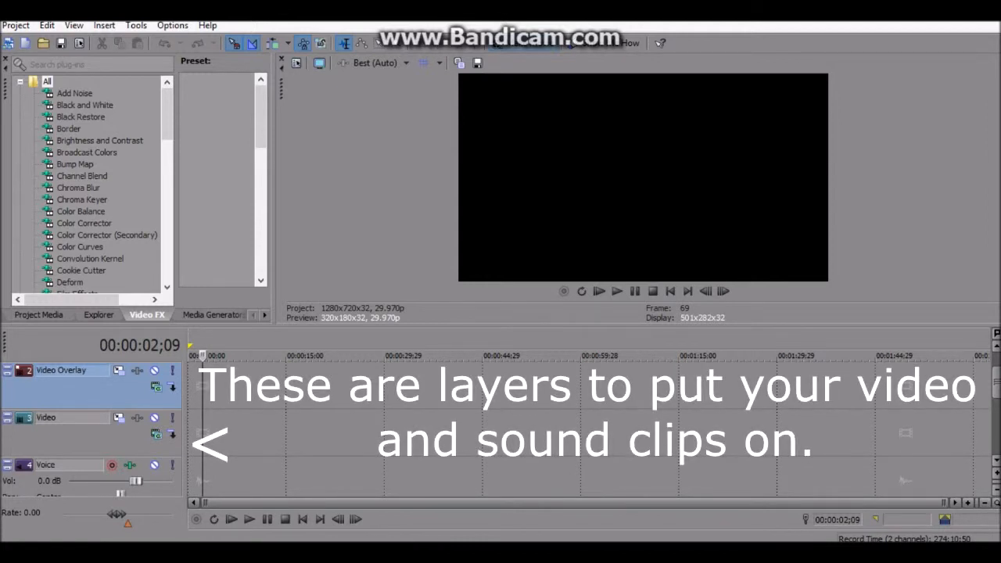
scroll(91, 414, up, 2)
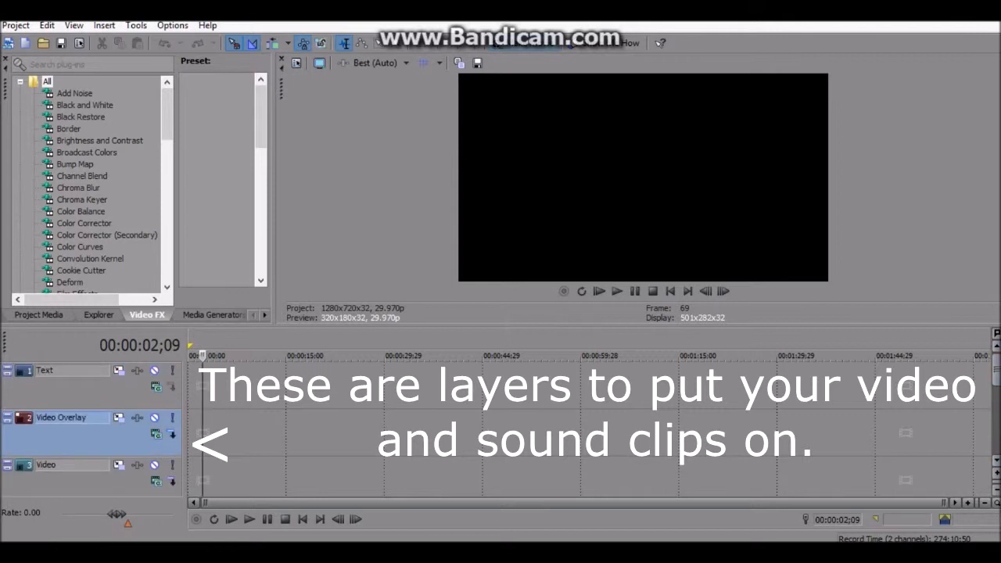
Select the Text, Video and Voice tracks one after another
click(90, 391)
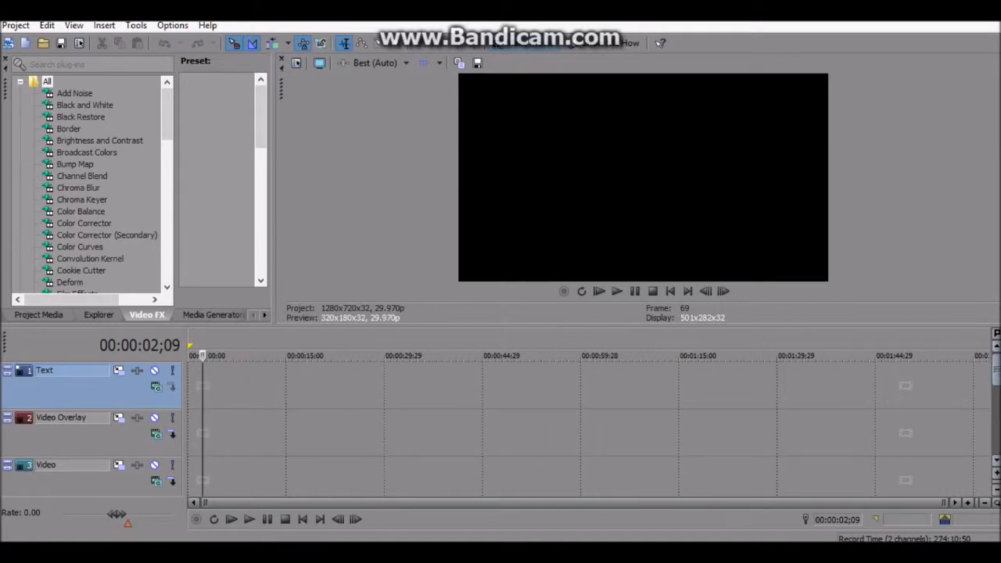
scroll(91, 426, down, 1)
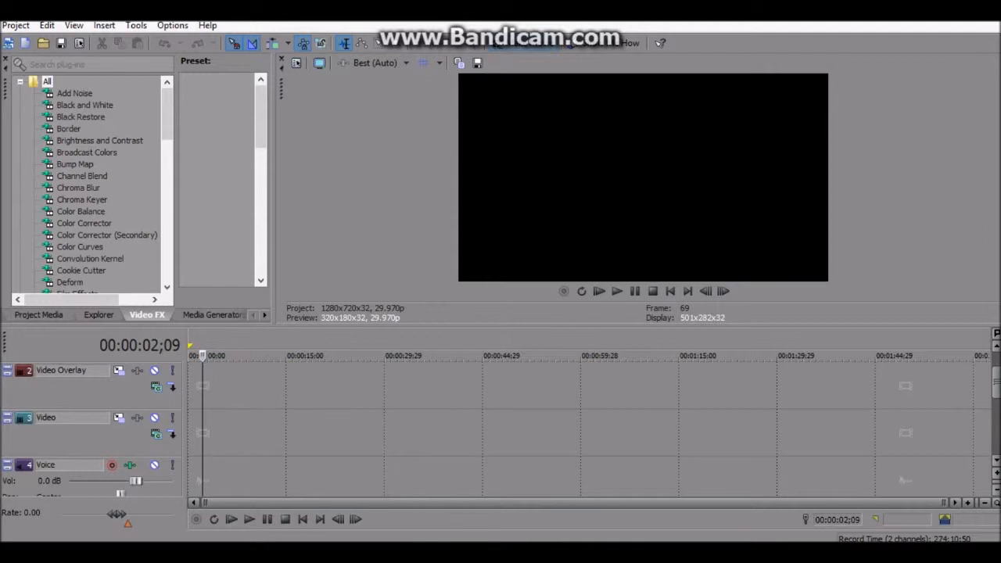
click(91, 434)
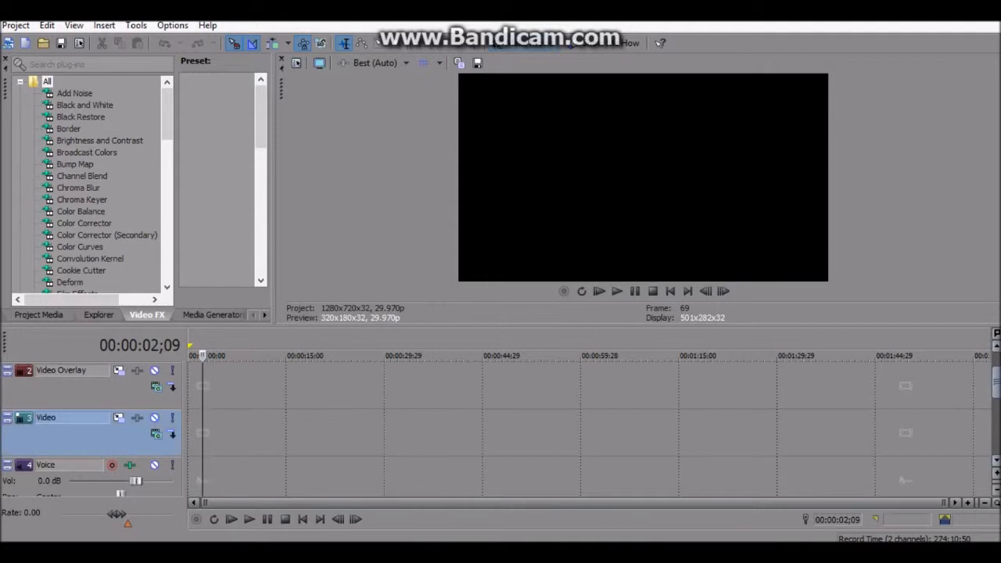
scroll(92, 426, down, 1)
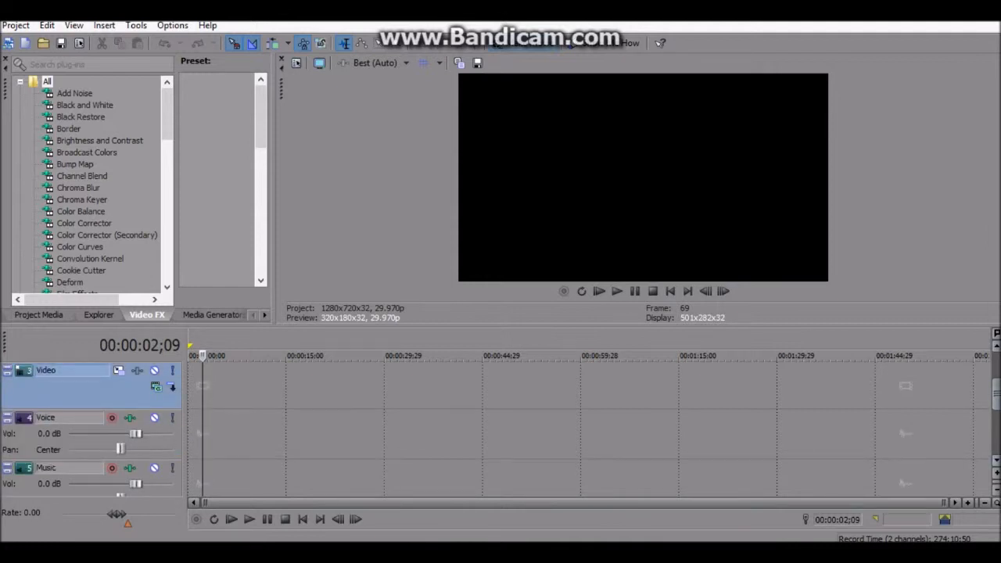
click(92, 440)
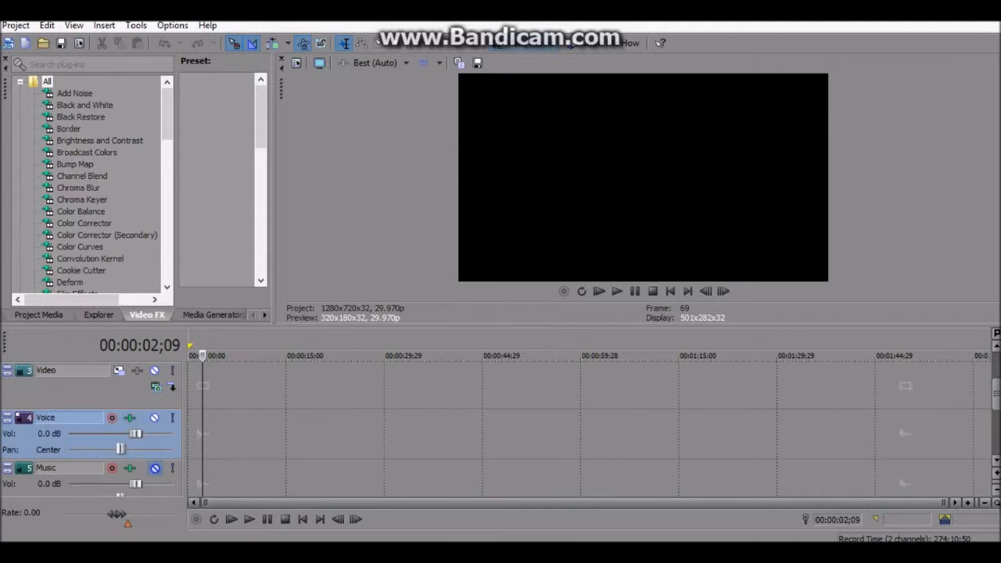
Mute the Music track and select the Sound Effects track
click(155, 468)
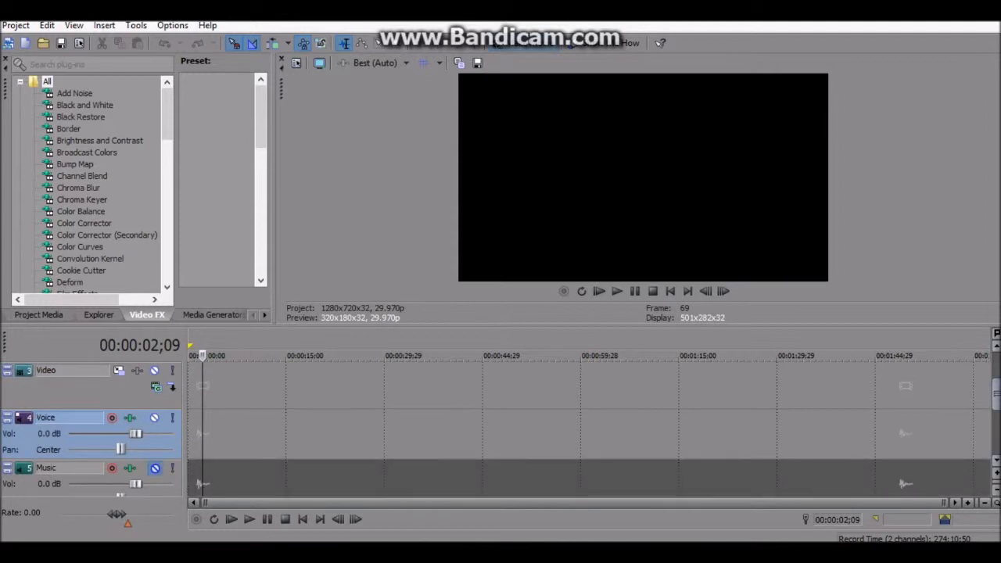
scroll(91, 426, down, 2)
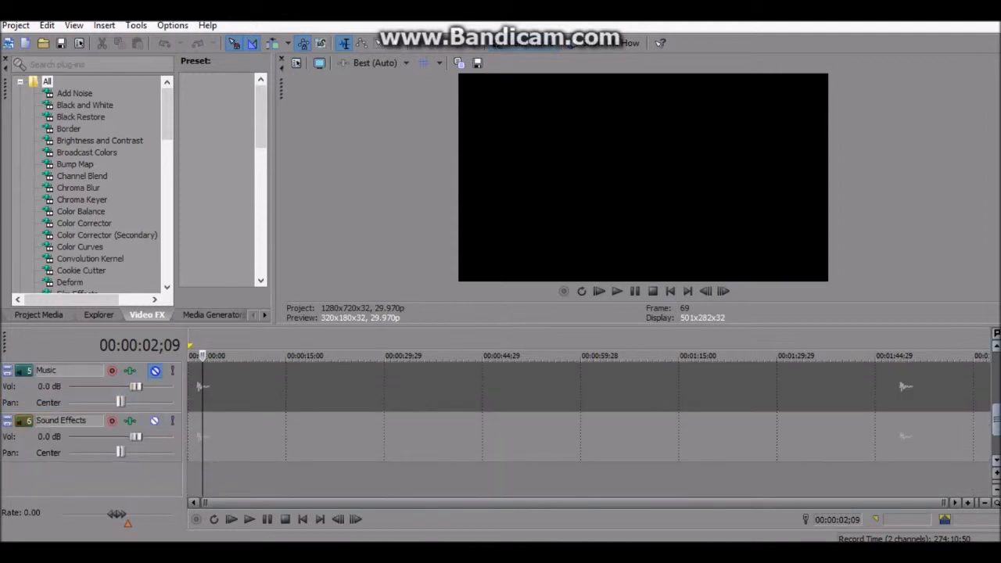
click(91, 444)
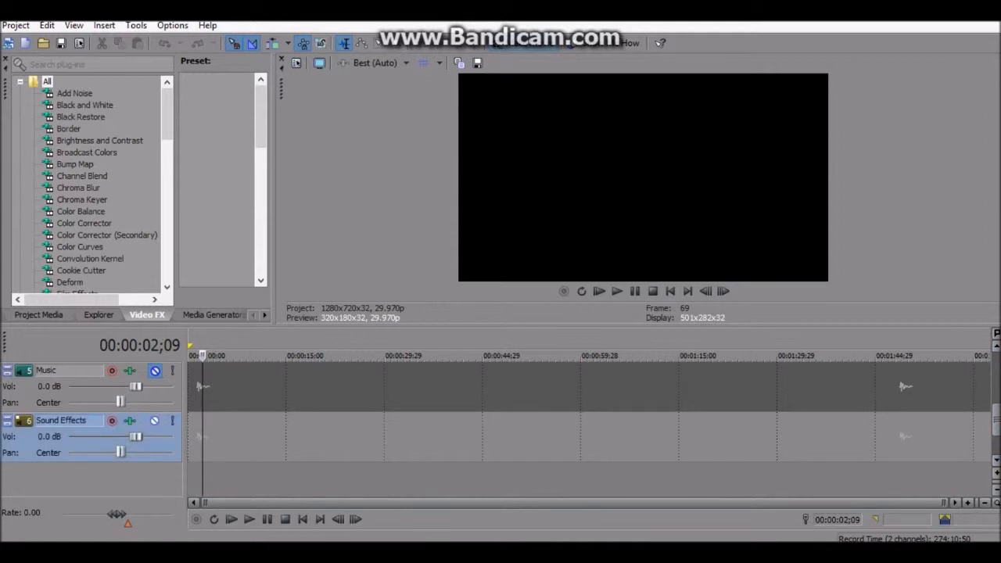
scroll(92, 426, up, 4)
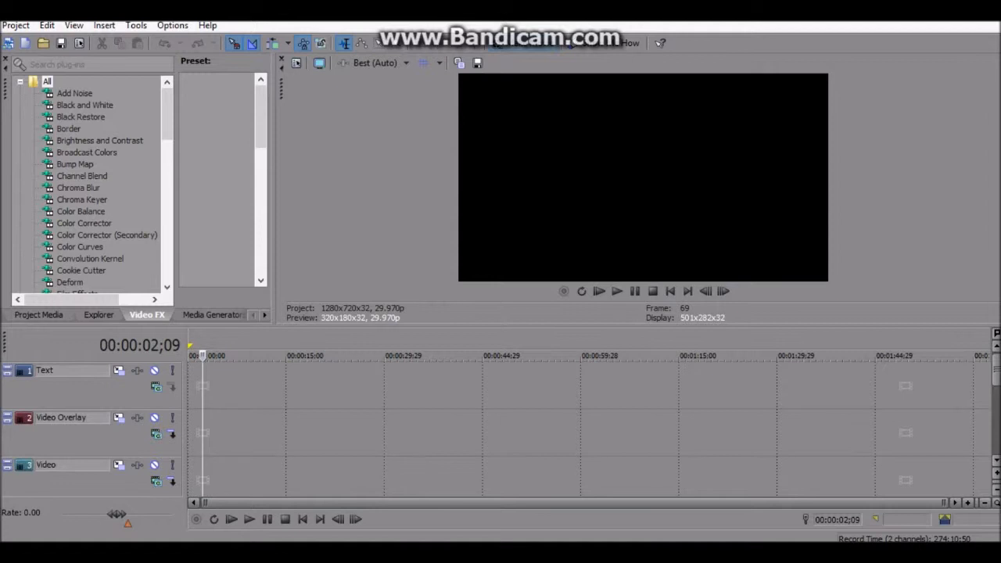
Check which commands the Text track offers, and place the playhead at 00:00:53;09 with the Video Overlay track selected
click(91, 394)
right_click(119, 398)
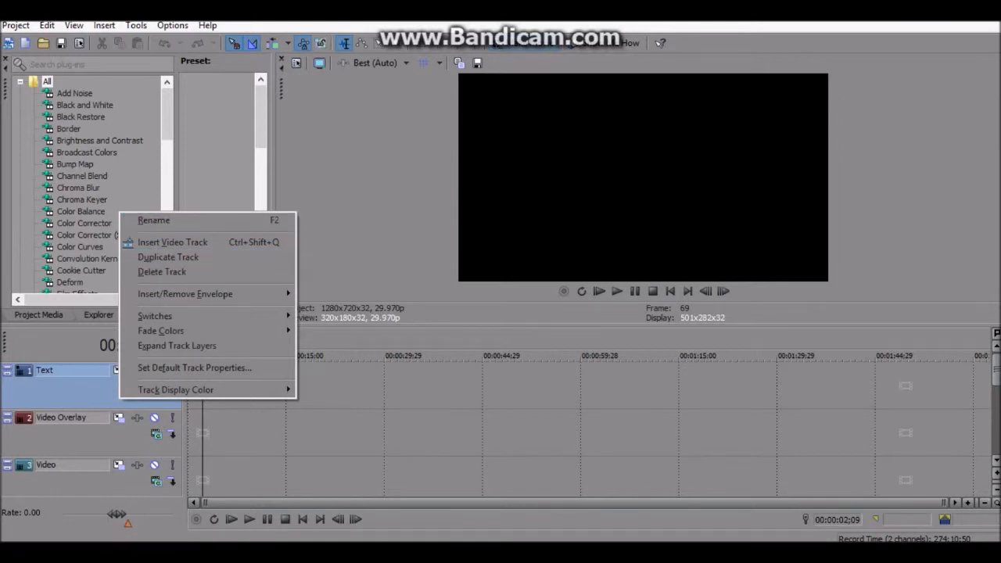
mouse_move(155, 316)
click(536, 433)
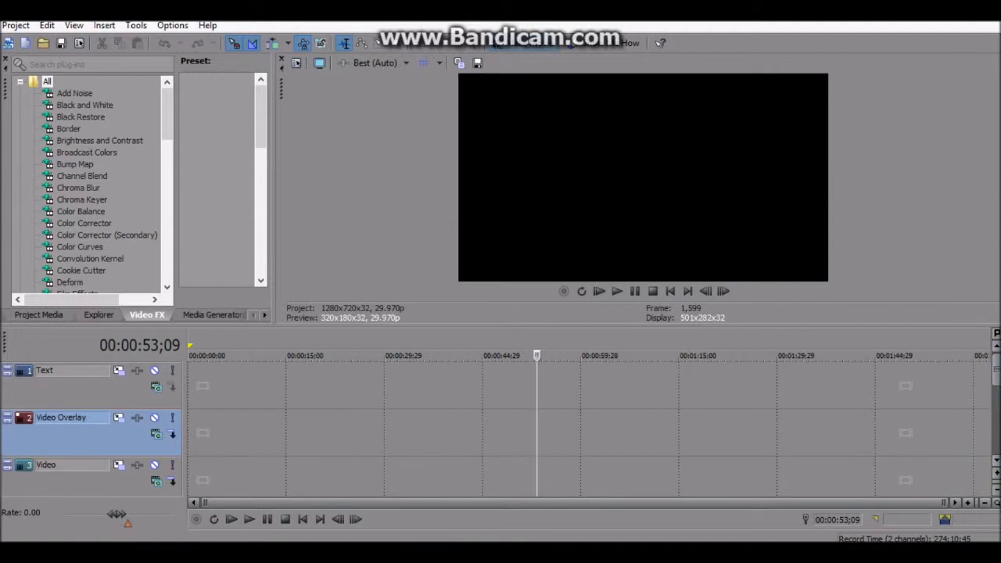
drag(138, 438, 93, 449)
Widen the Project Media pane and show the desktop files in the Explorer
click(39, 314)
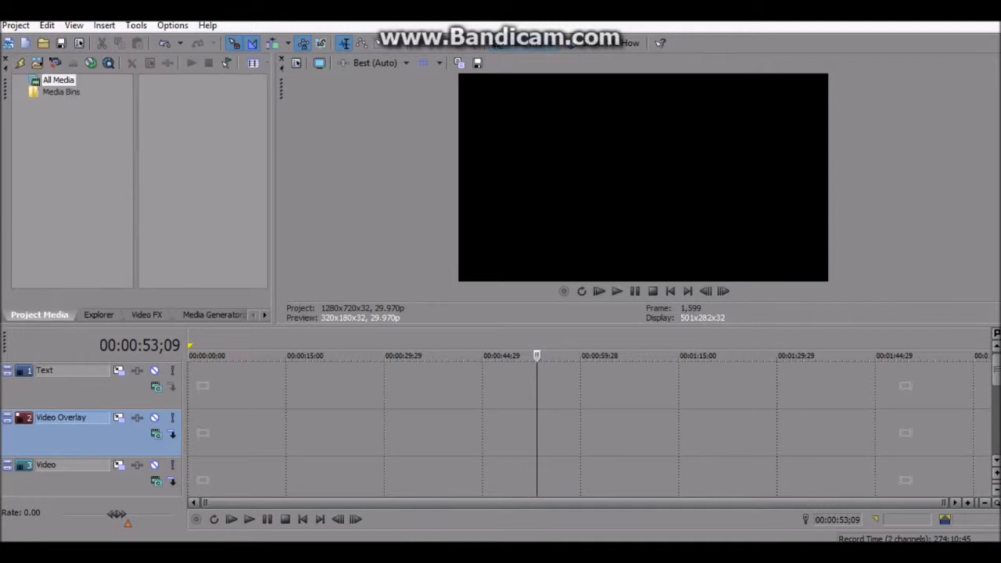
drag(273, 195, 401, 195)
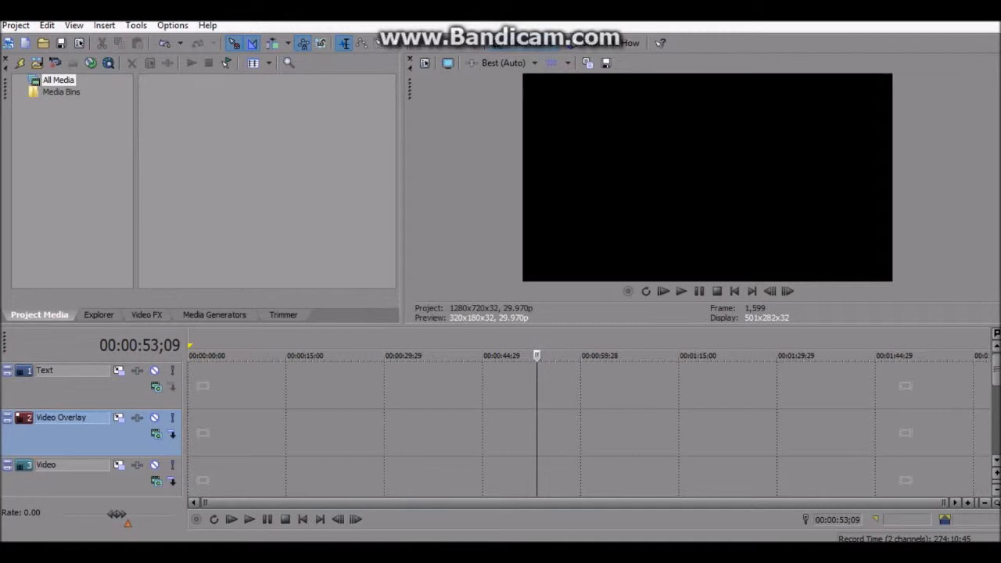
key(alt+1)
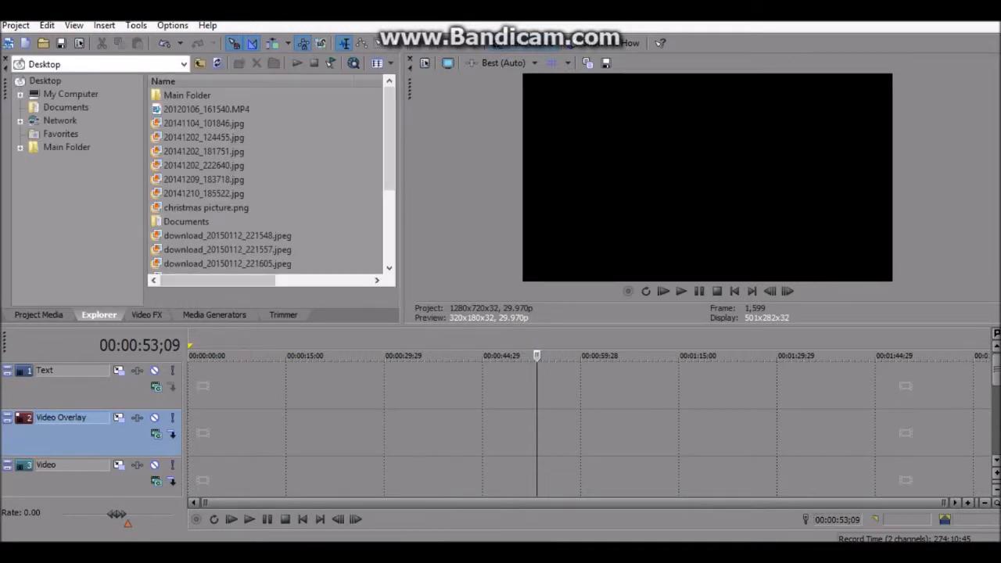
Examine the presets of the Add Noise and Black and White video effects
key(alt+8)
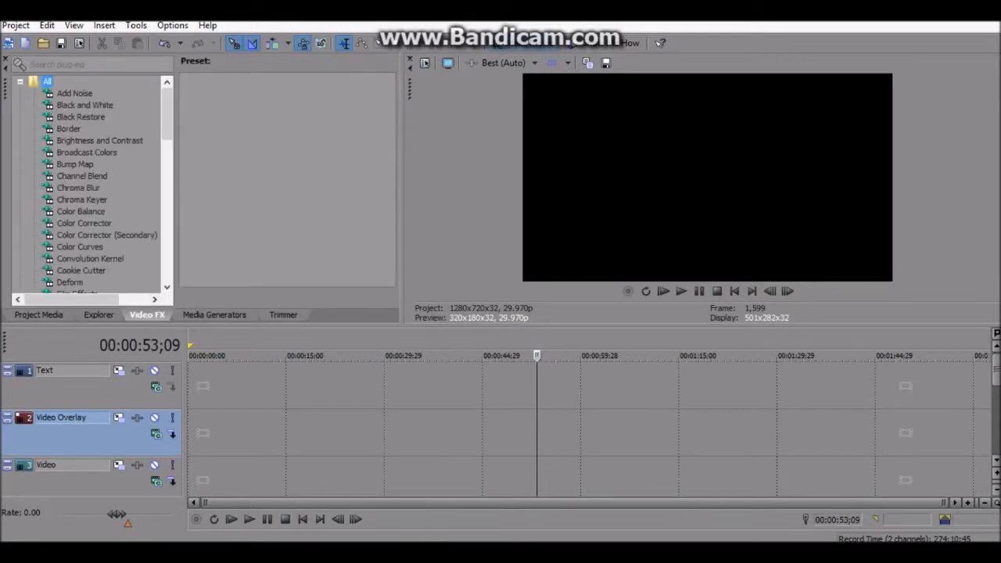
mouse_move(167, 113)
mouse_down()
mouse_move(166, 166)
mouse_move(166, 114)
mouse_up()
click(75, 93)
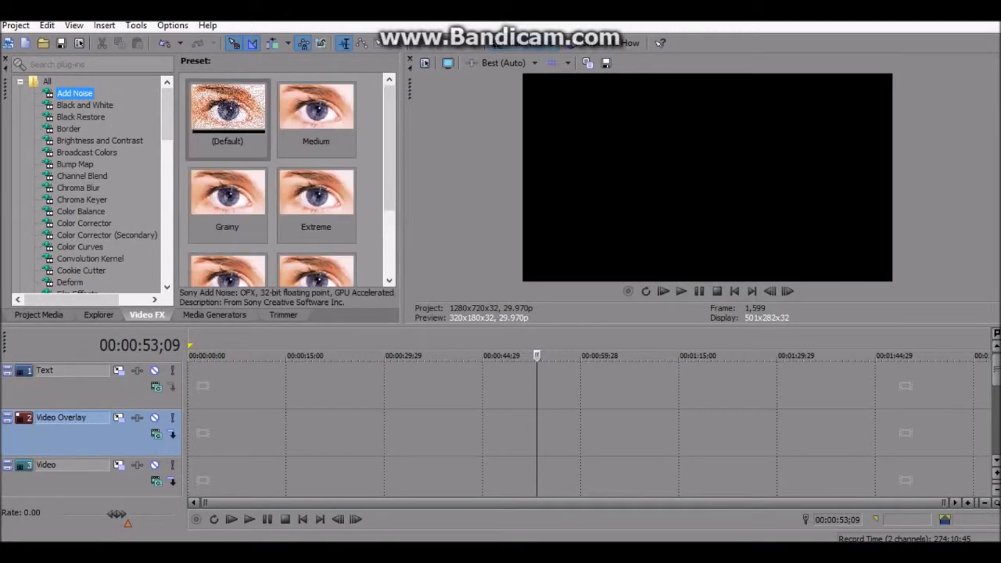
click(85, 105)
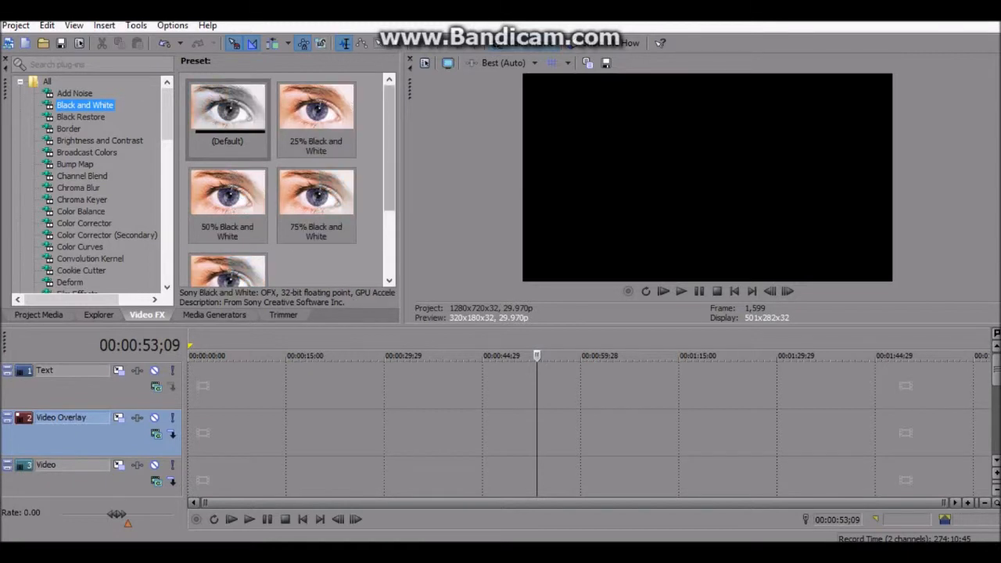
scroll(286, 180, down, 2)
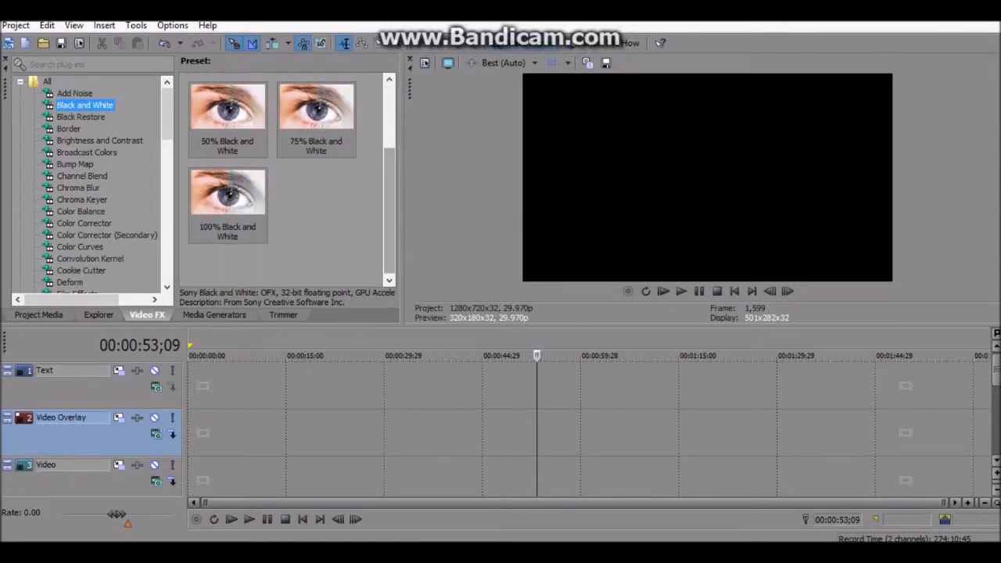
scroll(212, 138, up, 2)
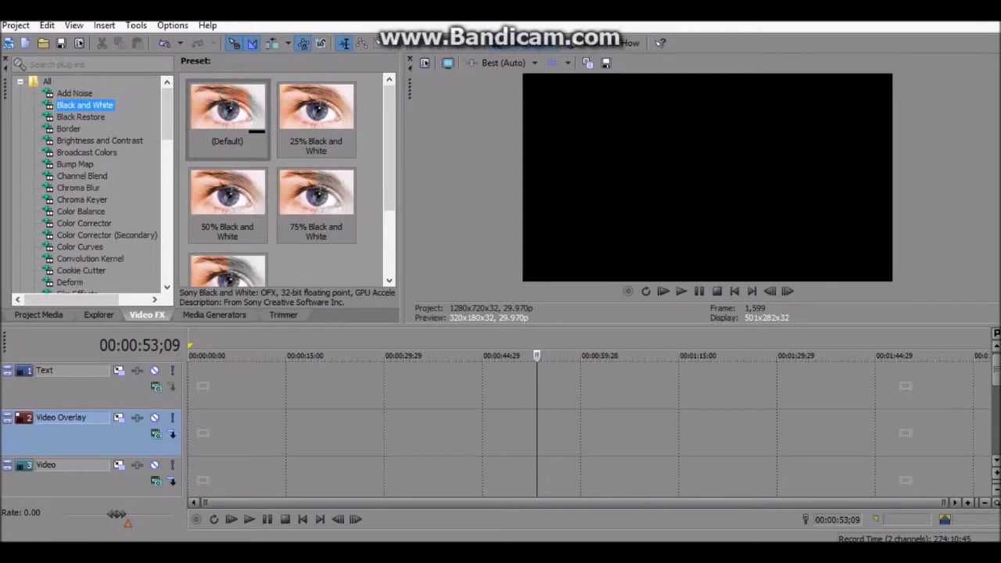
Select the default Black and White preset, and examine the presets of the Black Restore and Border effects
click(193, 131)
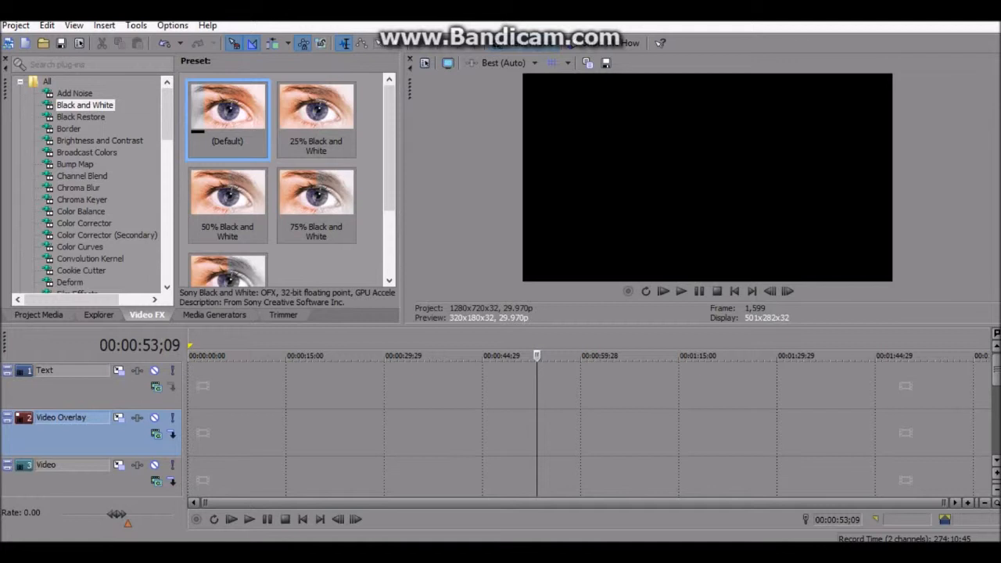
click(81, 117)
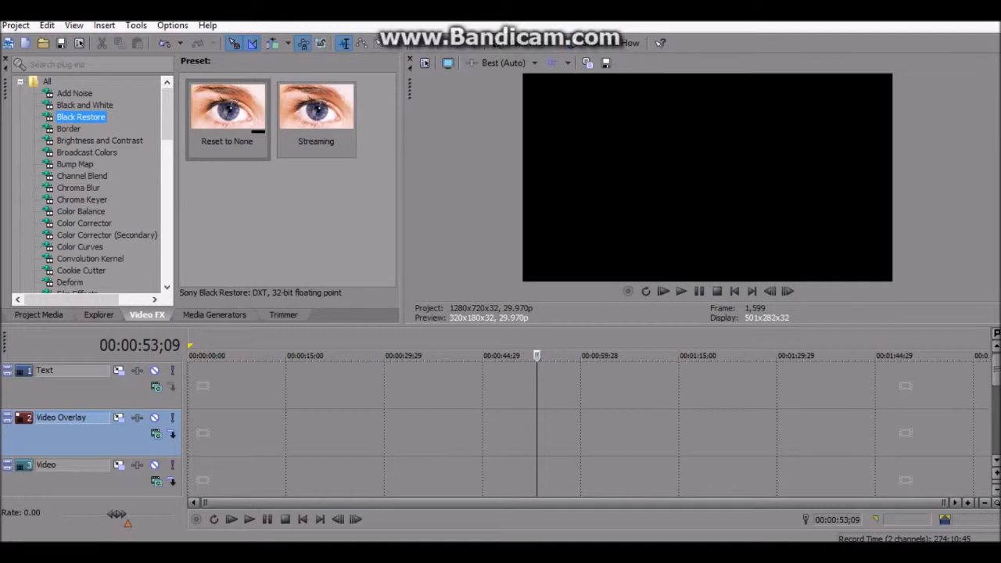
click(68, 129)
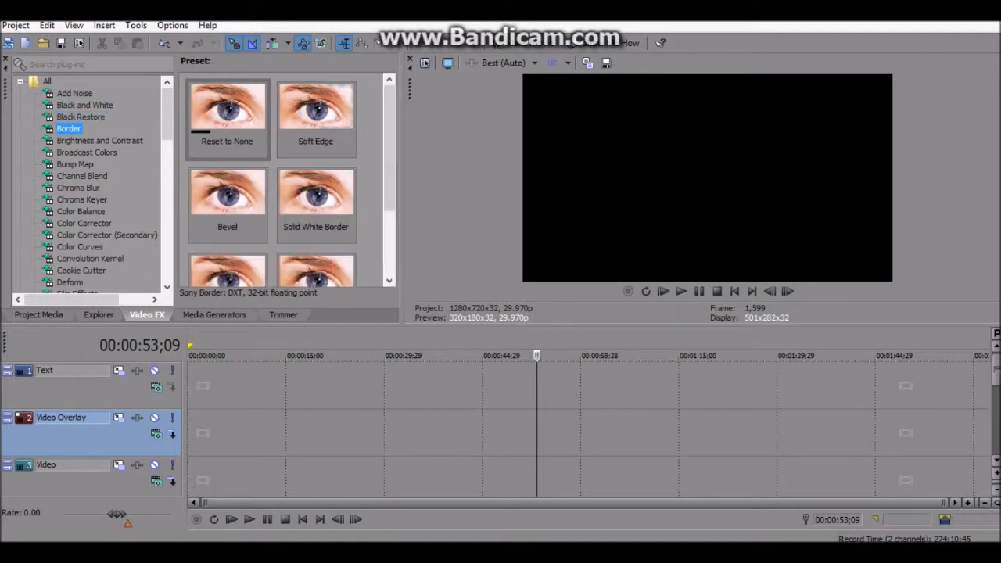
scroll(289, 180, down, 3)
scroll(289, 180, up, 3)
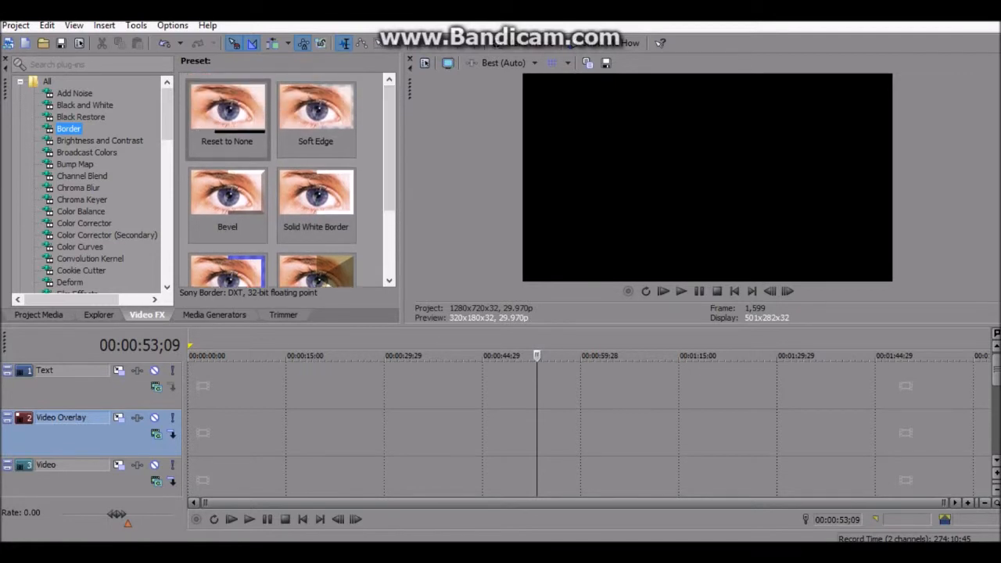
Examine the presets of the Brightness and Contrast and Broadcast Colors video effects
click(99, 140)
mouse_move(388, 117)
mouse_down()
mouse_move(389, 168)
mouse_move(389, 115)
mouse_up()
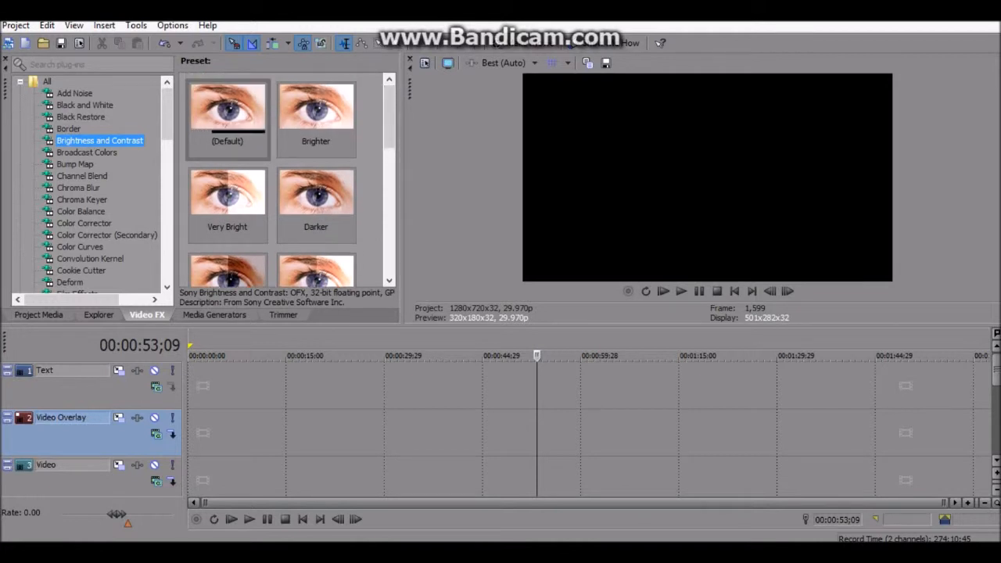
click(86, 152)
mouse_move(389, 134)
mouse_down()
mouse_move(389, 226)
mouse_move(388, 131)
mouse_up()
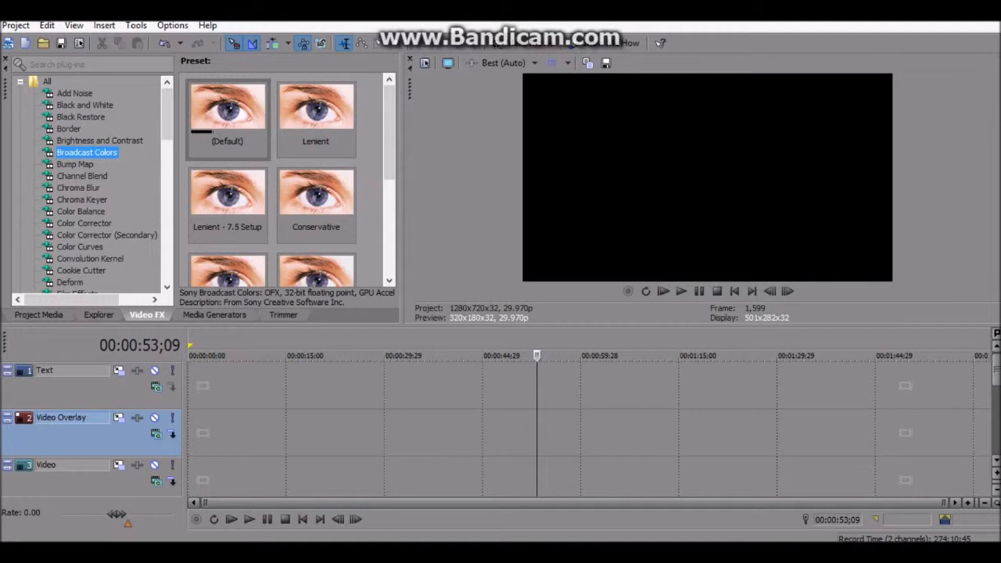
drag(389, 131, 389, 226)
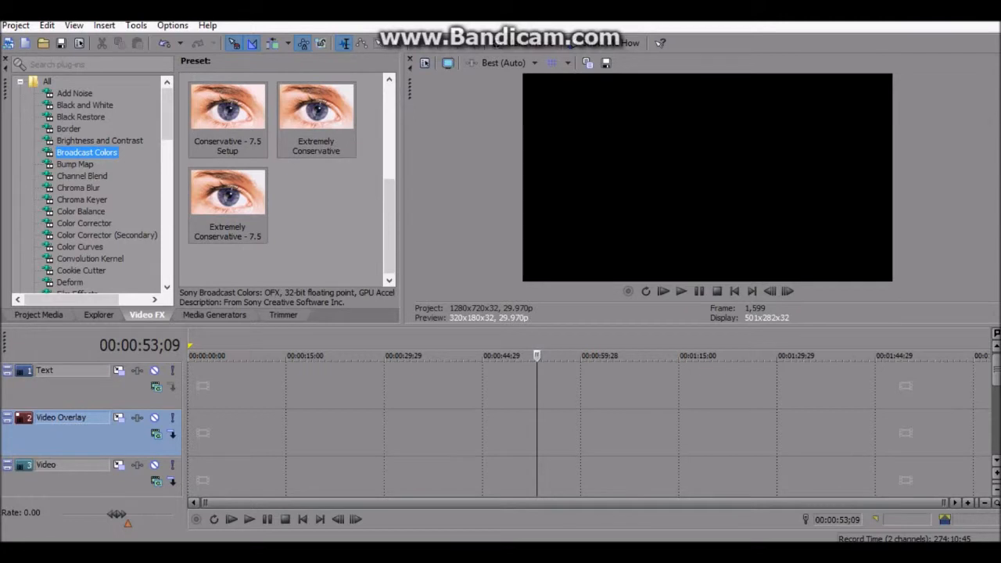
Examine the presets of the Bump Map, Channel Blend and Chroma Blur video effects
click(75, 164)
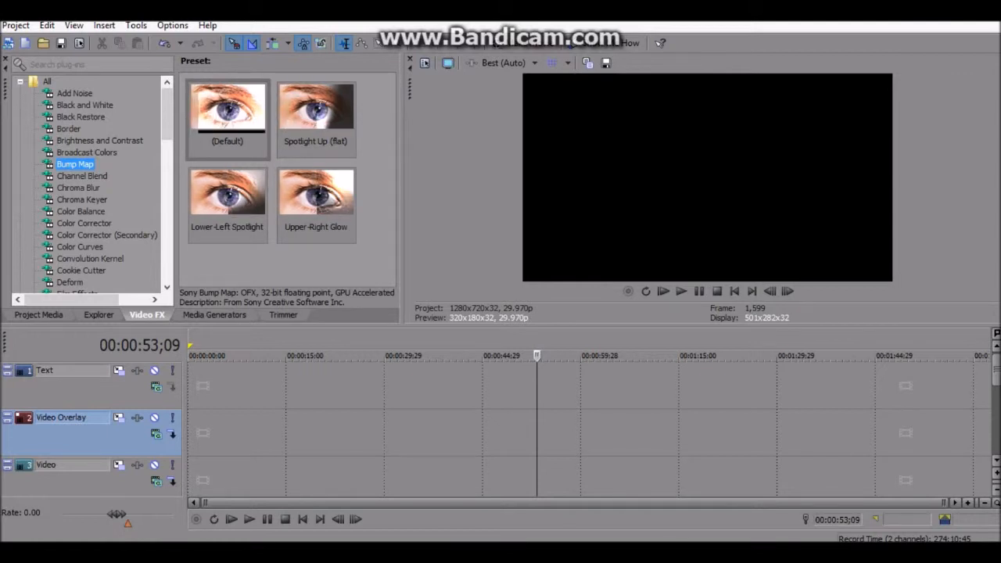
click(81, 176)
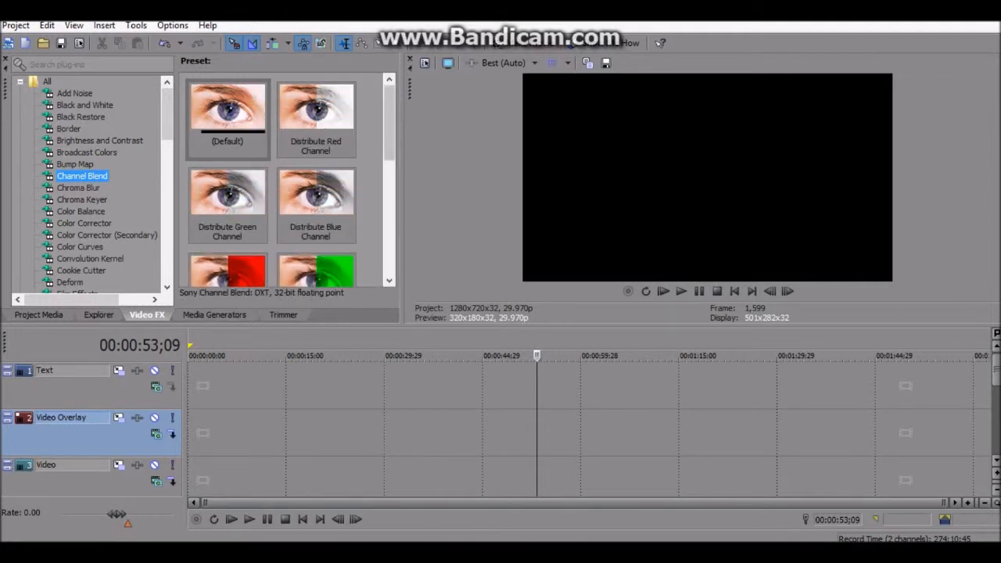
drag(389, 123, 388, 196)
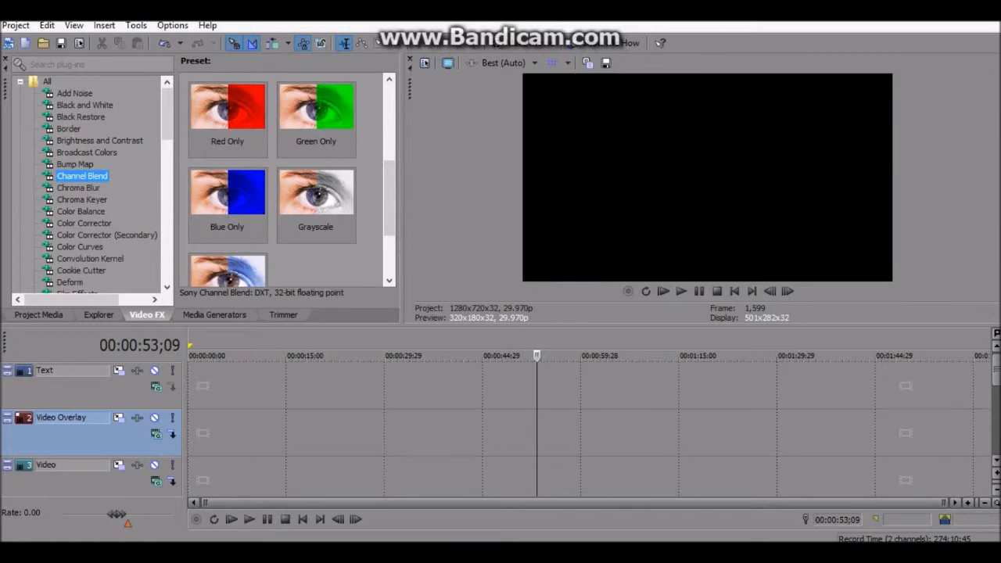
click(78, 188)
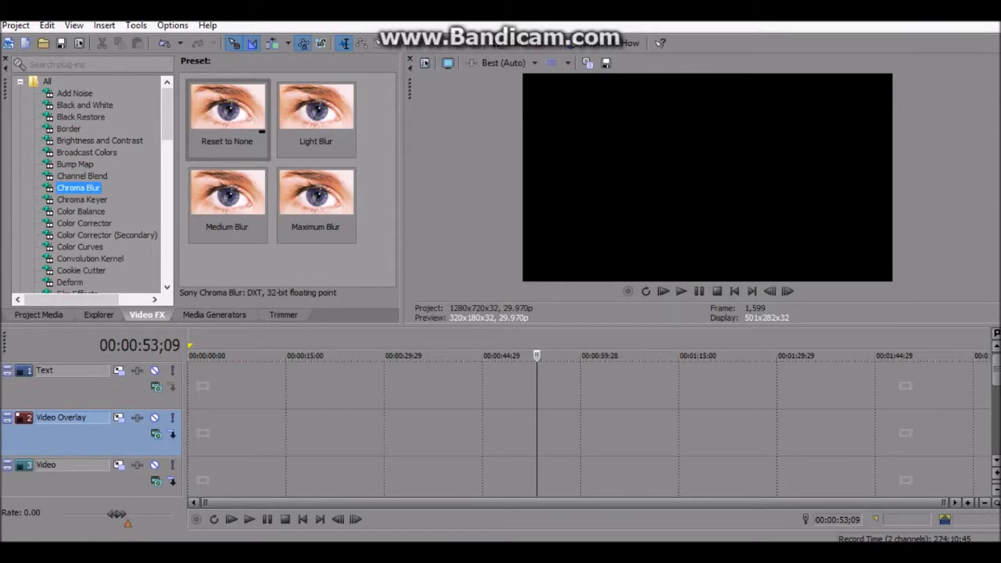
Examine all Chroma Keyer presets, selecting Blue Screen, Green Screen and Black Screen Best along the way
click(82, 199)
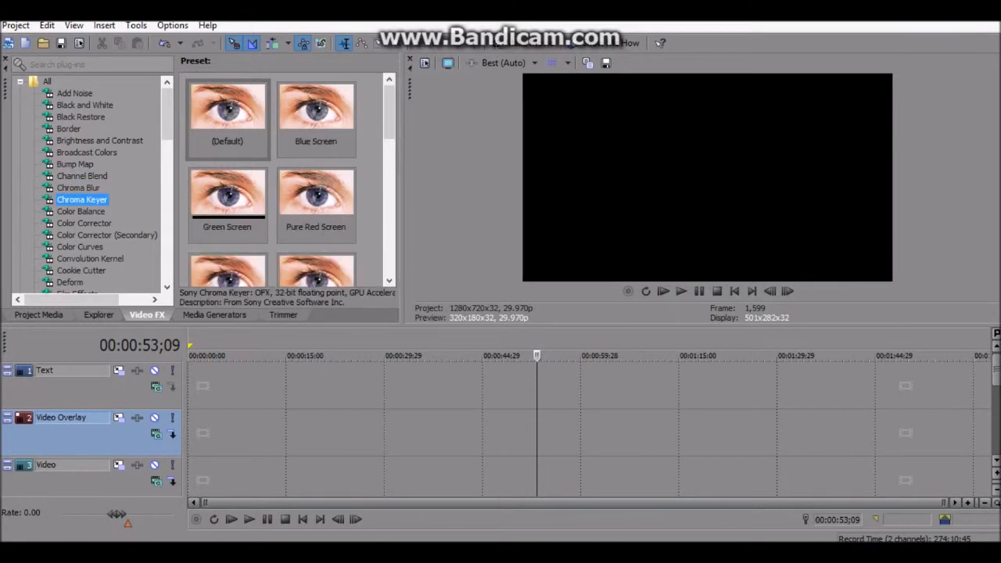
mouse_move(389, 111)
mouse_down()
mouse_move(388, 242)
mouse_move(388, 112)
mouse_up()
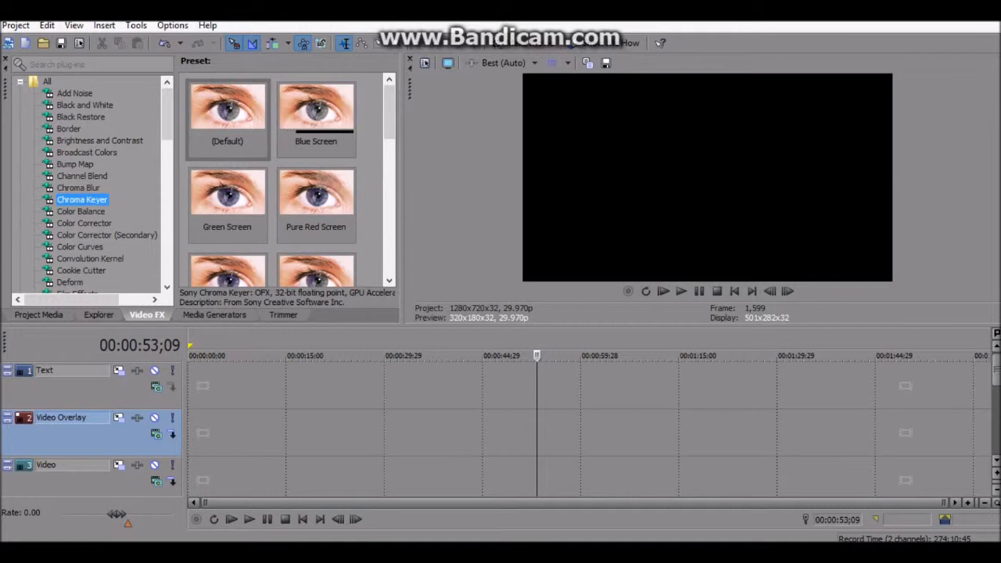
click(316, 118)
click(227, 203)
scroll(290, 180, down, 1)
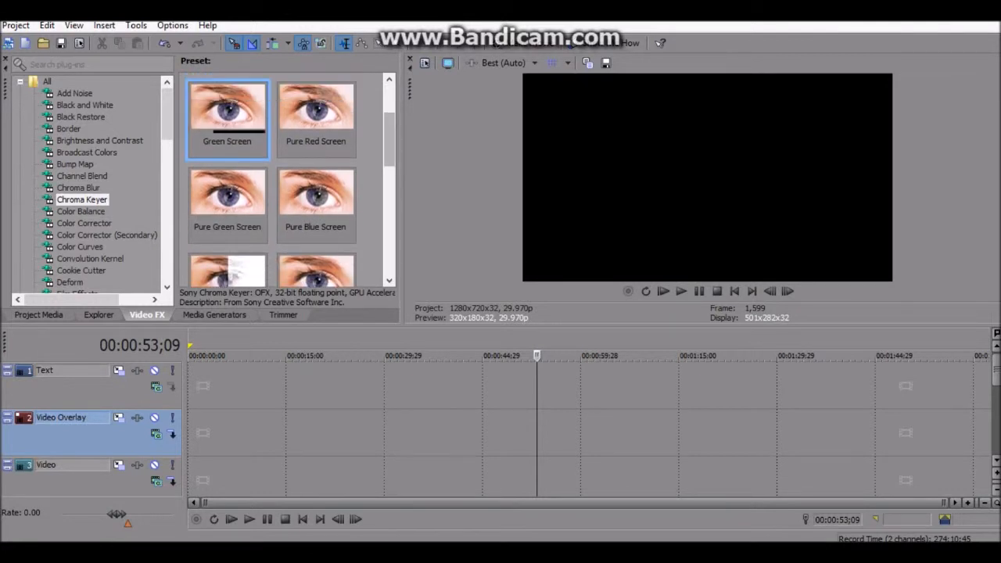
scroll(389, 141, down, 1)
mouse_move(389, 163)
mouse_down()
mouse_move(389, 182)
mouse_move(388, 166)
mouse_up()
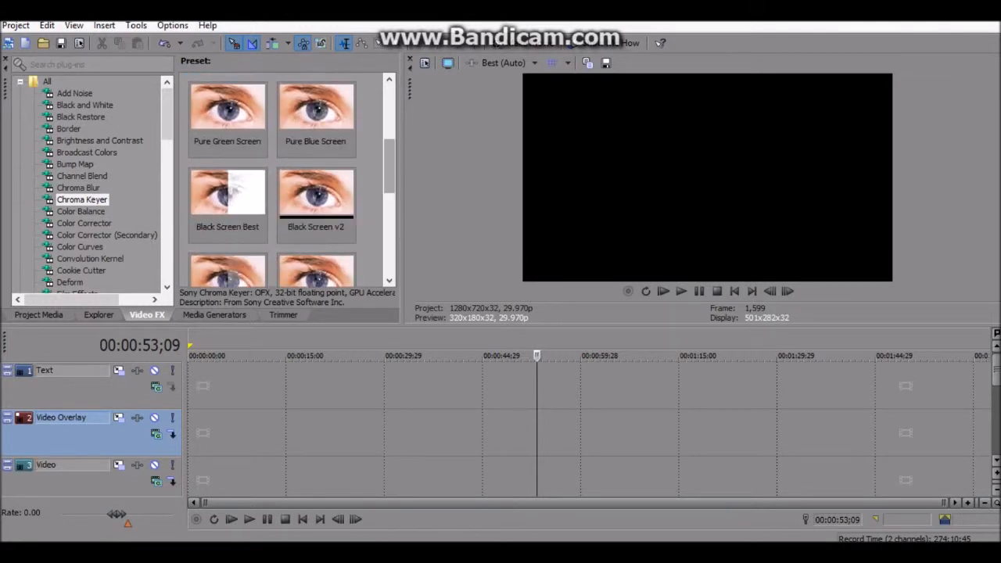
click(228, 199)
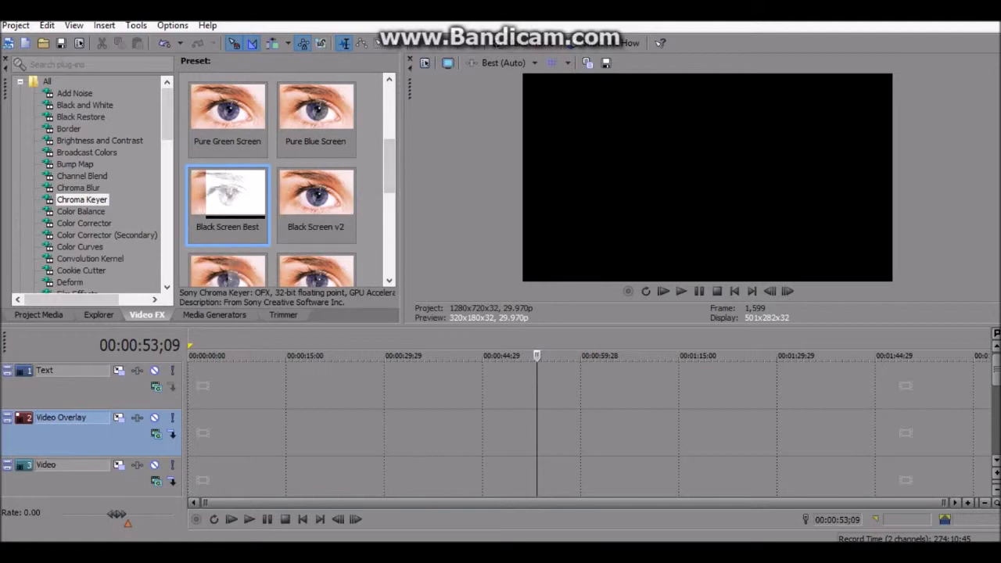
scroll(388, 166, down, 1)
scroll(388, 180, down, 2)
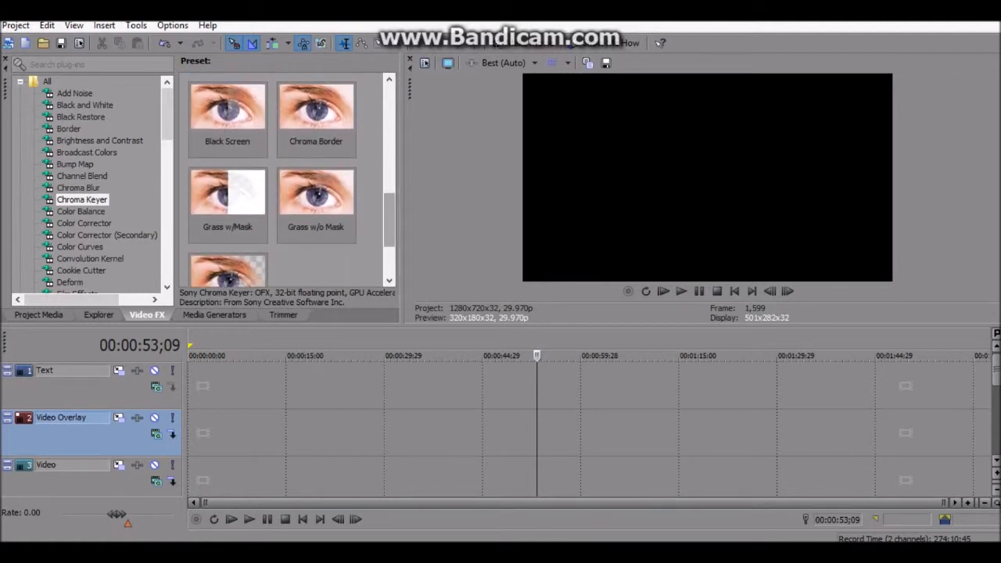
scroll(388, 234, down, 2)
drag(388, 245, 389, 248)
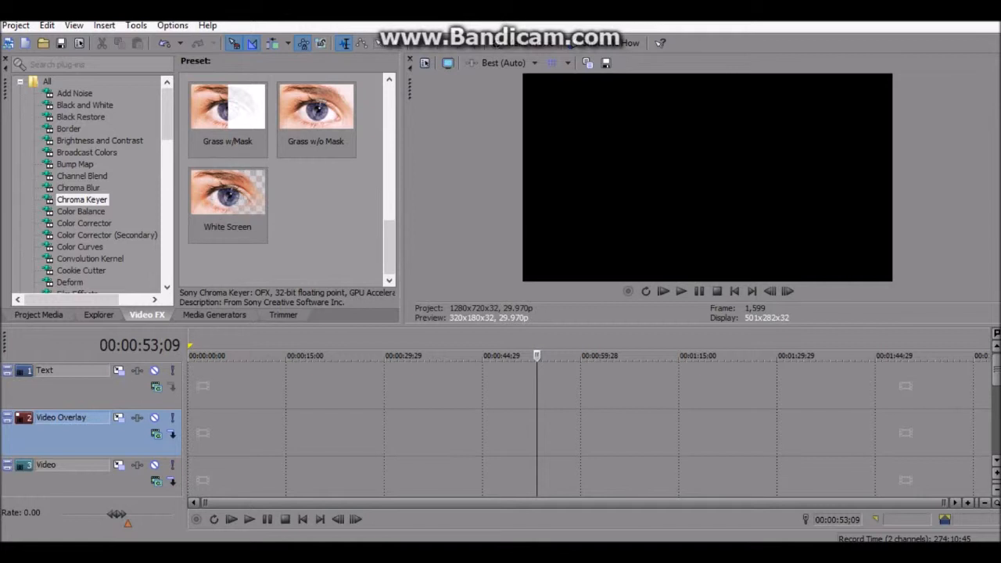
Look through the presets of the Color Balance video effect and return to the first ones
click(80, 211)
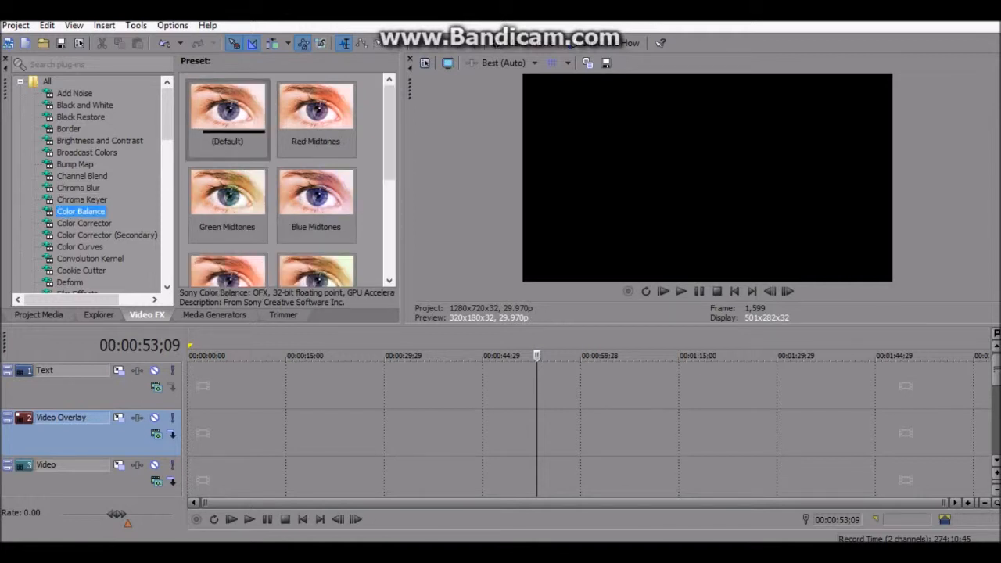
scroll(289, 180, down, 5)
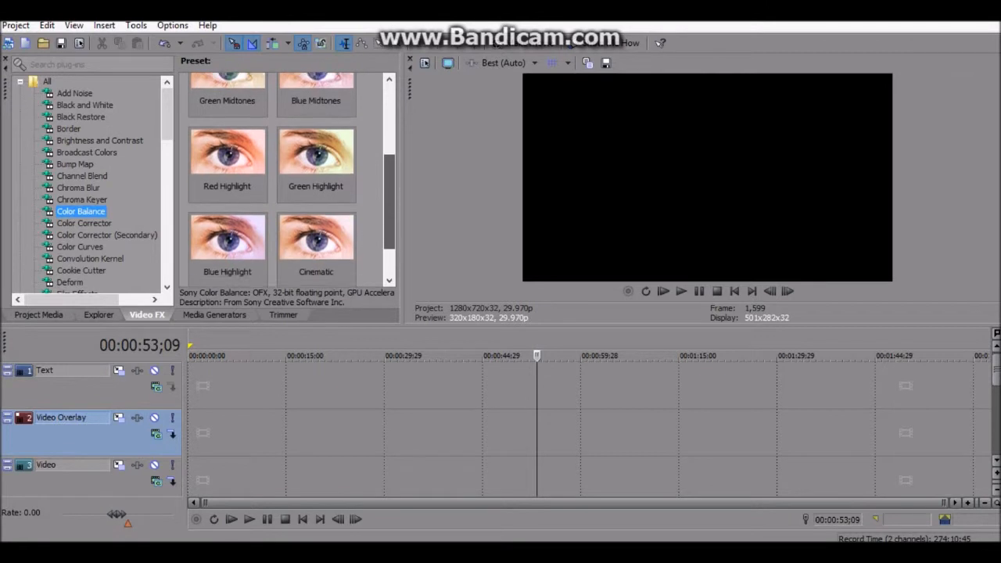
scroll(289, 179, up, 5)
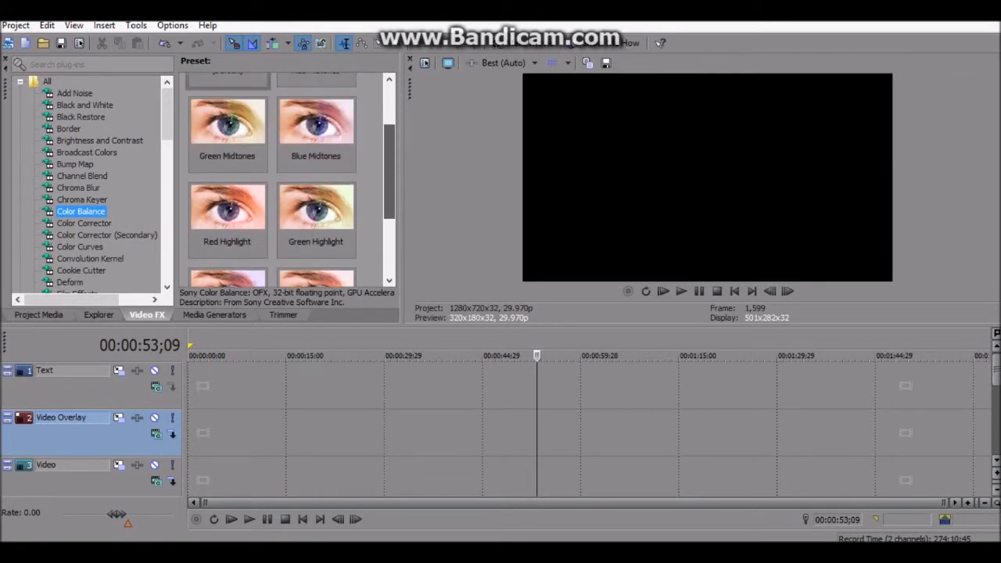
scroll(290, 180, up, 1)
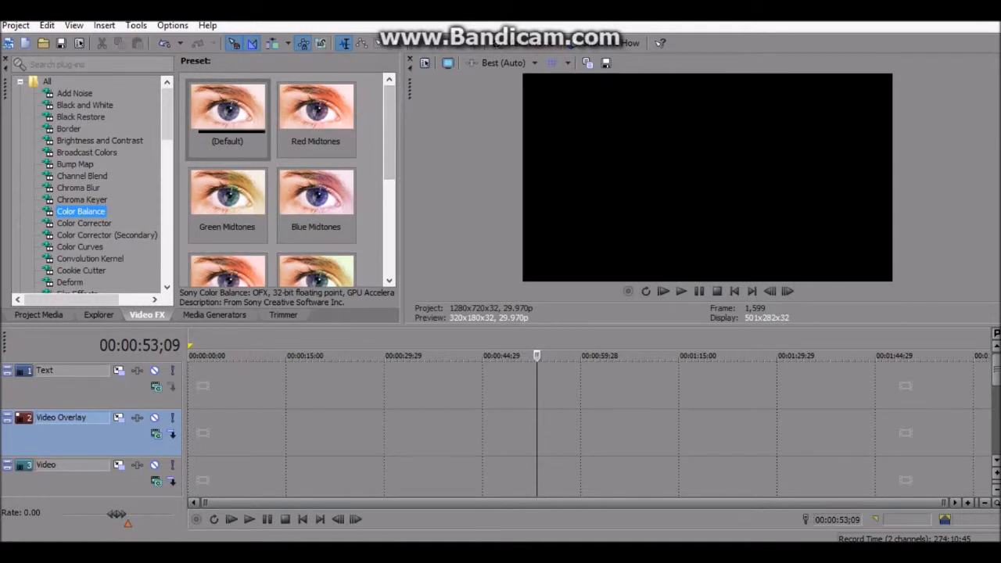
Examine the full list of Color Corrector presets and return to its beginning
click(83, 223)
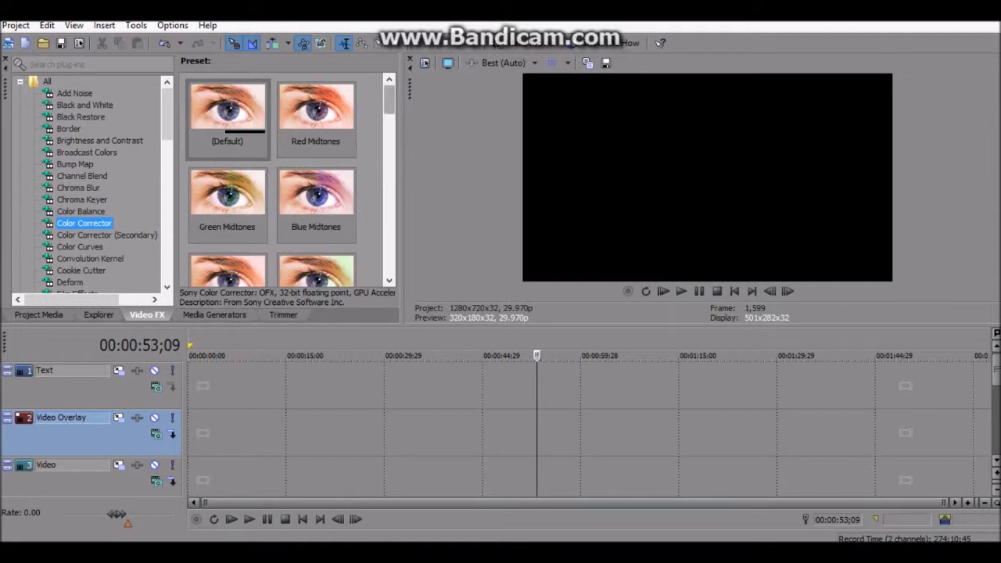
scroll(290, 180, down, 8)
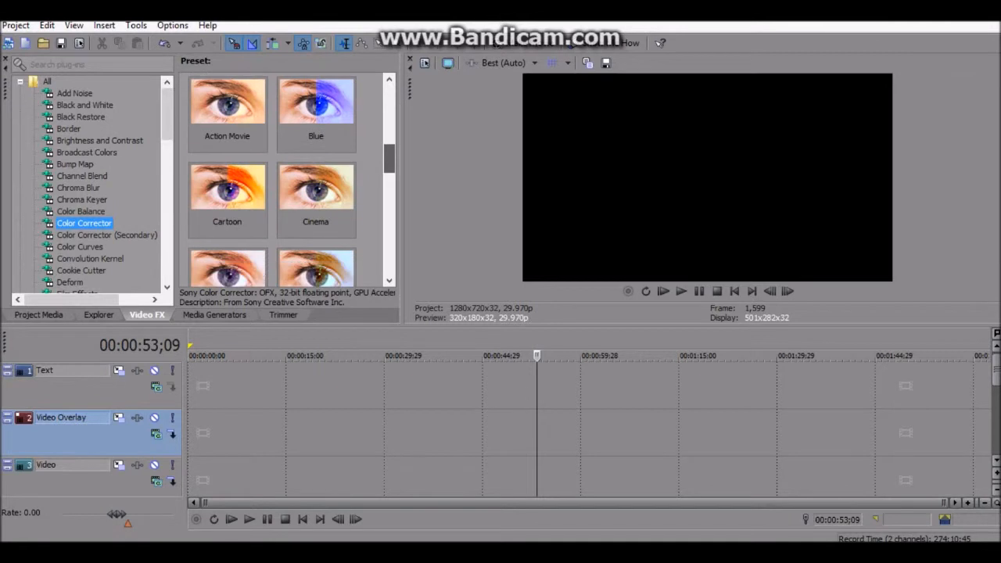
scroll(292, 179, down, 1)
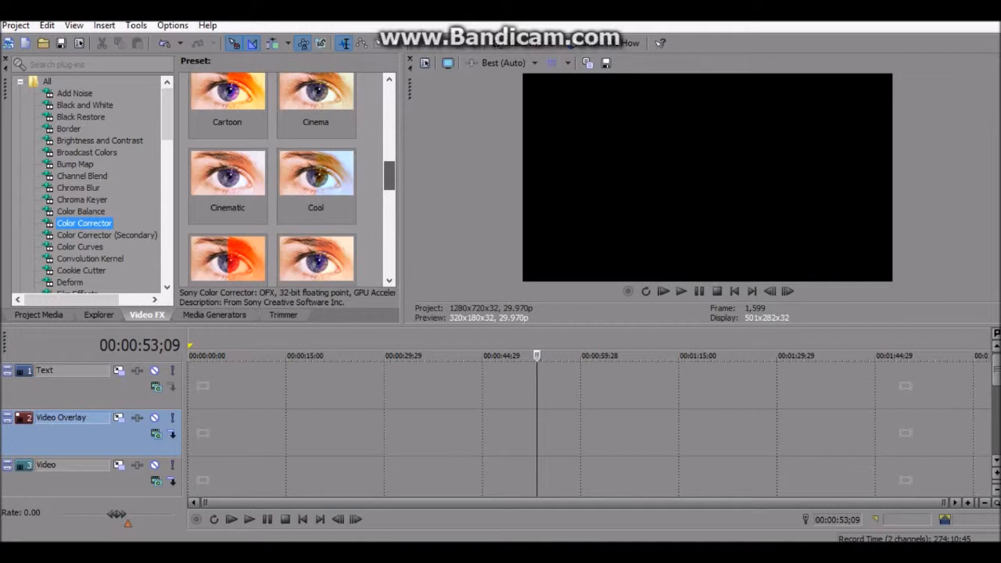
scroll(290, 180, down, 1)
scroll(289, 180, down, 4)
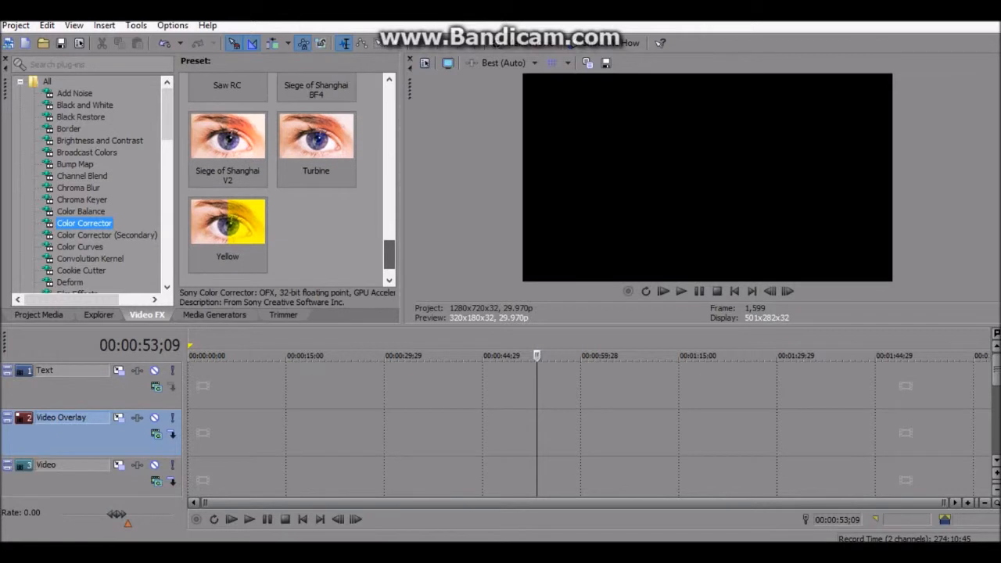
scroll(285, 176, up, 1)
scroll(285, 176, up, 6)
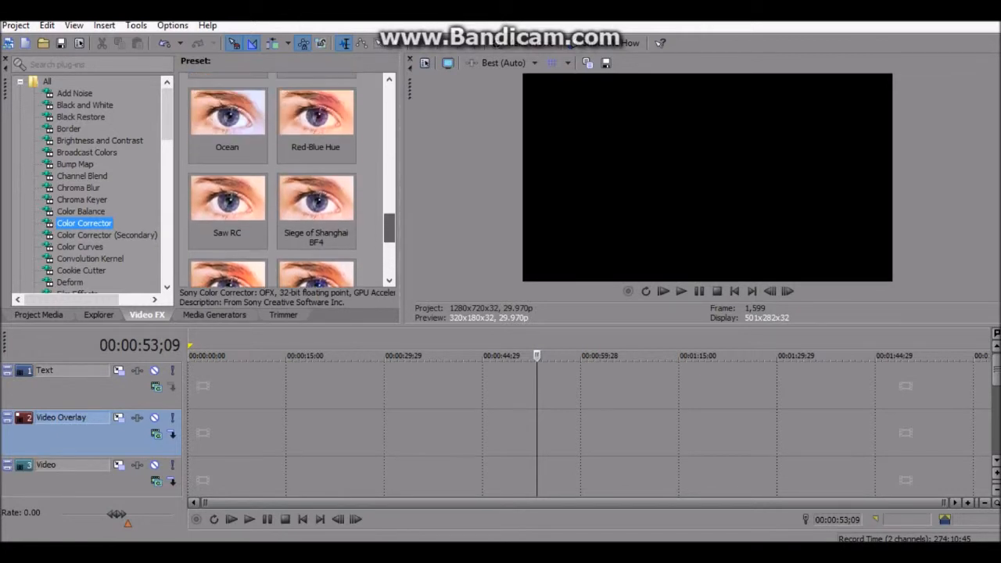
scroll(285, 176, up, 7)
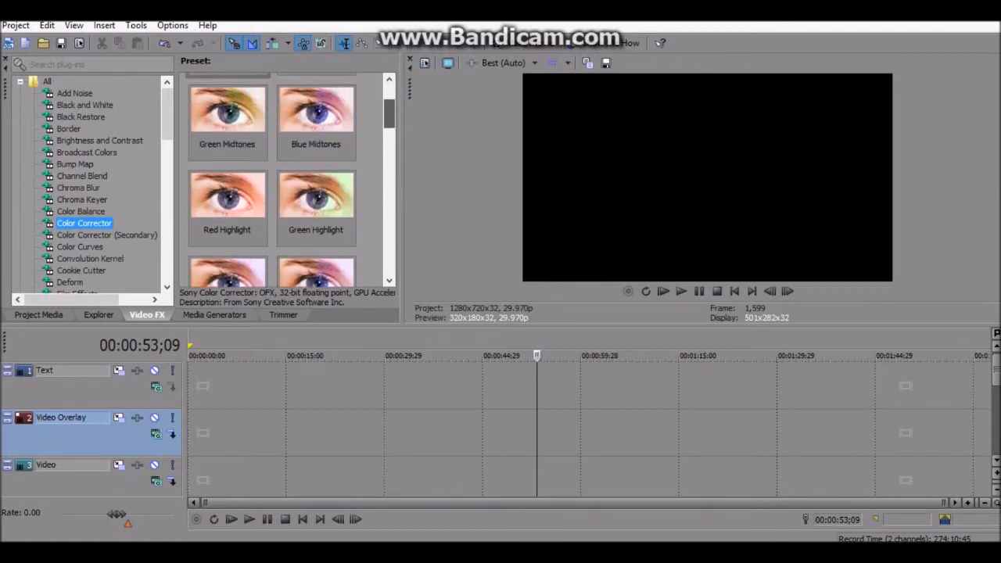
scroll(285, 176, down, 2)
scroll(286, 175, up, 2)
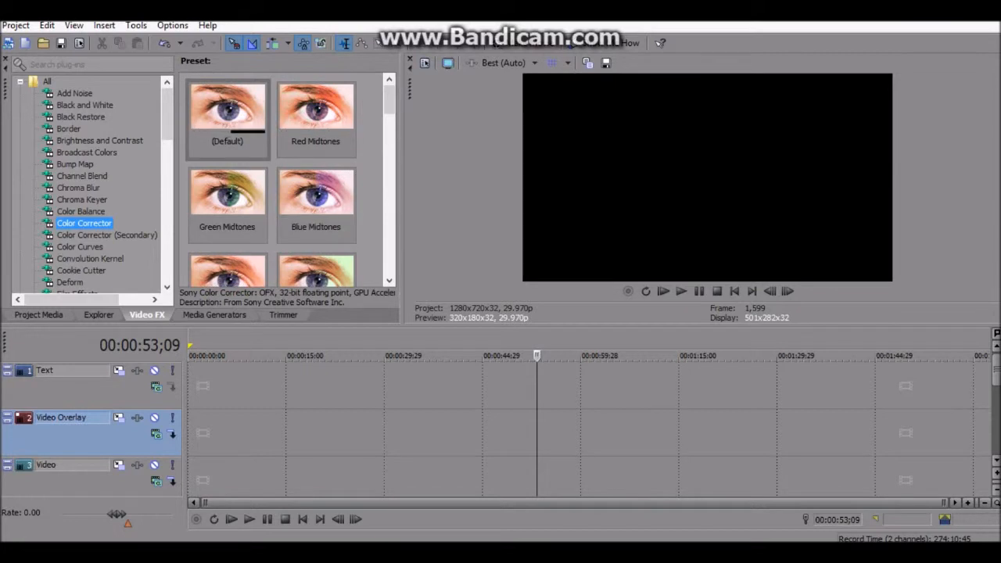
Examine the presets of the Color Corrector (Secondary) and Color Curves effects through to the last ones
click(107, 235)
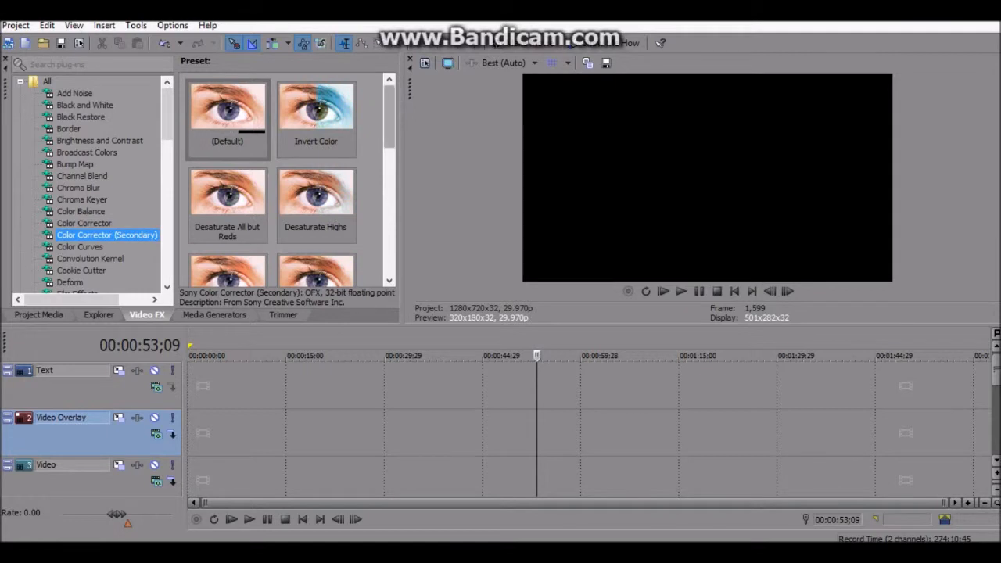
scroll(289, 180, down, 4)
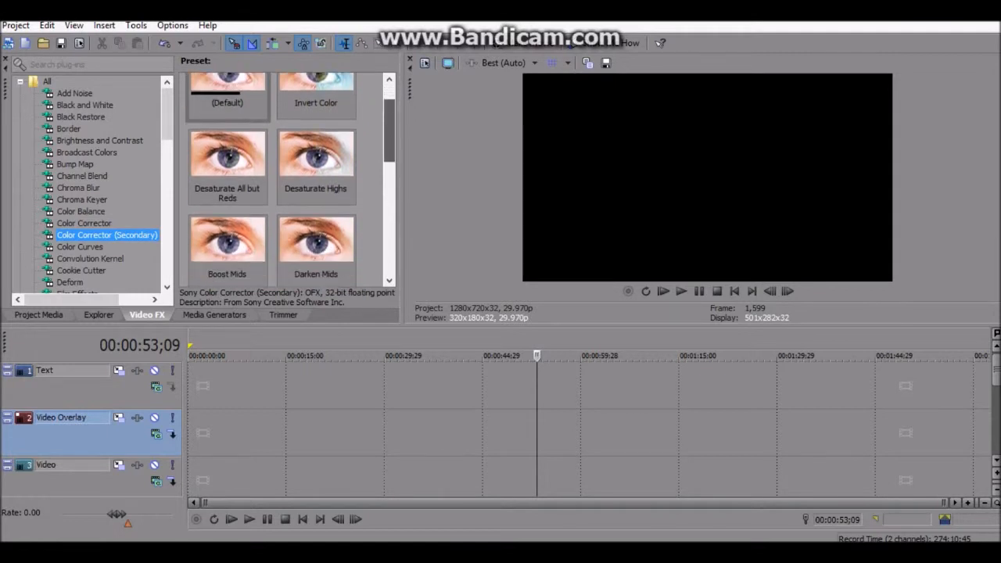
scroll(289, 180, down, 3)
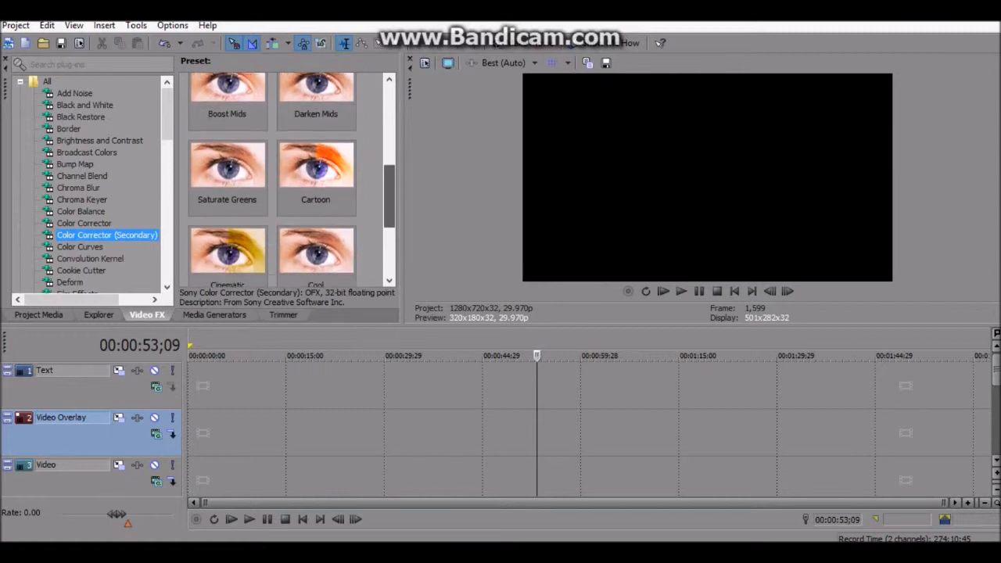
scroll(289, 172, down, 1)
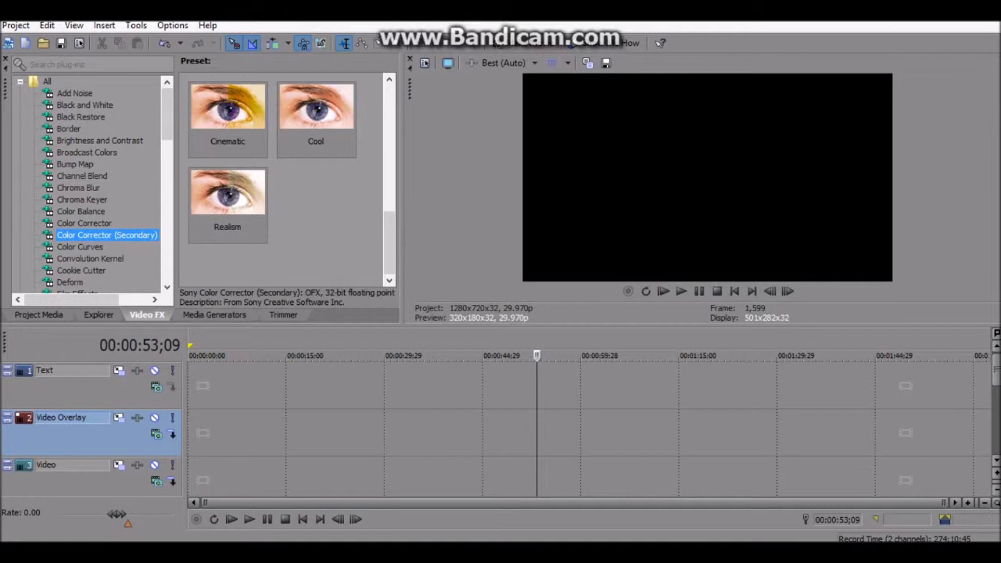
click(80, 246)
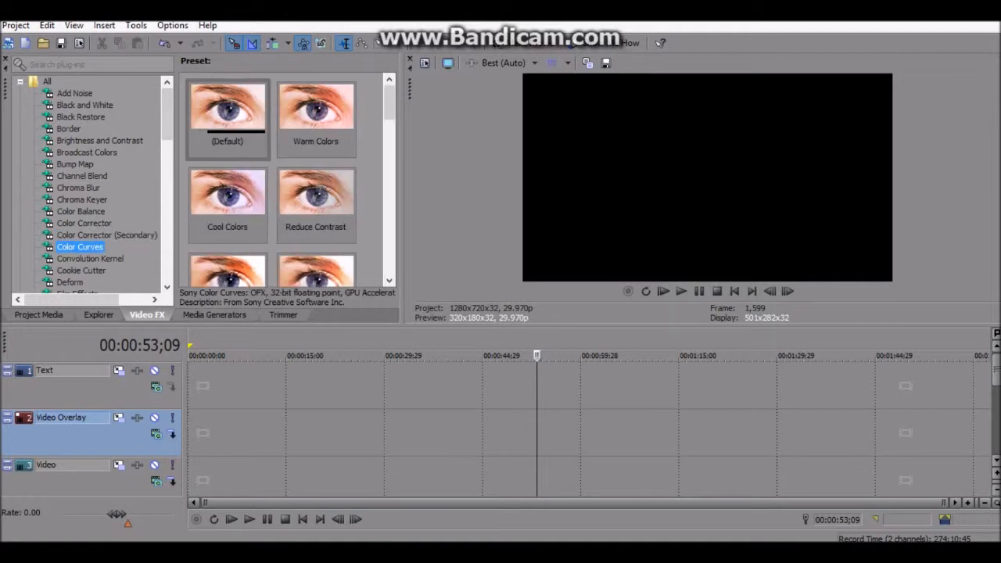
drag(388, 102, 389, 256)
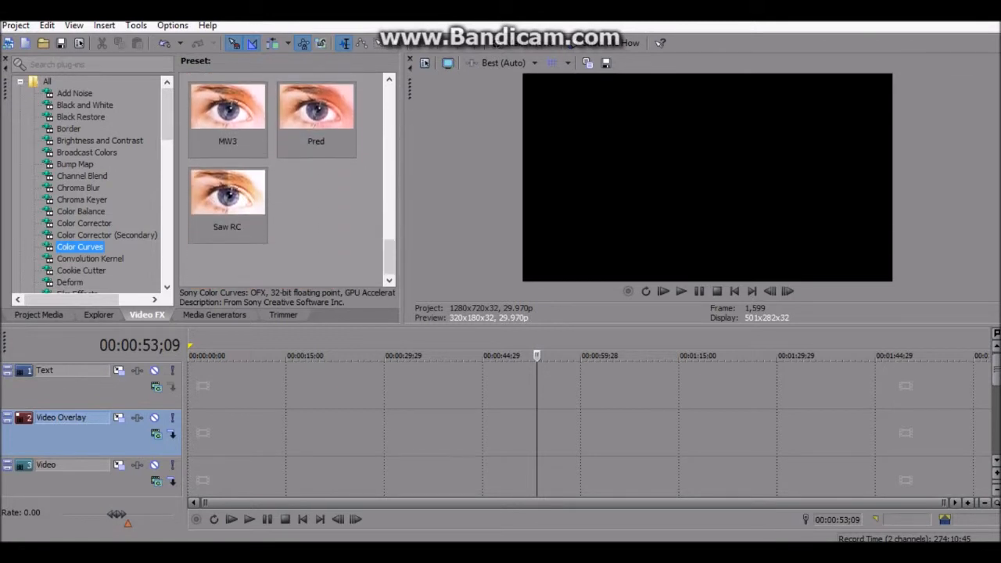
Look through the presets of the Convolution Kernel video effect and the first presets of Cookie Cutter
click(90, 258)
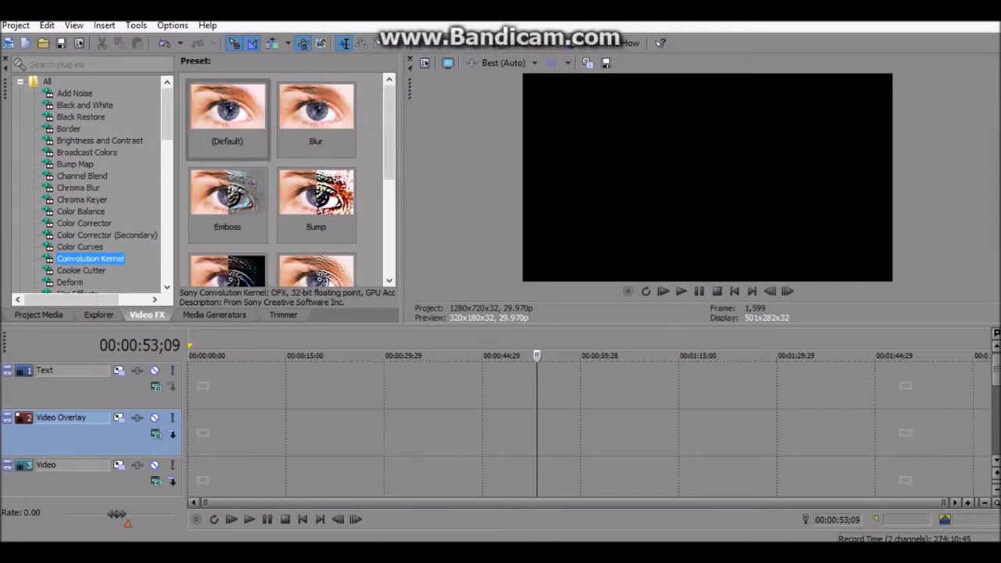
scroll(290, 180, down, 3)
scroll(289, 179, up, 1)
drag(389, 145, 388, 132)
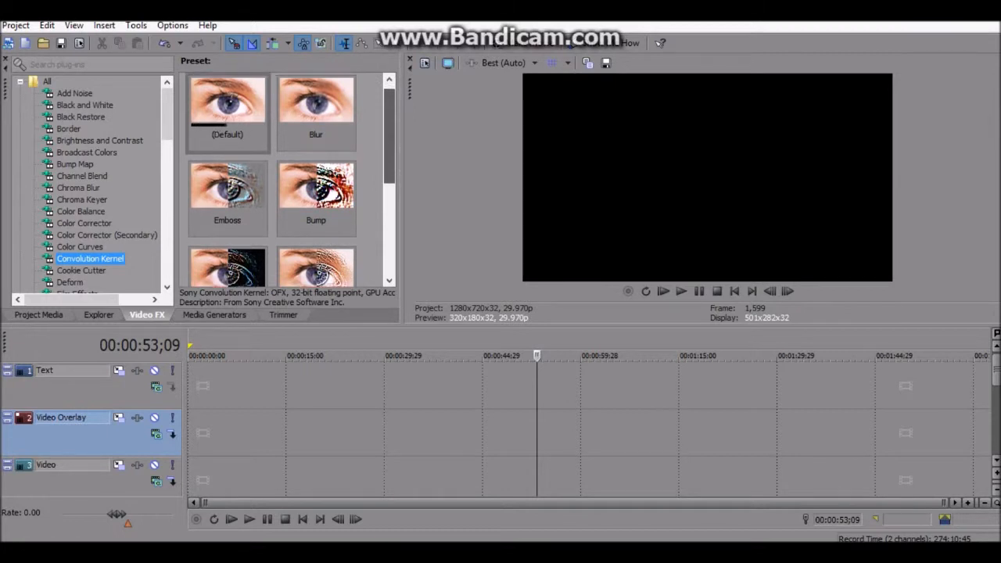
drag(388, 132, 389, 180)
click(81, 269)
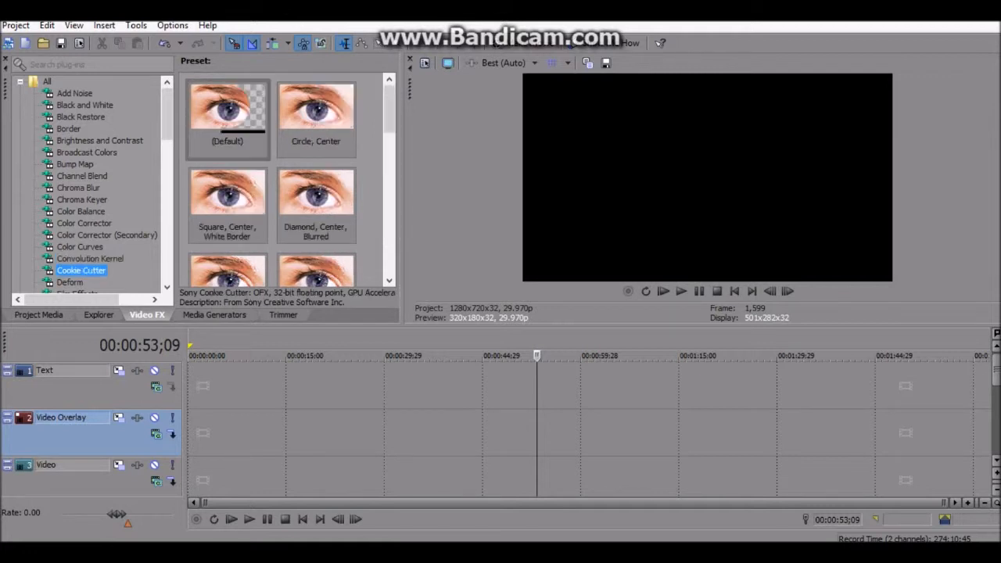
mouse_move(388, 110)
mouse_down()
mouse_move(388, 250)
mouse_move(388, 105)
mouse_up()
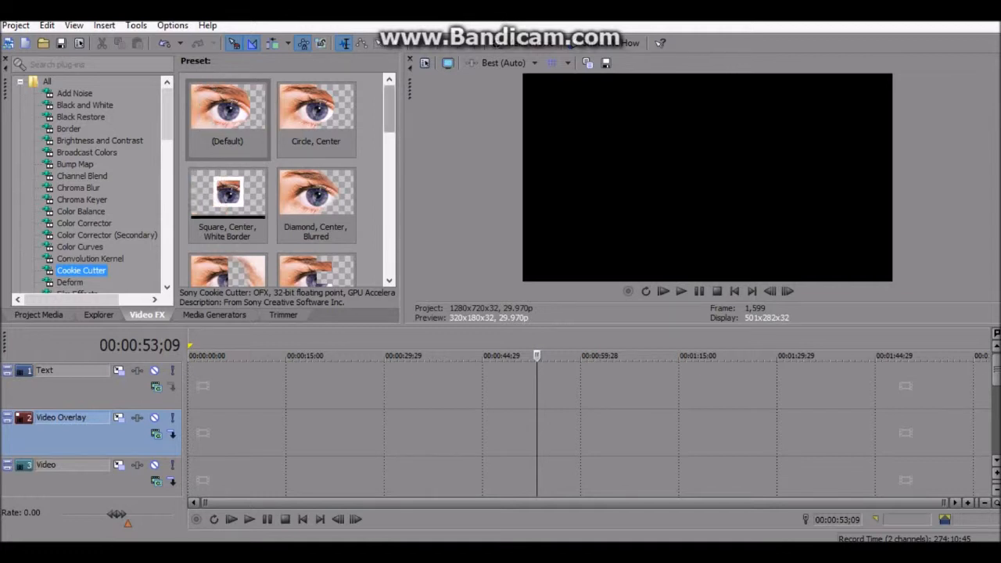
Examine the presets of the Deform and Film Effects video effects through to the last ones
scroll(92, 184, down, 5)
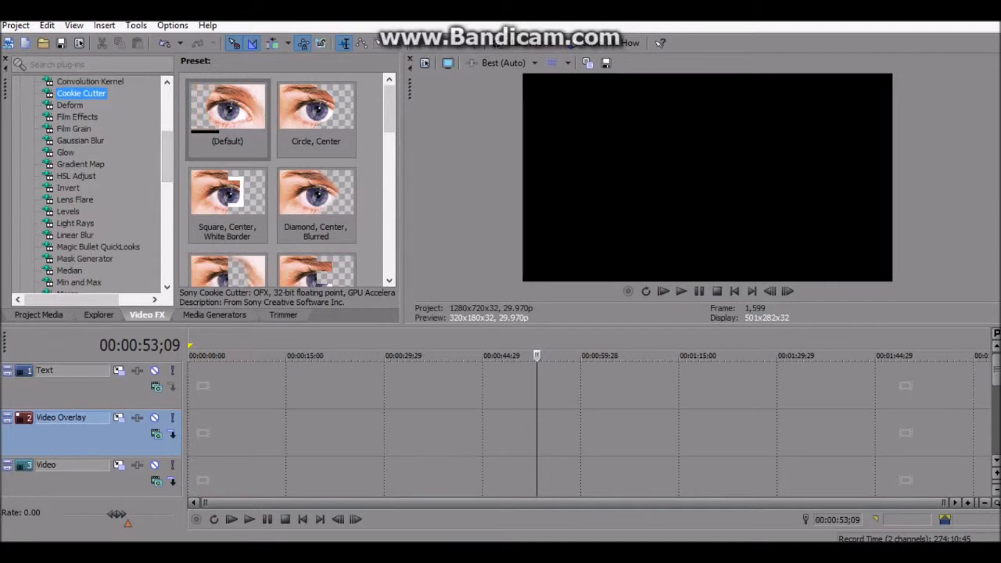
click(70, 104)
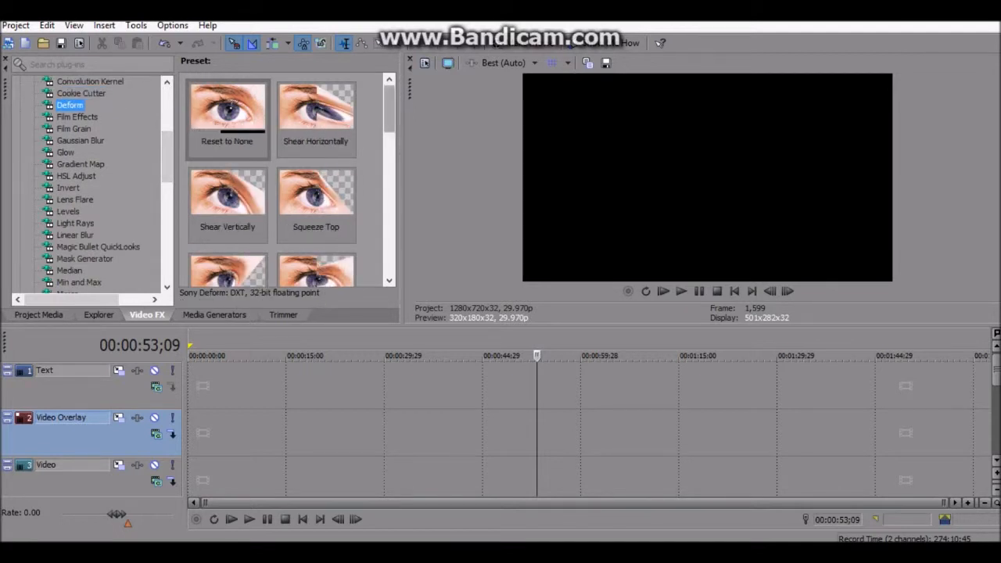
scroll(290, 180, down, 5)
scroll(290, 180, down, 4)
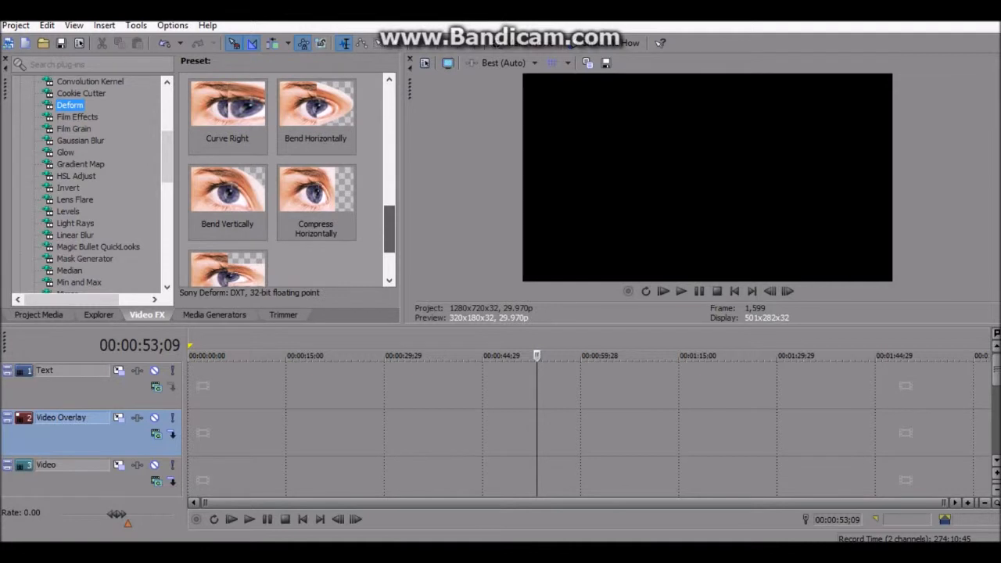
click(77, 116)
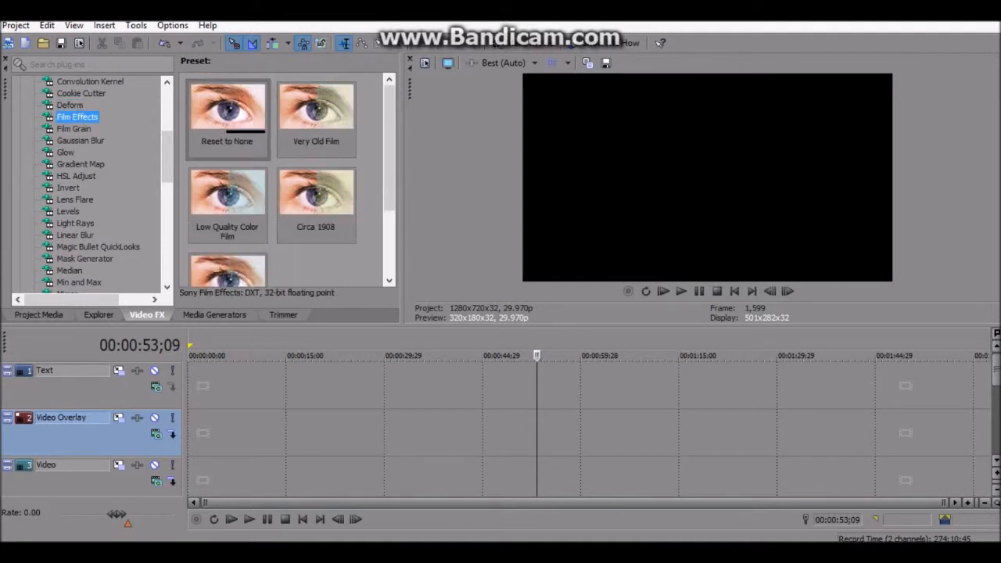
drag(389, 148, 389, 211)
View the Film Grain presets and look through the Gaussian Blur presets to the end
click(73, 128)
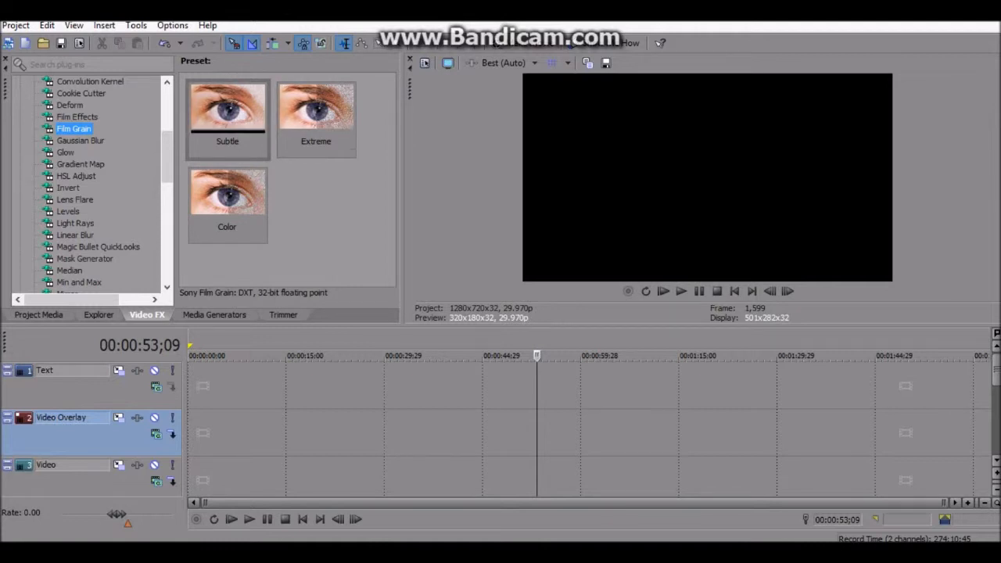
click(80, 140)
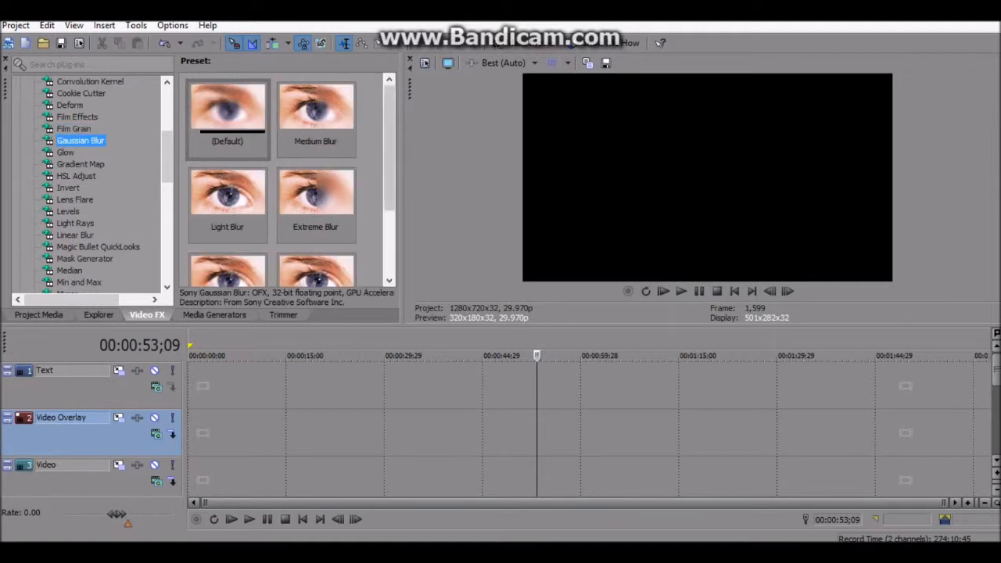
scroll(290, 179, down, 1)
scroll(290, 179, down, 3)
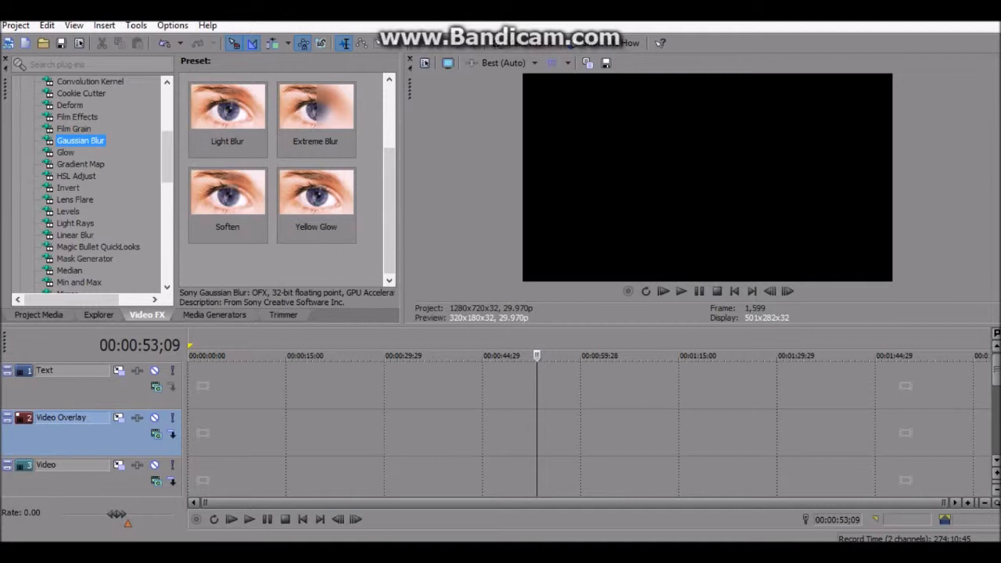
Examine the full list of Glow presets and return to its beginning
click(65, 152)
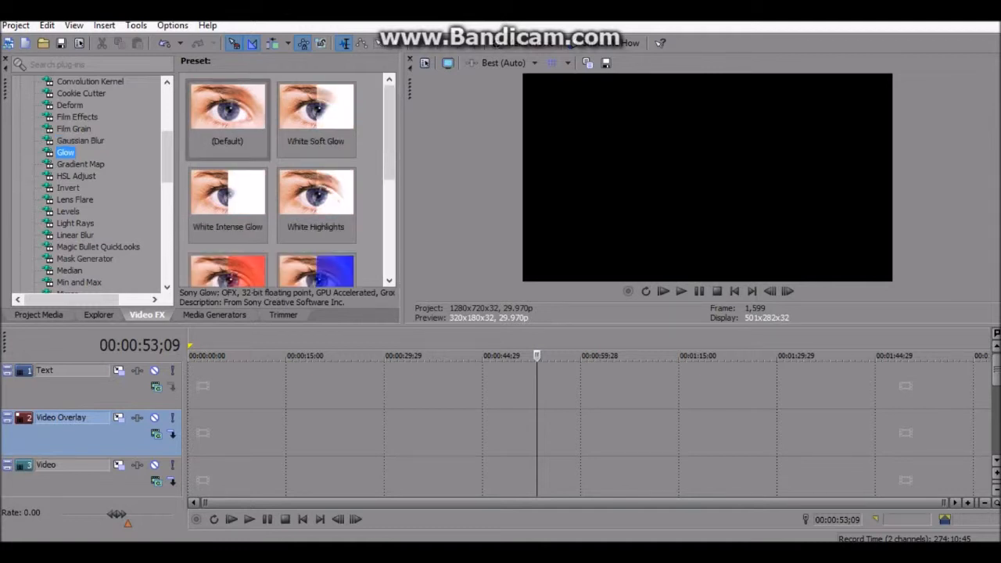
scroll(289, 180, down, 3)
scroll(290, 180, up, 1)
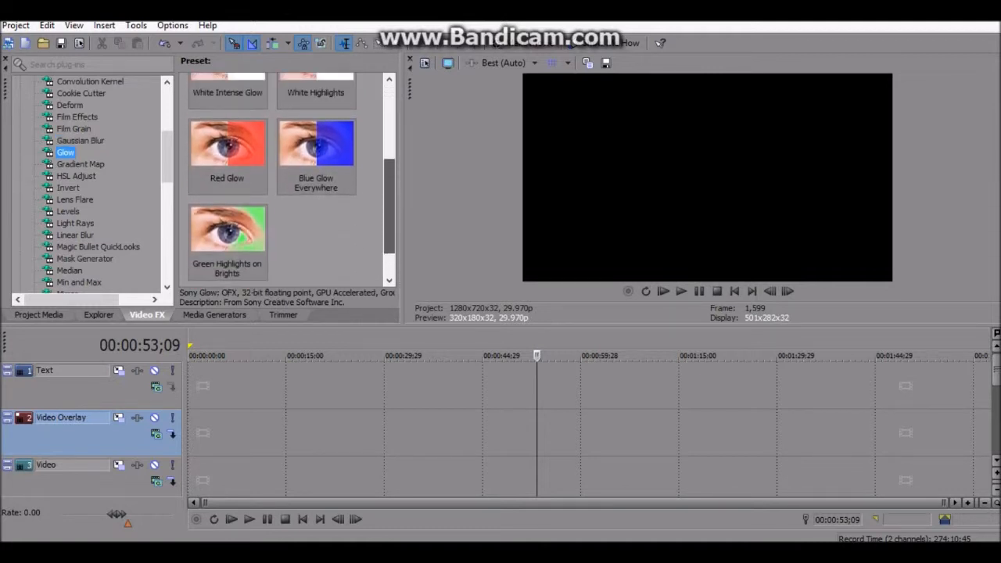
scroll(289, 180, up, 1)
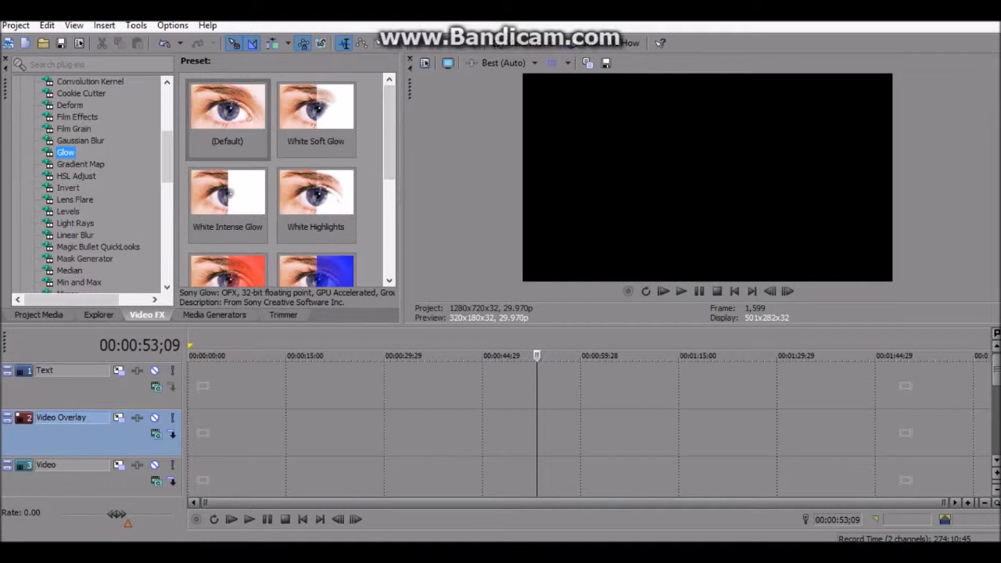
Look through all Gradient Map presets and return to the first ones
click(80, 164)
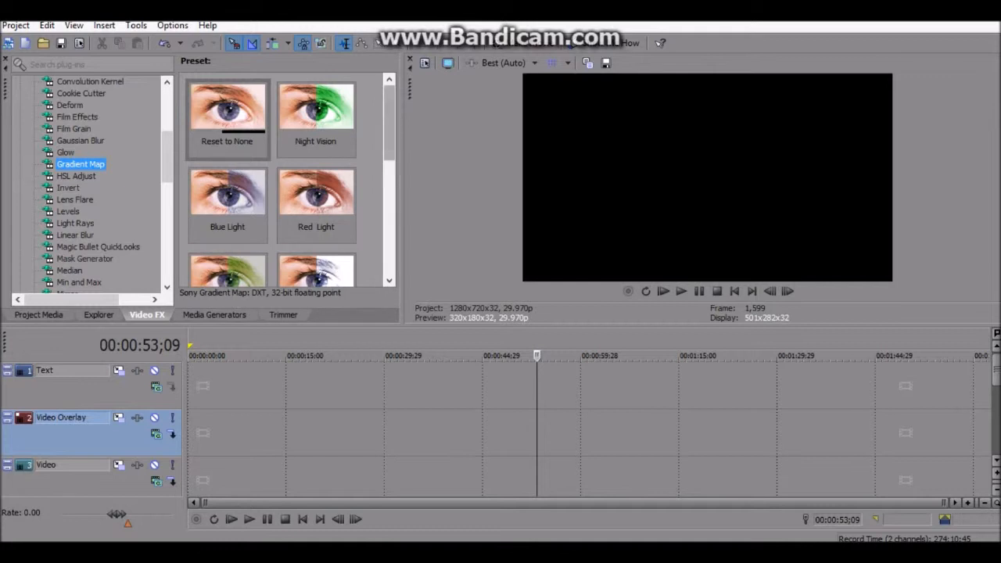
scroll(289, 180, down, 3)
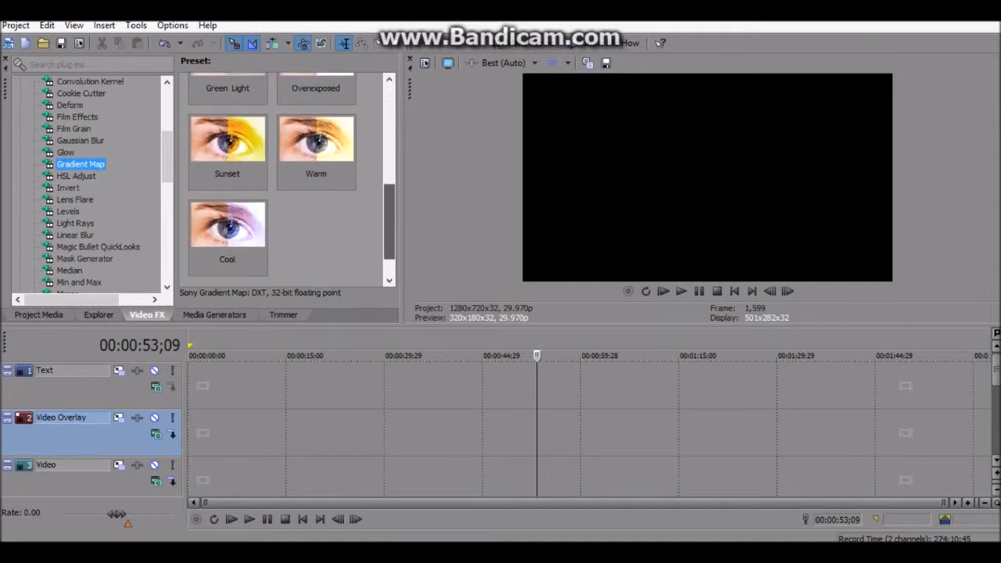
scroll(289, 180, up, 3)
scroll(289, 180, down, 2)
scroll(290, 180, up, 2)
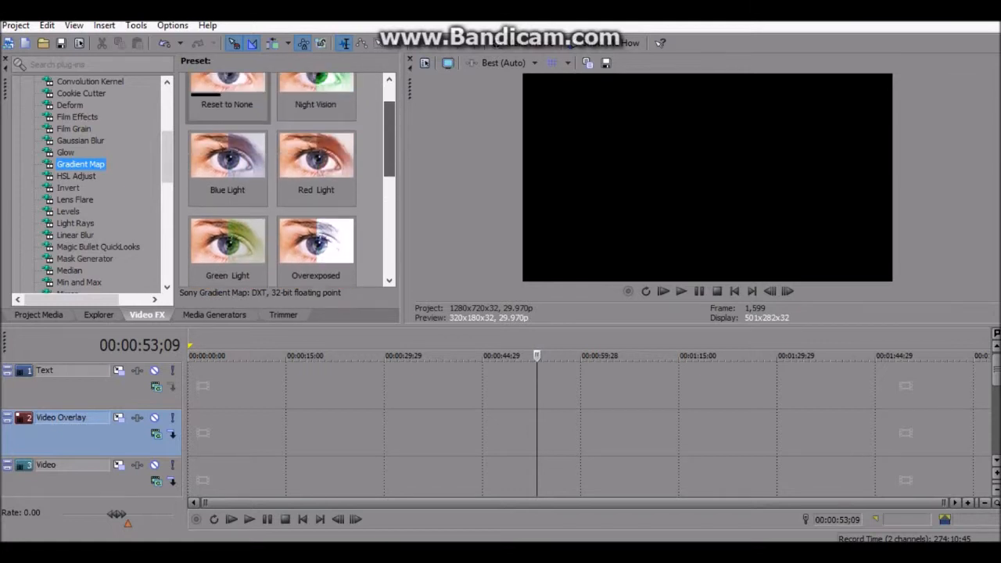
scroll(289, 180, up, 1)
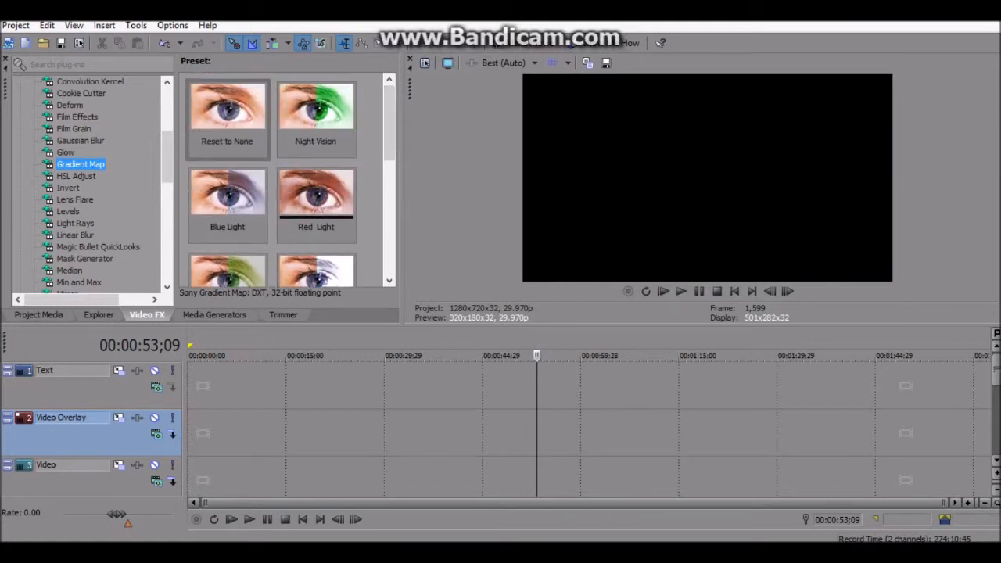
View the presets of the HSL Adjust and Invert video effects
click(76, 176)
mouse_move(389, 147)
mouse_down()
mouse_move(389, 210)
mouse_move(389, 147)
mouse_up()
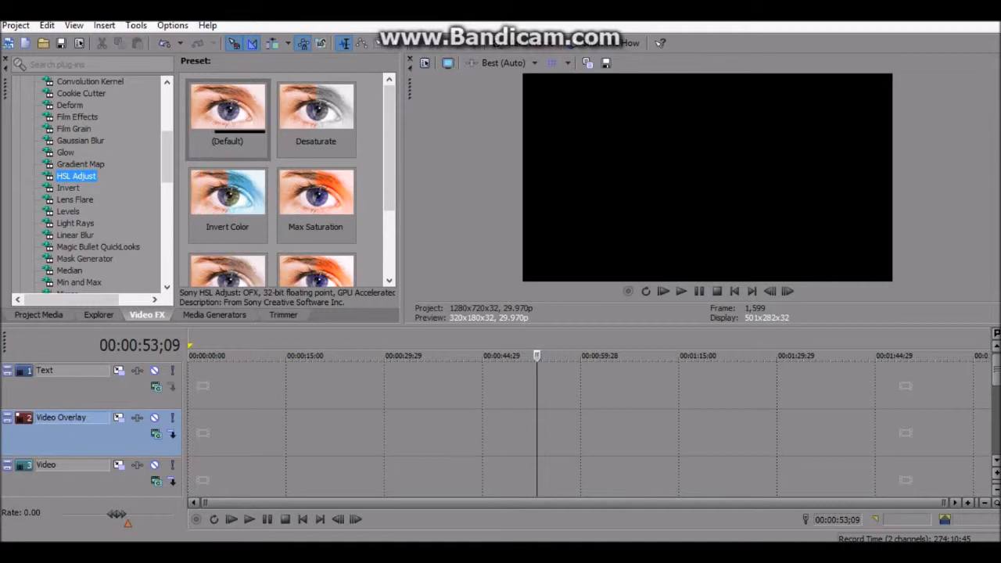
click(68, 188)
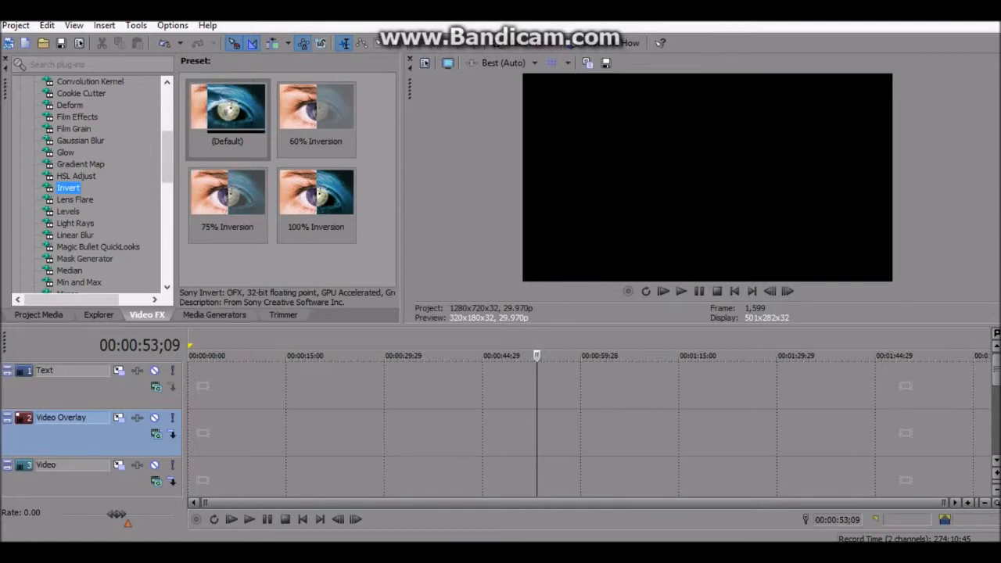
Look through the Lens Flare presets and examine the Levels presets through to the last ones
click(75, 199)
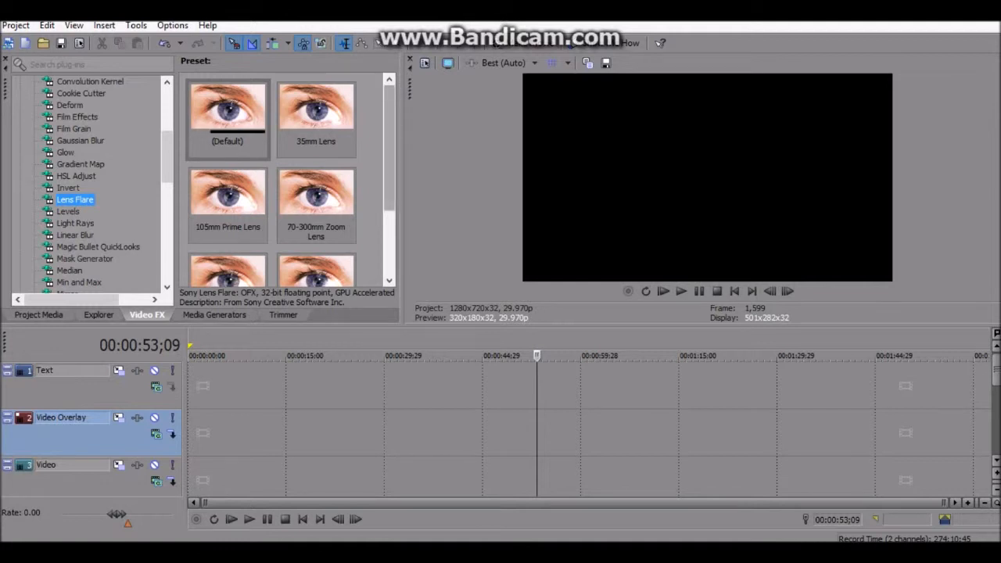
scroll(289, 180, down, 2)
scroll(289, 180, up, 2)
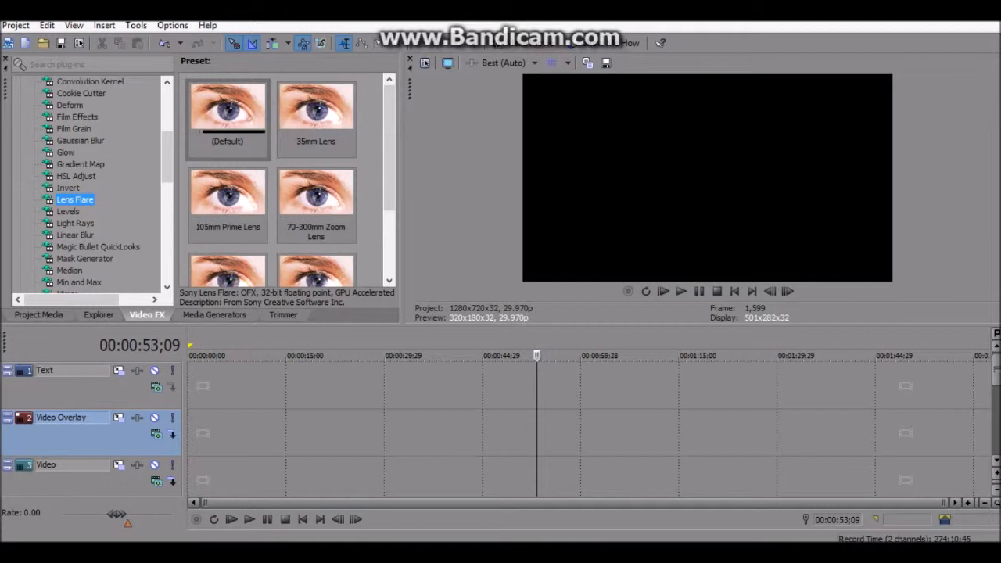
key(Down)
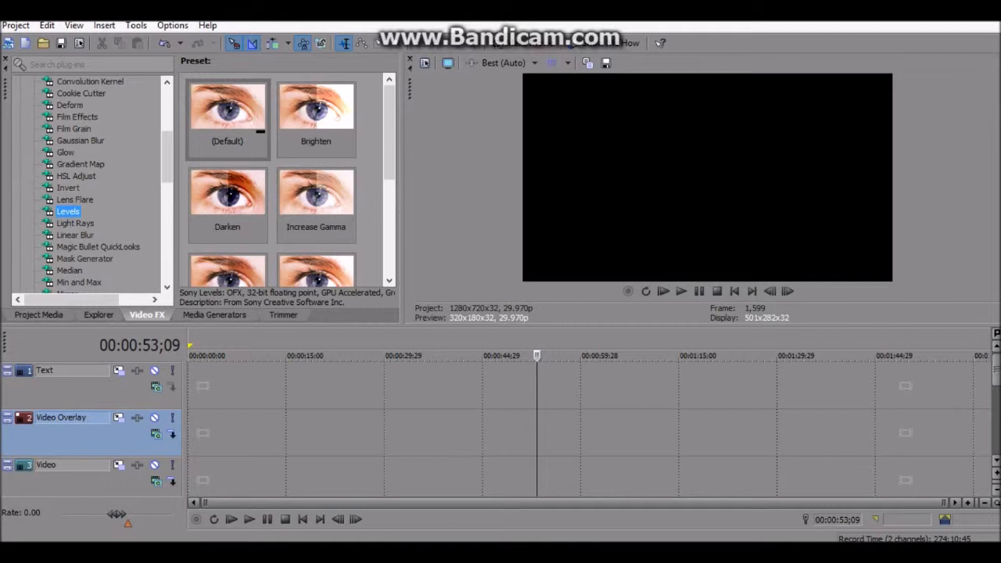
scroll(289, 180, down, 5)
scroll(316, 202, down, 1)
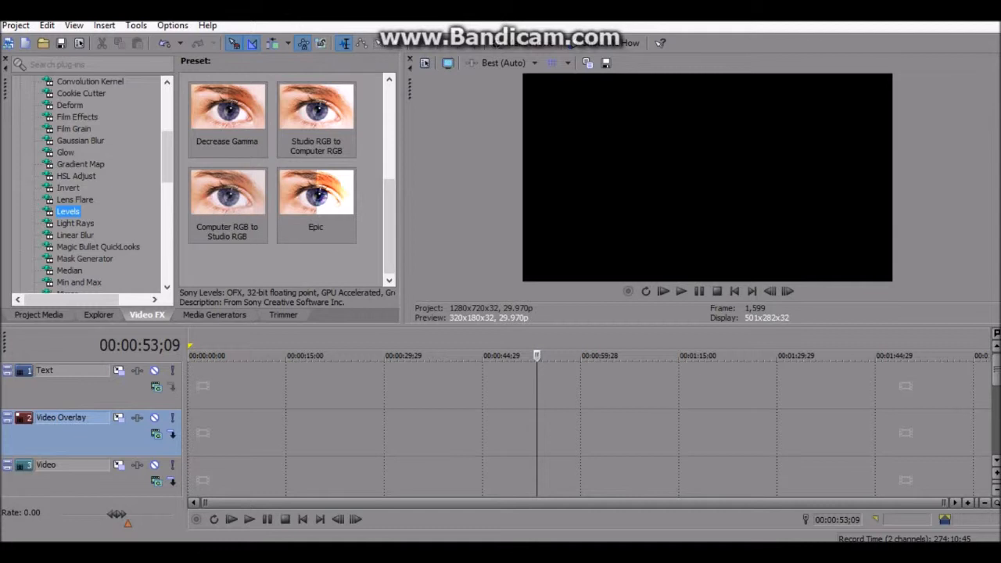
Examine the presets of the Light Rays and Linear Blur video effects
click(75, 222)
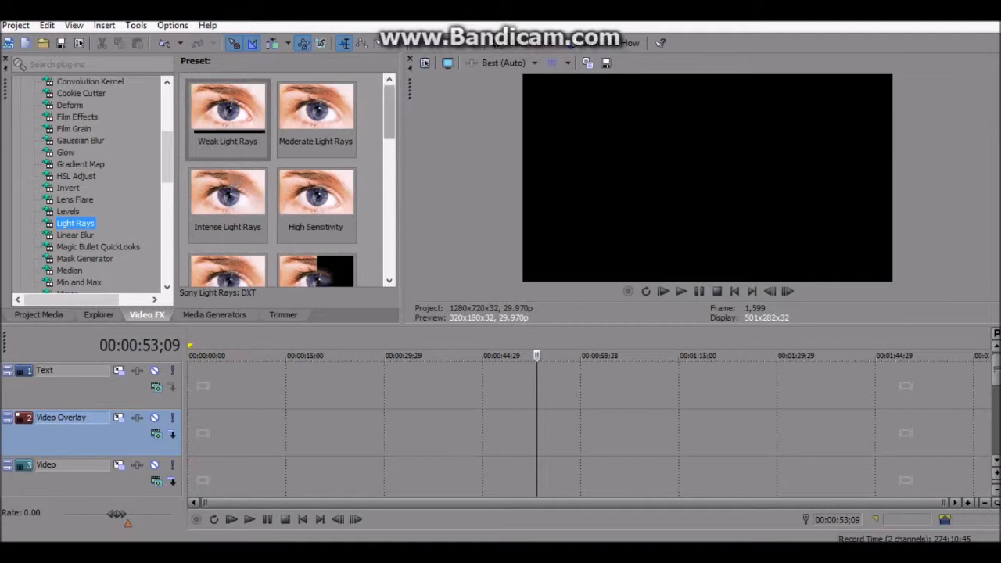
scroll(288, 180, down, 1)
mouse_move(388, 144)
mouse_down()
mouse_move(389, 111)
mouse_move(388, 146)
mouse_move(388, 131)
mouse_up()
click(75, 235)
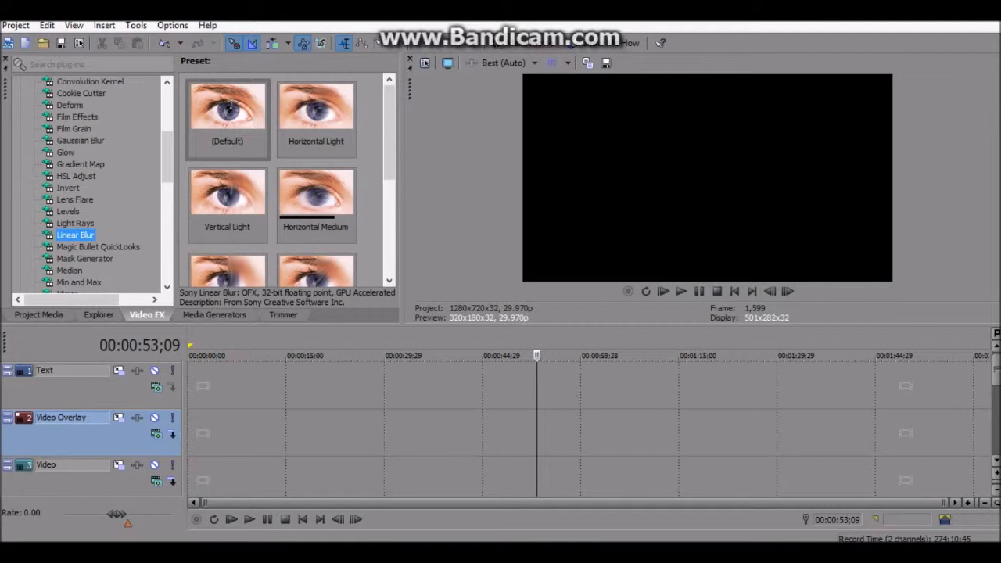
drag(389, 131, 388, 226)
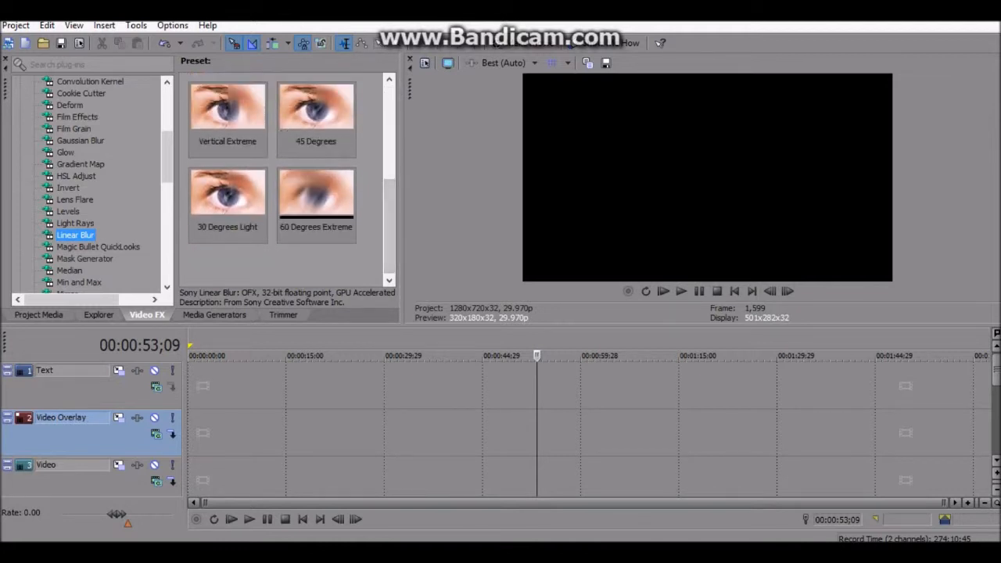
drag(388, 226, 388, 180)
View the Magic Bullet QuickLooks preset and look through the presets of Mask Generator further down the effects list
click(98, 246)
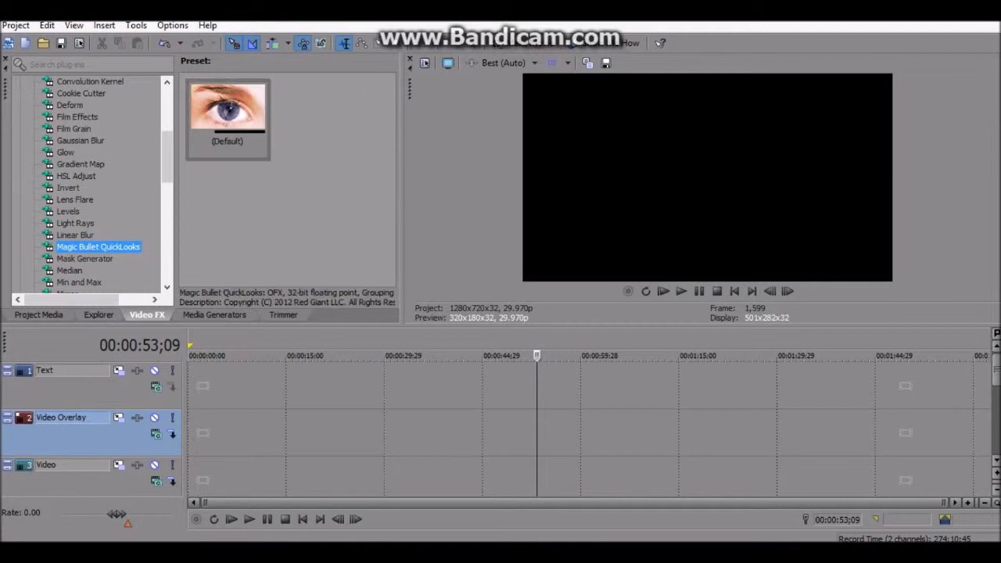
scroll(94, 186, down, 2)
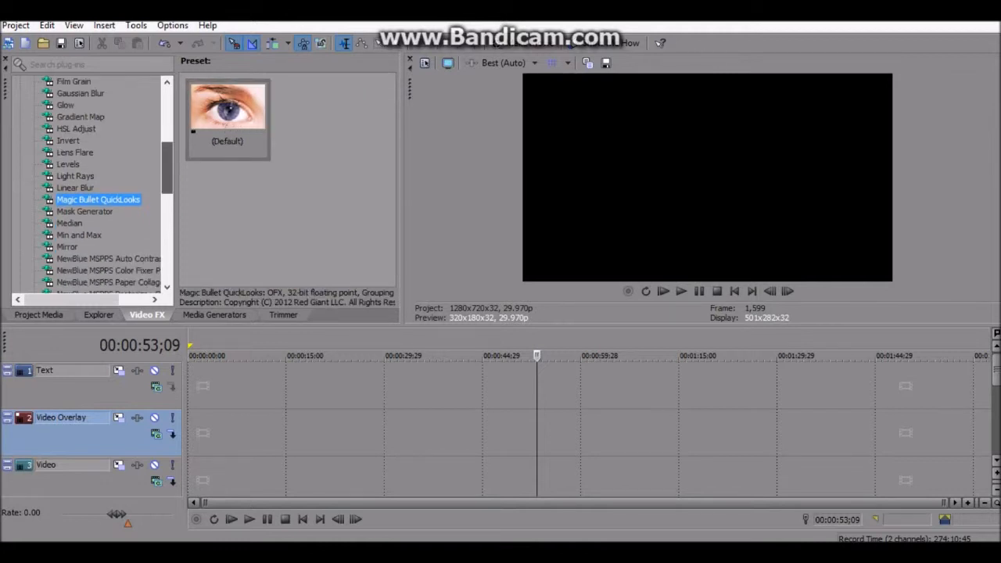
scroll(94, 185, down, 2)
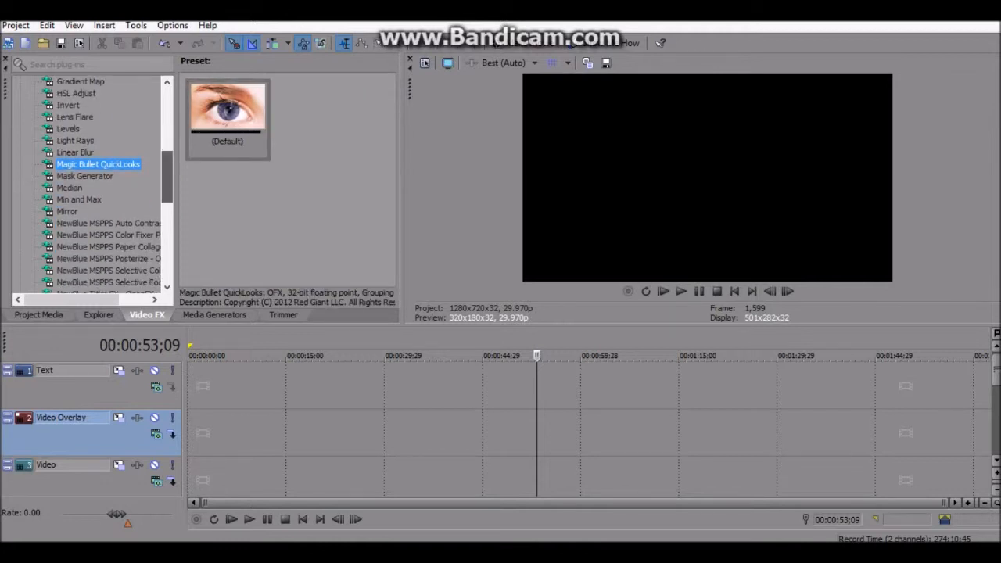
scroll(94, 185, up, 1)
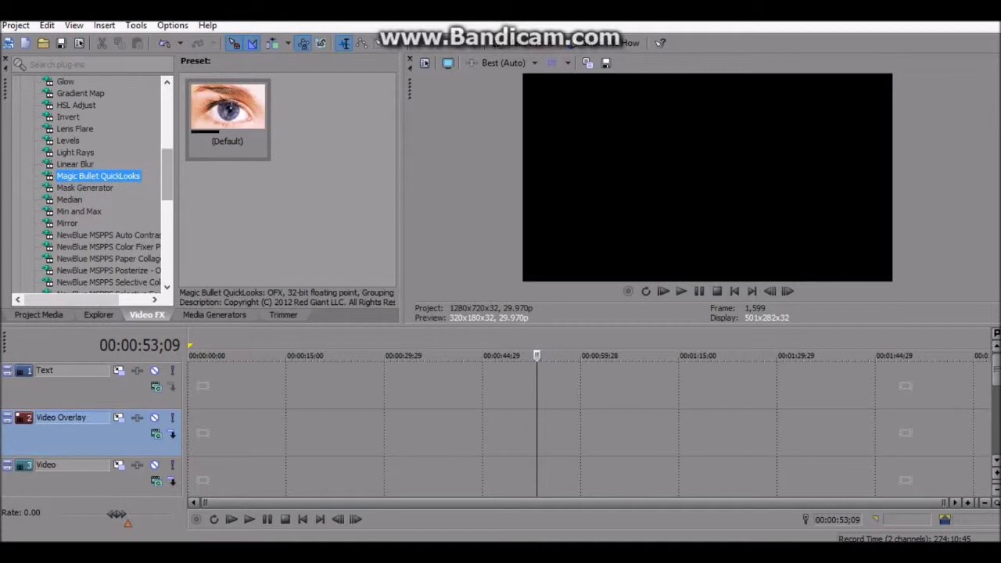
click(85, 188)
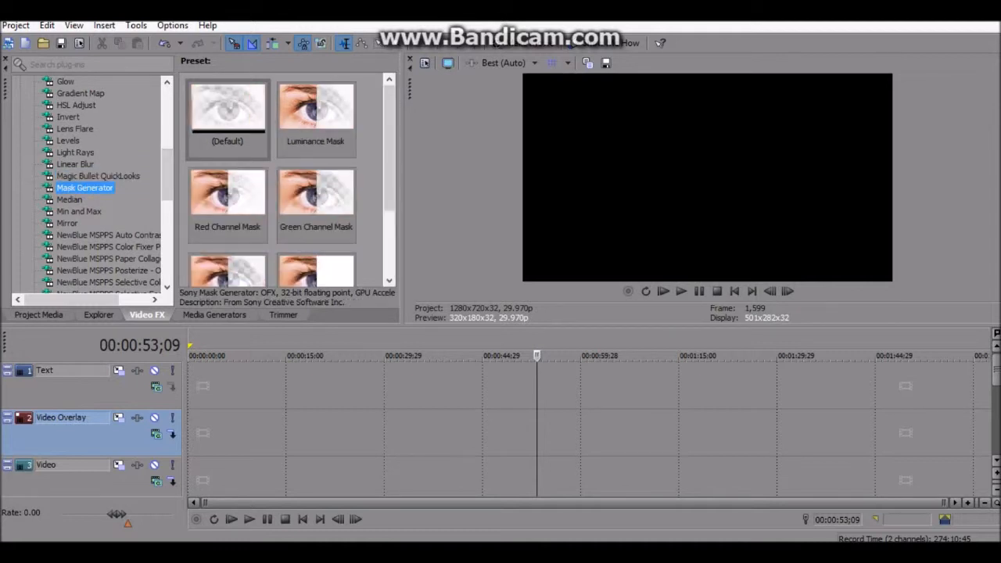
scroll(285, 172, down, 1)
scroll(286, 172, down, 1)
View the presets of the Median and Min and Max video effects
click(69, 199)
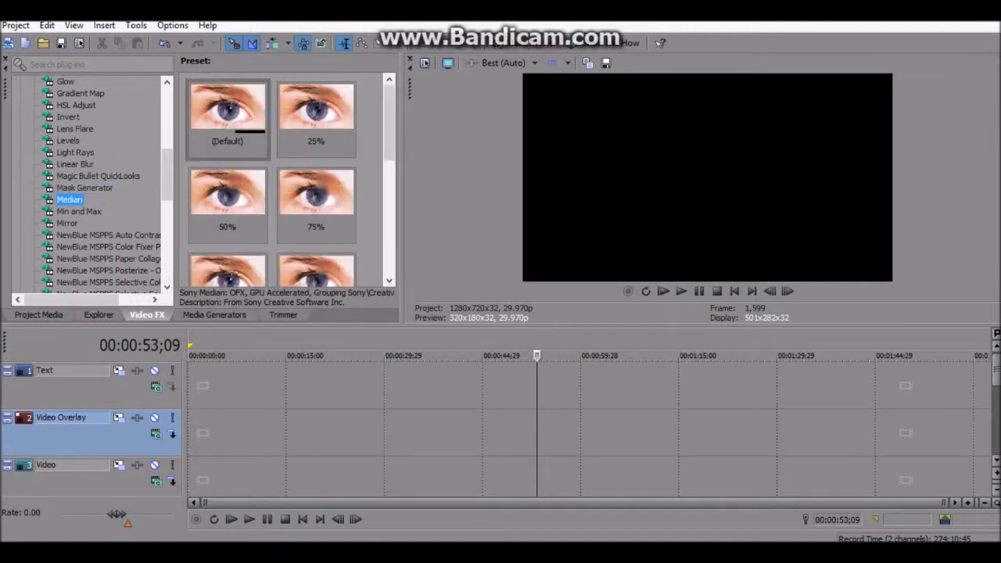
scroll(109, 185, down, 2)
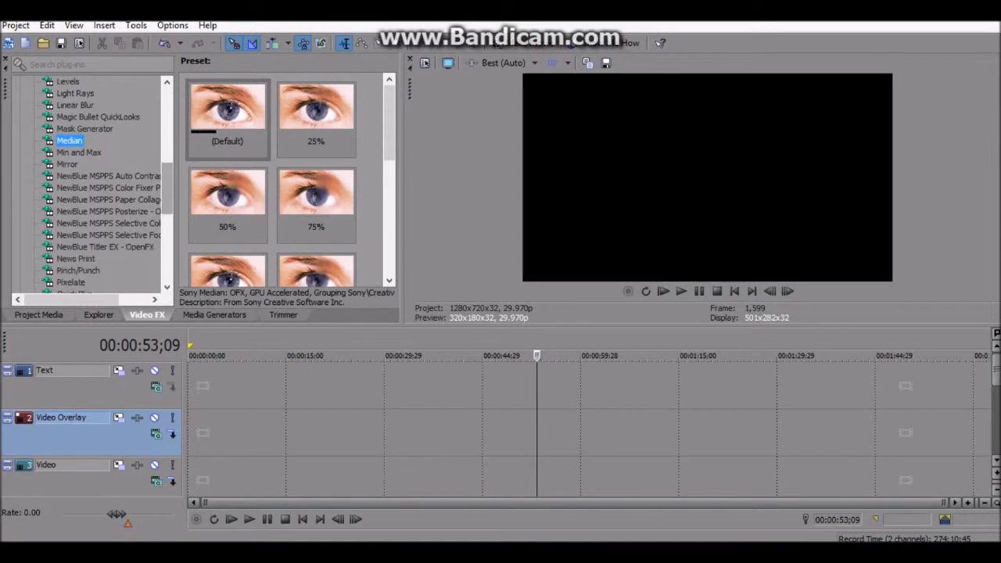
click(78, 152)
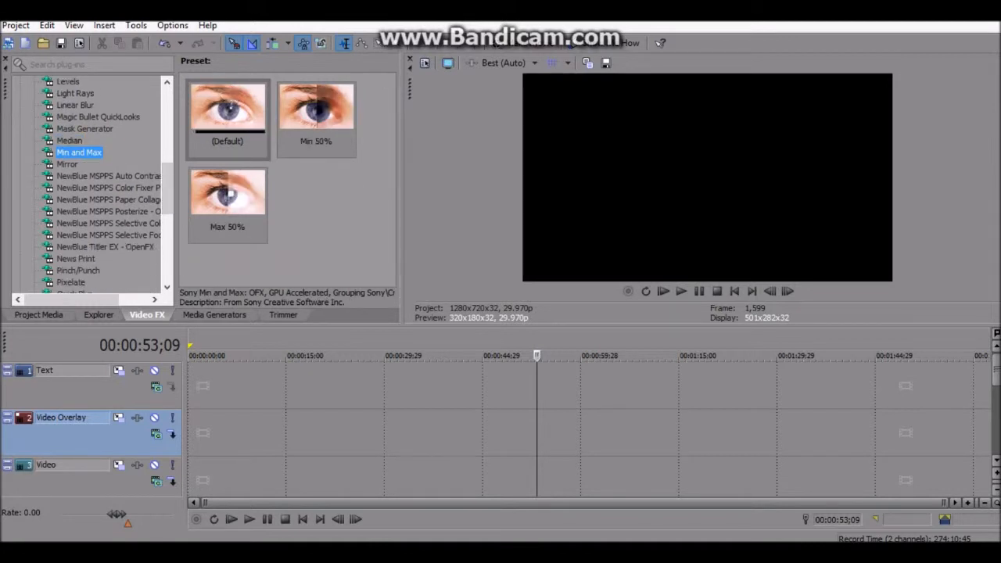
Look through the presets of the Mirror video effect and view those of News Print
click(67, 164)
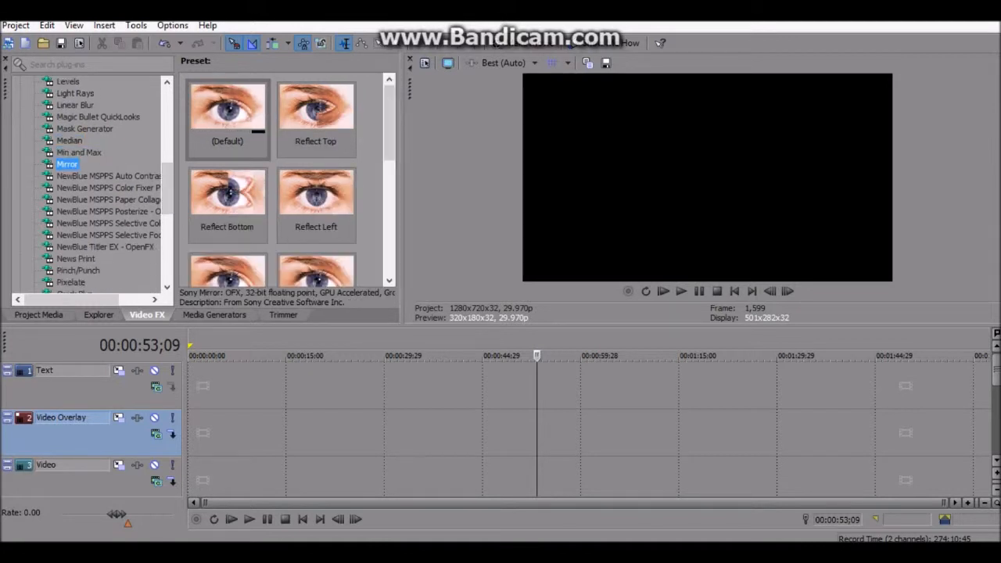
scroll(230, 192, down, 4)
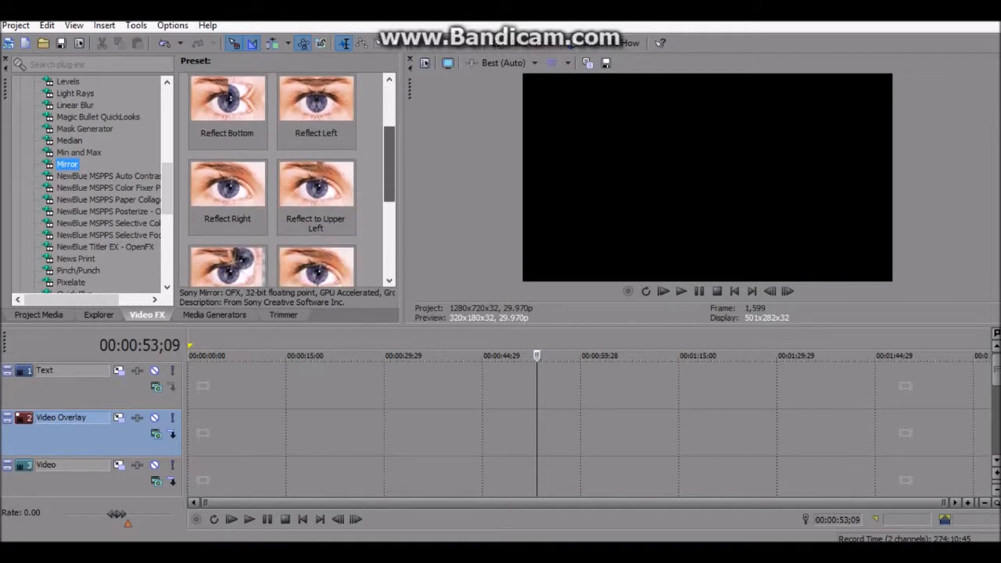
click(75, 257)
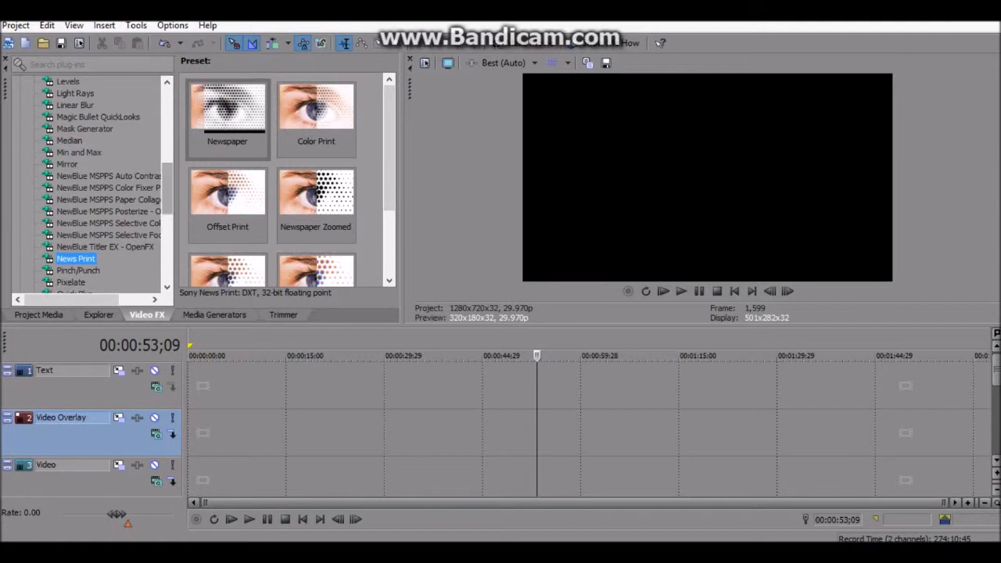
View the presets of the Pinch/Punch and Pixelate video effects further down the effects list
scroll(90, 184, down, 3)
click(78, 211)
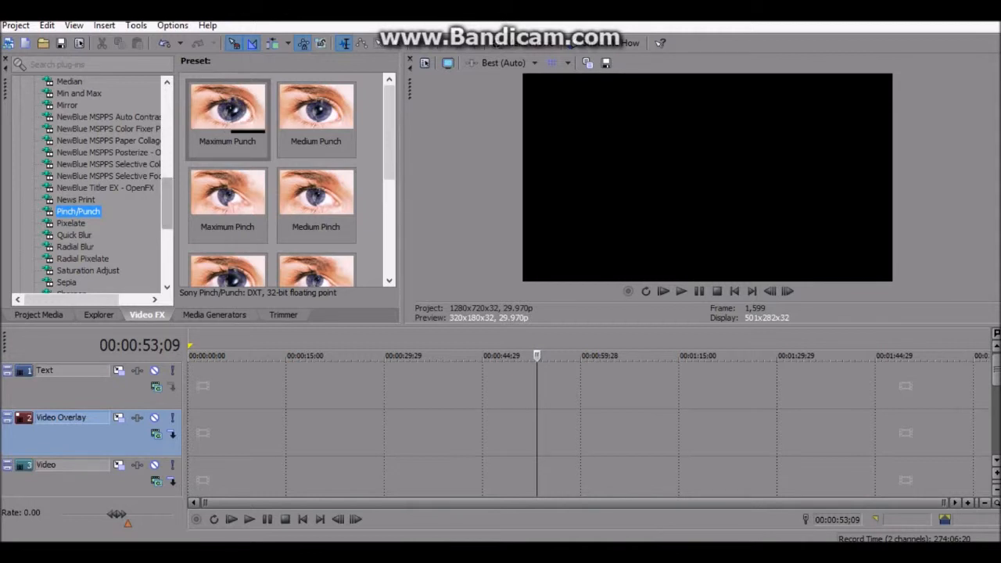
click(71, 222)
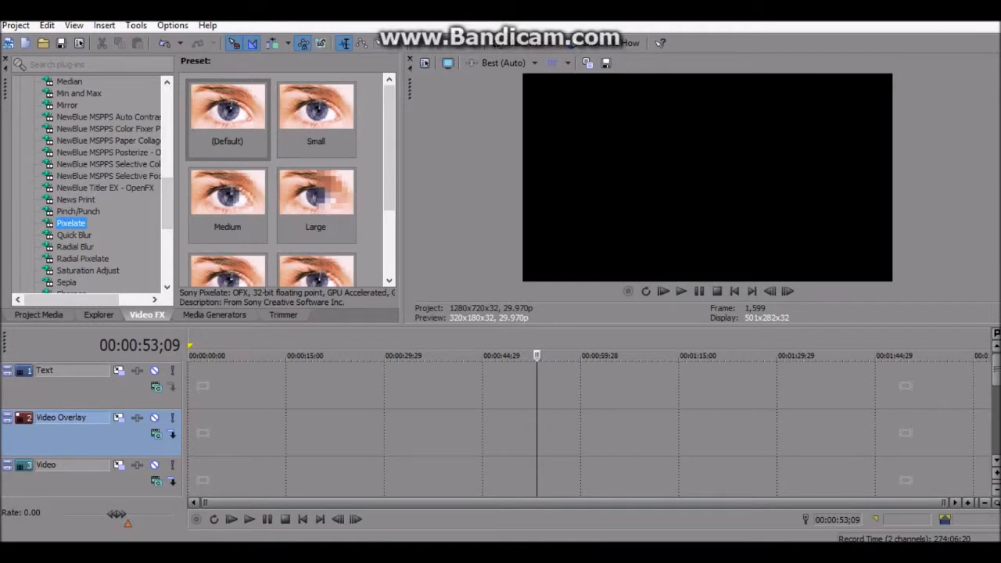
mouse_move(388, 148)
mouse_down()
mouse_move(388, 175)
mouse_move(388, 148)
mouse_up()
View the presets of Quick Blur and Radial Blur, with a brief look at the media generators list before returning to the video effects
click(73, 235)
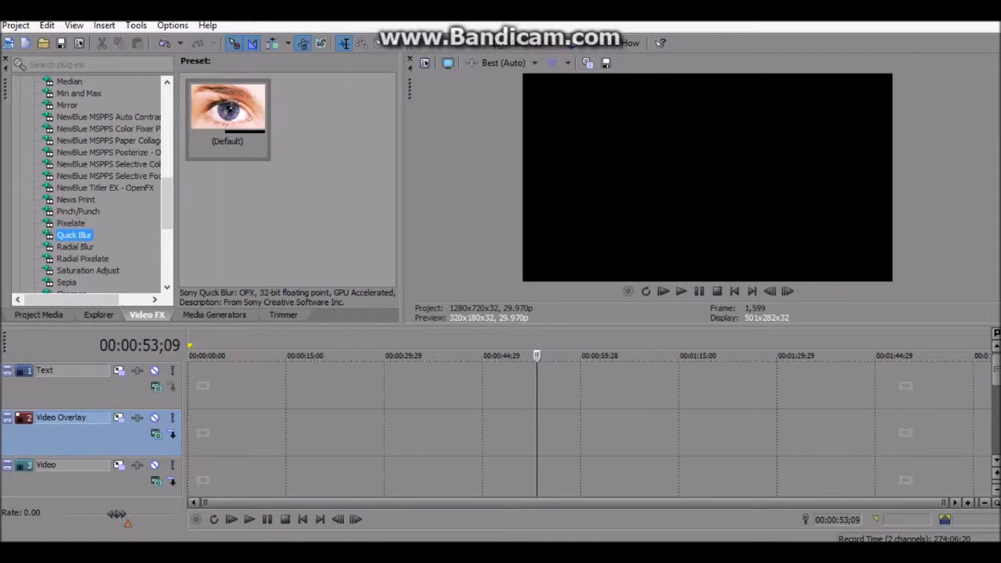
click(75, 247)
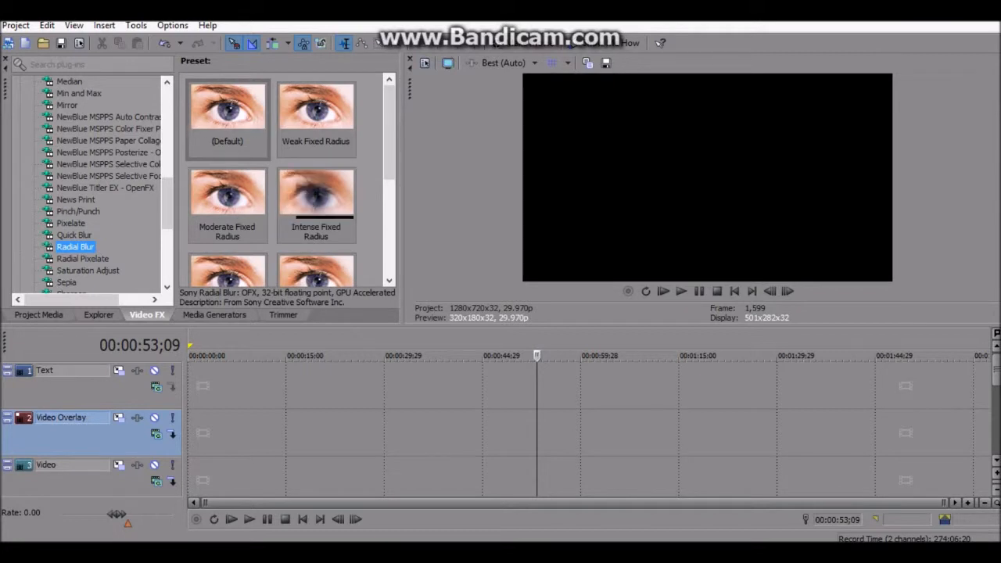
click(215, 314)
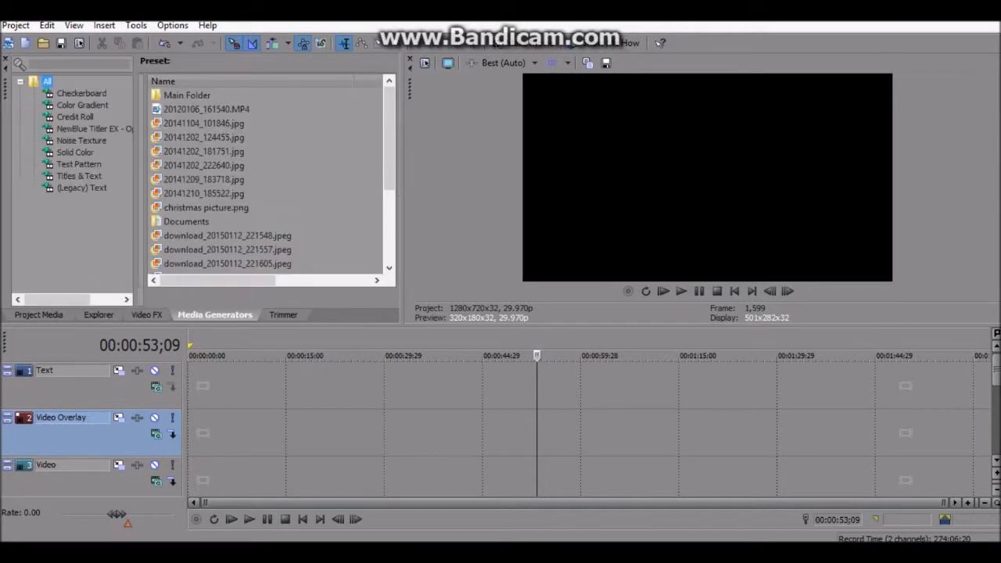
click(146, 314)
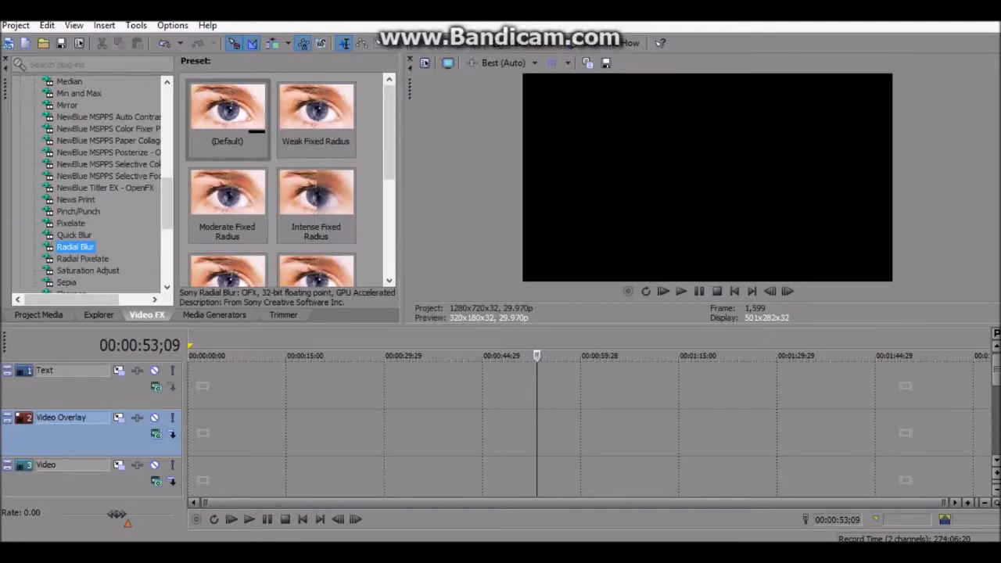
View the Radial Pixelate presets and look through the Saturation Adjust presets to the last ones and back
click(82, 258)
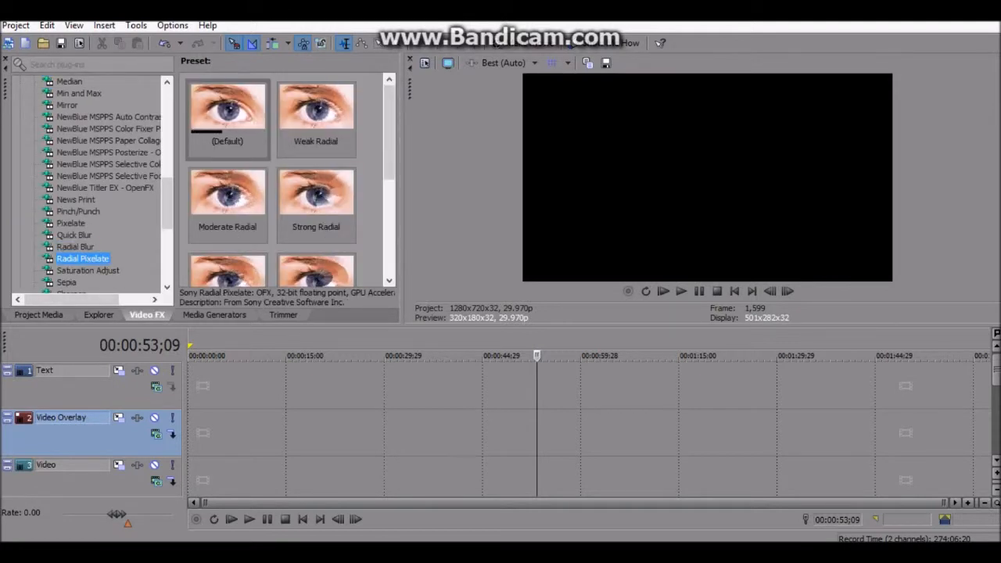
click(88, 270)
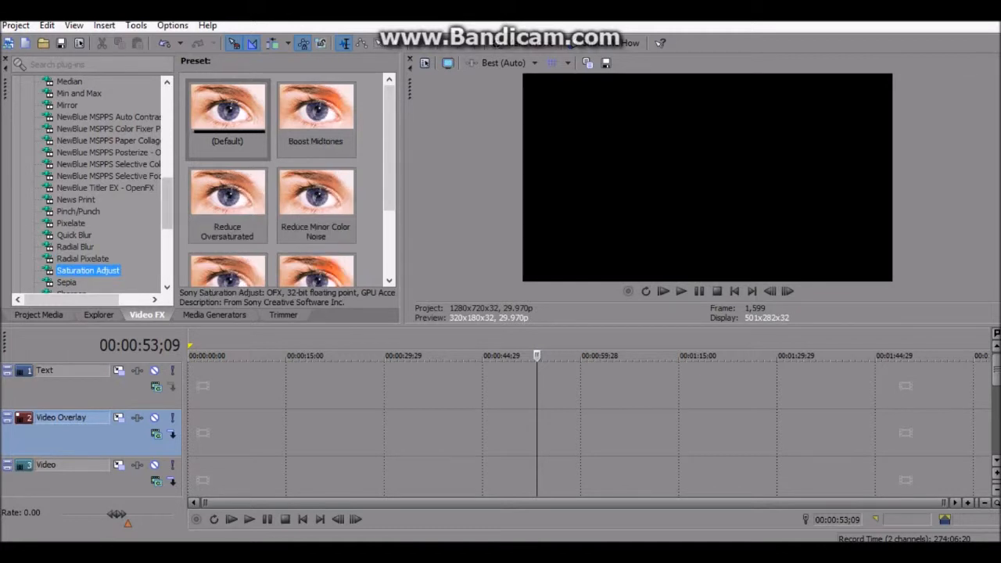
scroll(90, 184, down, 3)
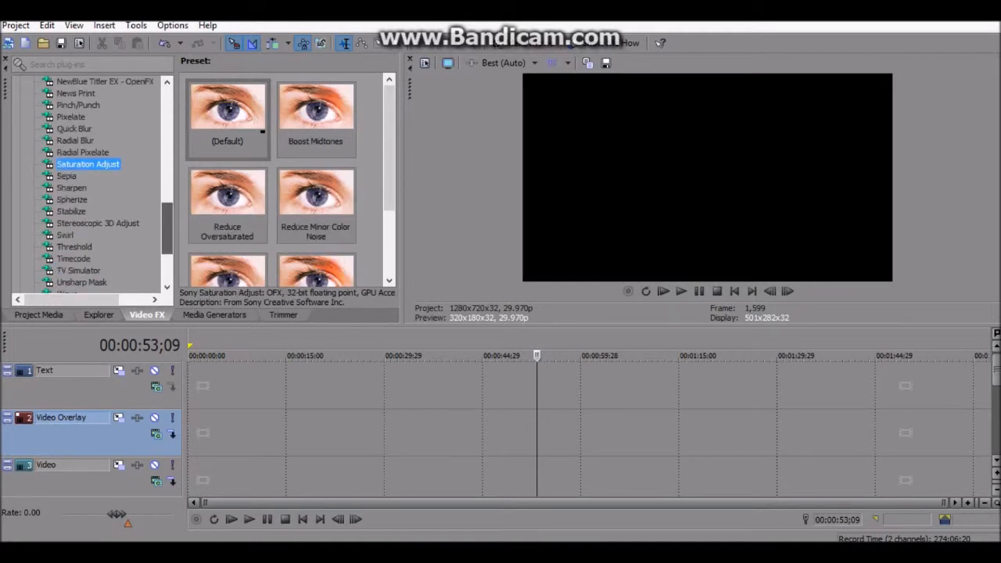
scroll(389, 149, down, 3)
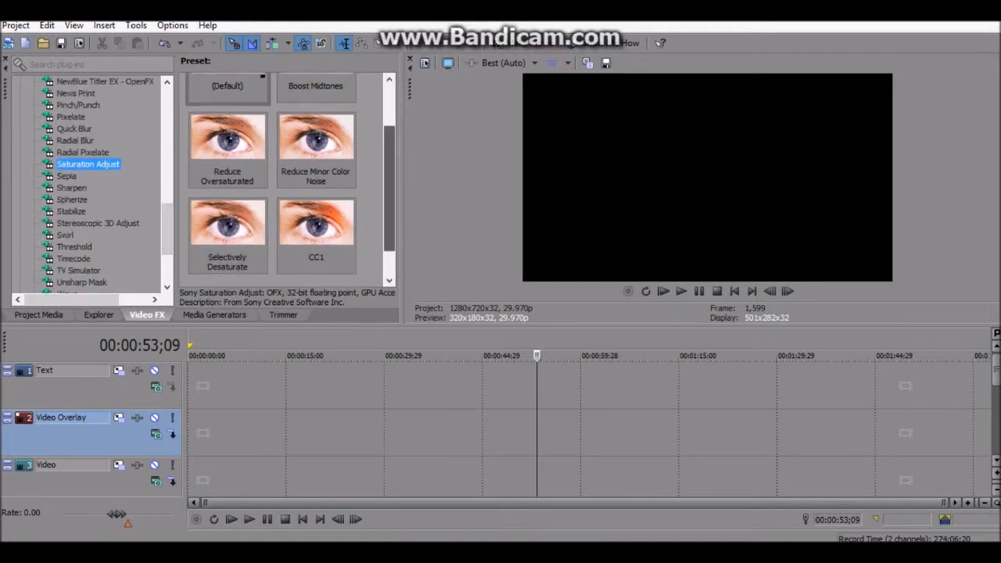
scroll(289, 179, up, 3)
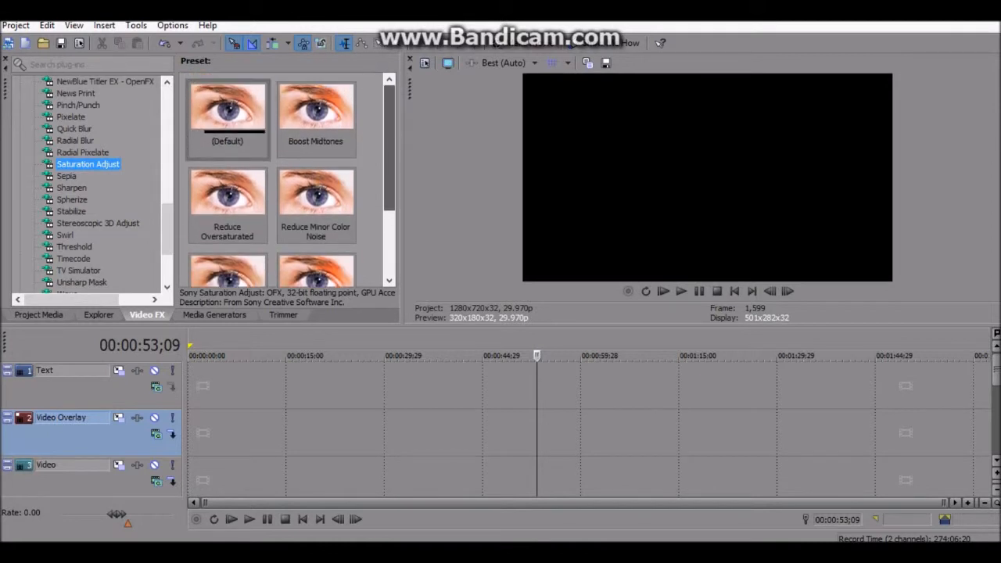
Look through all presets of the Sepia video effect, from the default to Currency and back
click(66, 176)
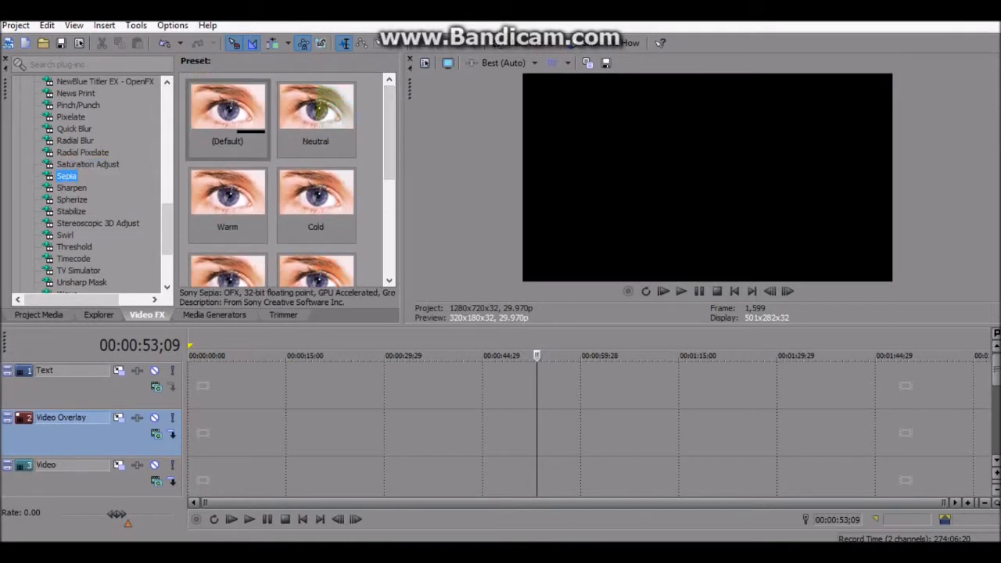
scroll(289, 180, down, 5)
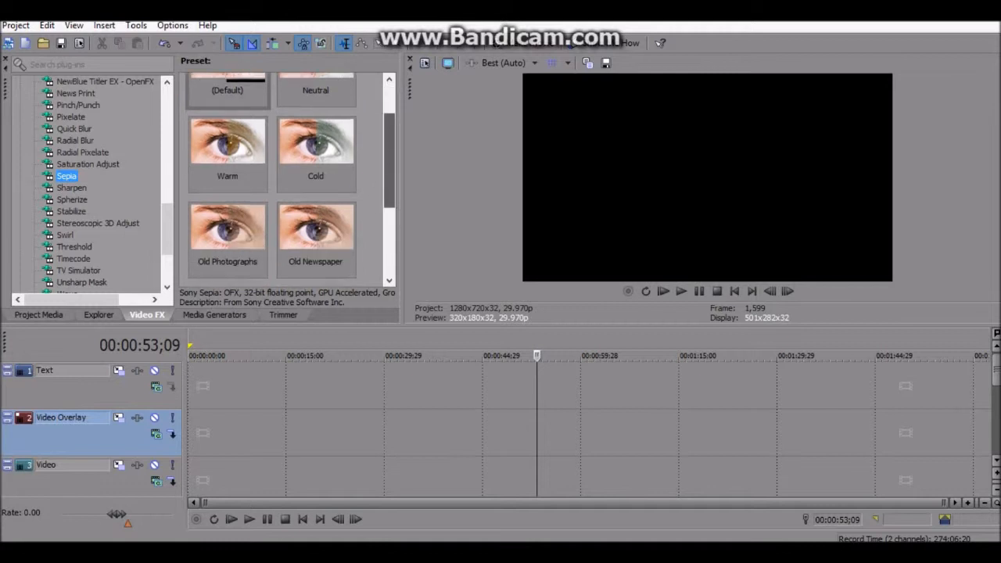
scroll(289, 180, up, 1)
scroll(289, 179, down, 3)
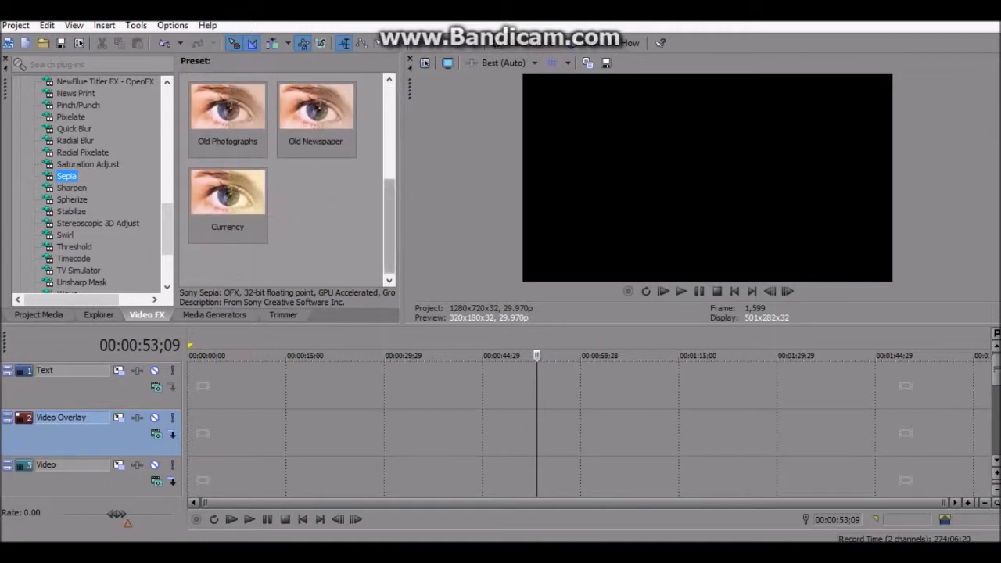
scroll(289, 180, up, 5)
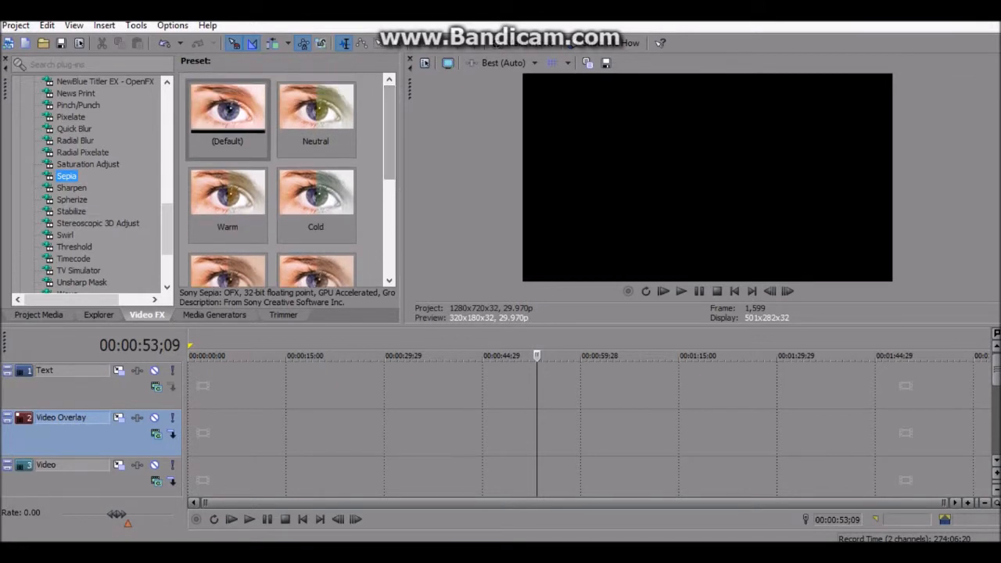
Examine the presets of the Sharpen and Spherize video effects
click(71, 187)
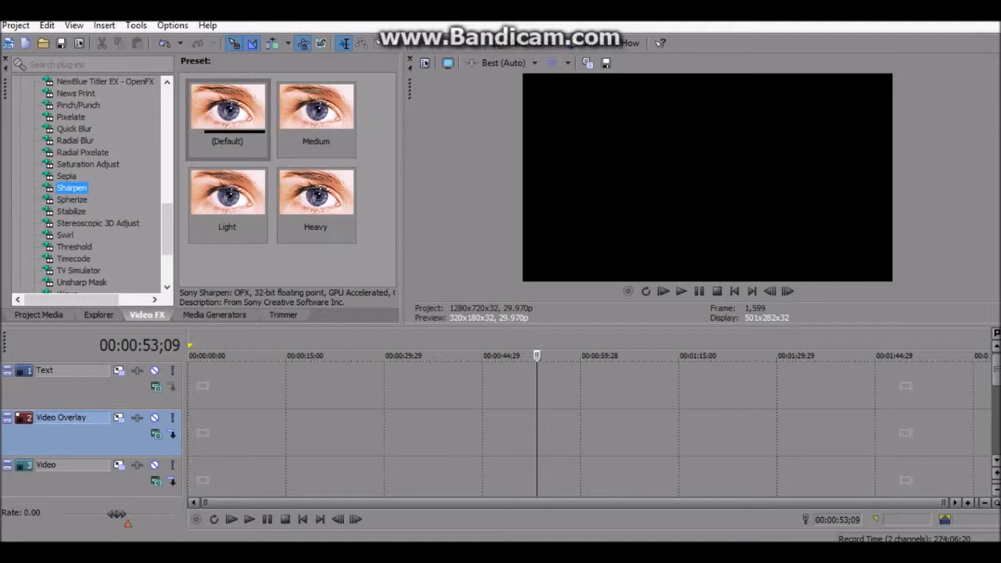
click(72, 200)
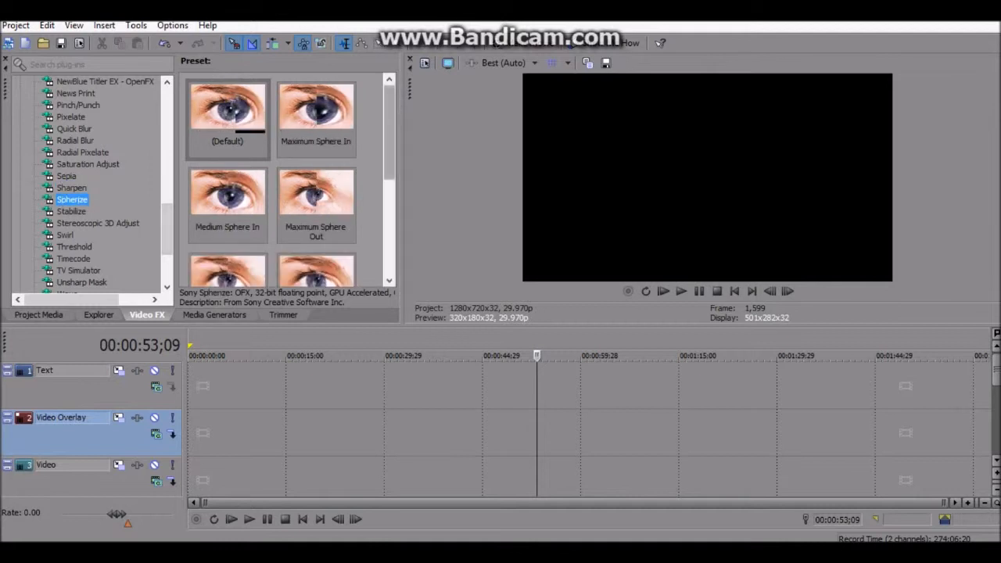
mouse_move(388, 132)
mouse_down()
mouse_move(388, 189)
mouse_move(389, 132)
mouse_up()
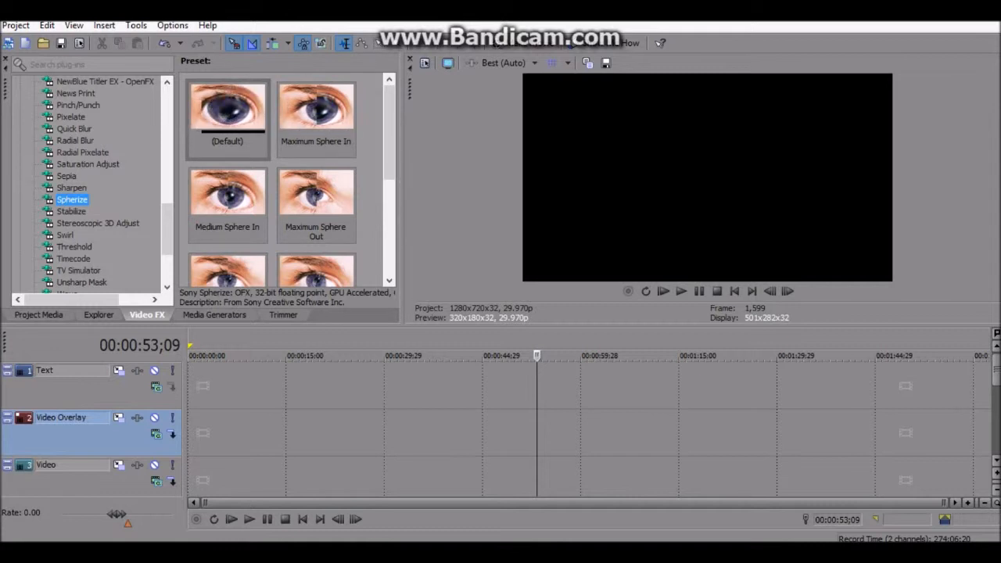
View the presets of the Stabilize and Stereoscopic 3D Adjust video effects
click(98, 222)
click(71, 211)
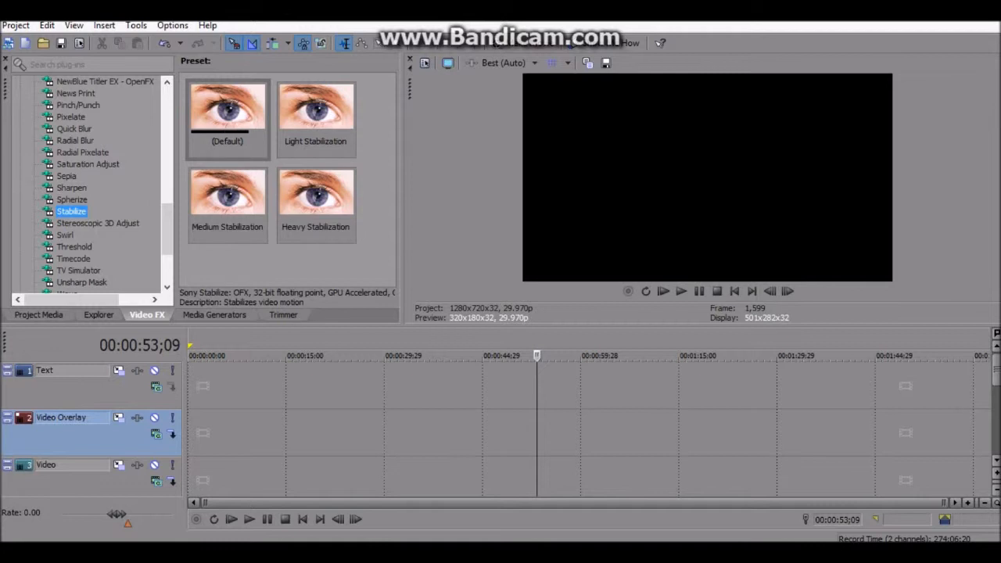
click(98, 223)
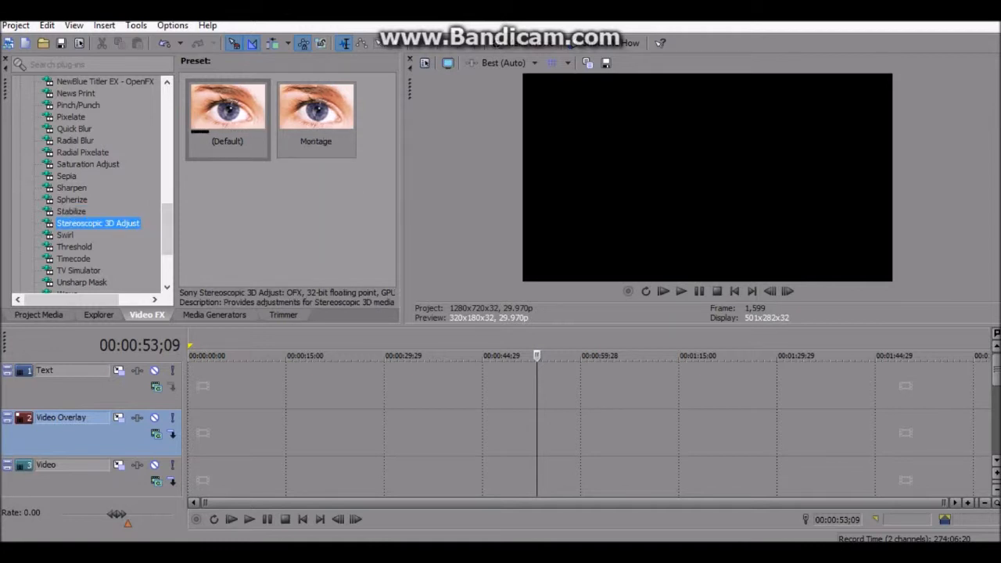
View the Swirl presets and look through the Threshold presets down to 75 %
click(65, 234)
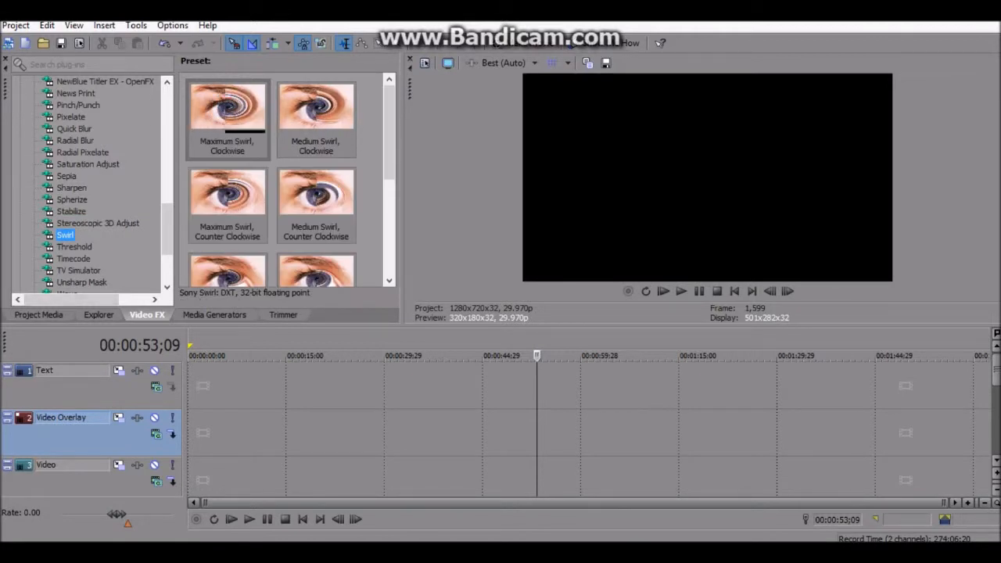
click(74, 246)
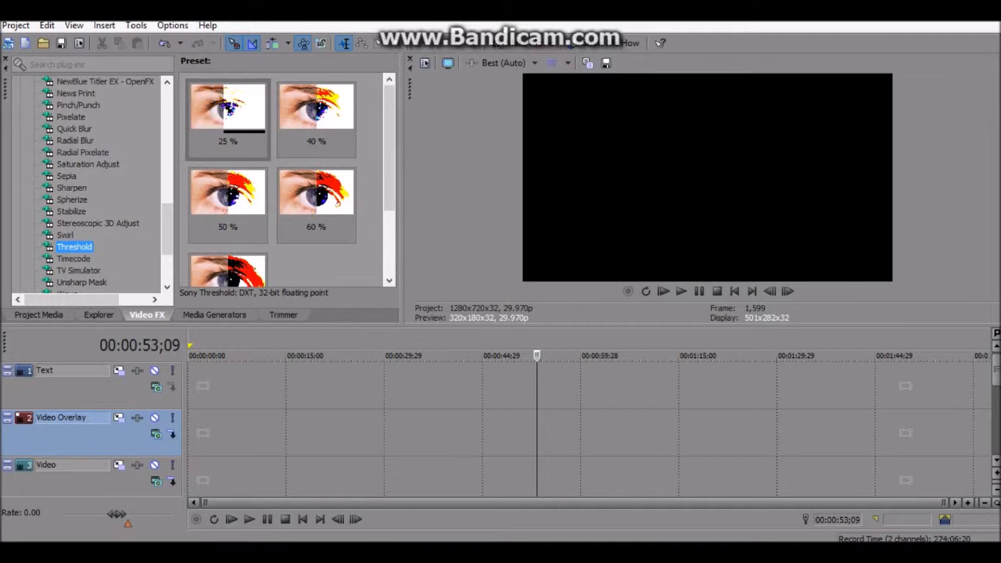
scroll(289, 180, down, 2)
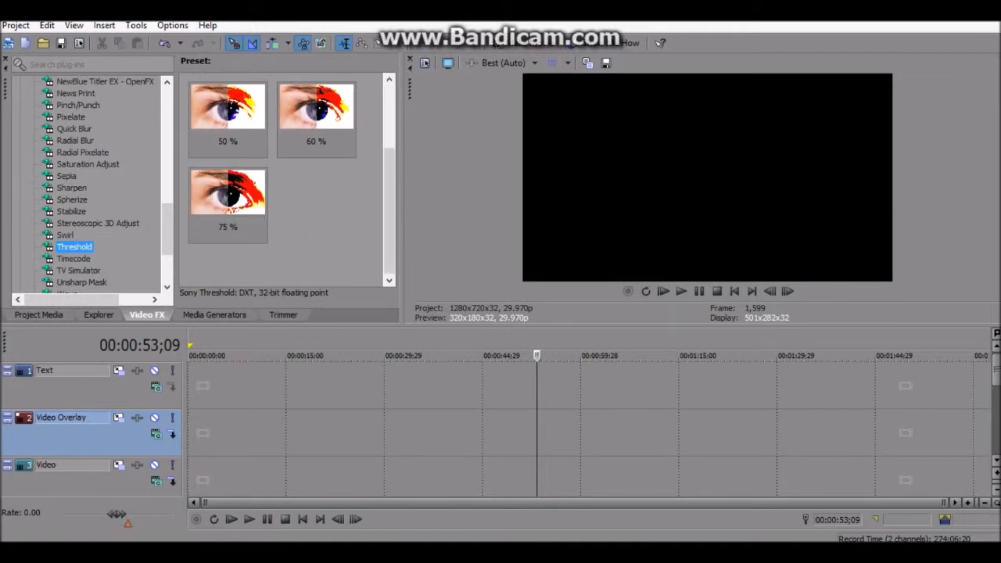
Look through the Timecode presets down to Time & Frames and return to the first ones
click(73, 258)
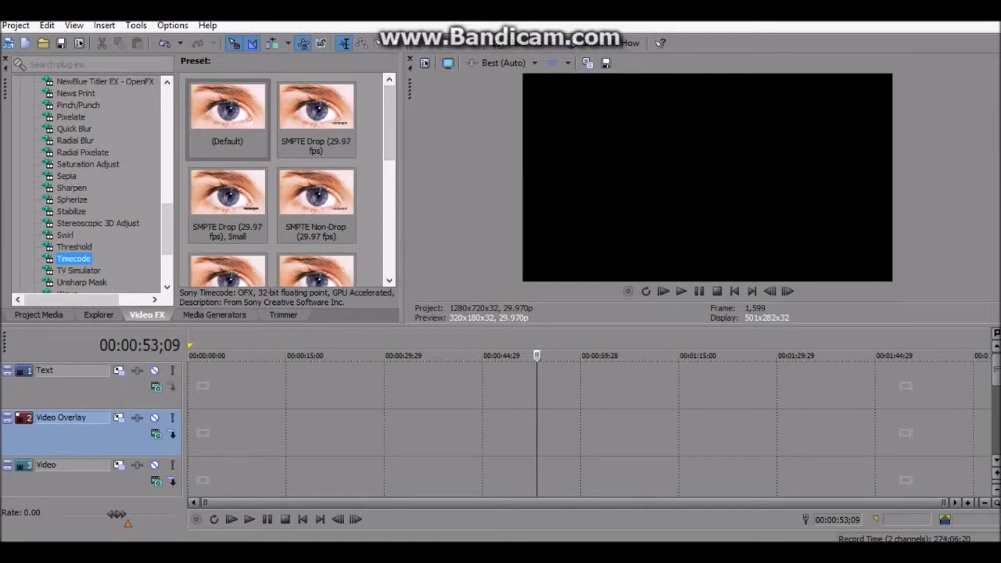
scroll(289, 180, down, 5)
drag(388, 227, 388, 229)
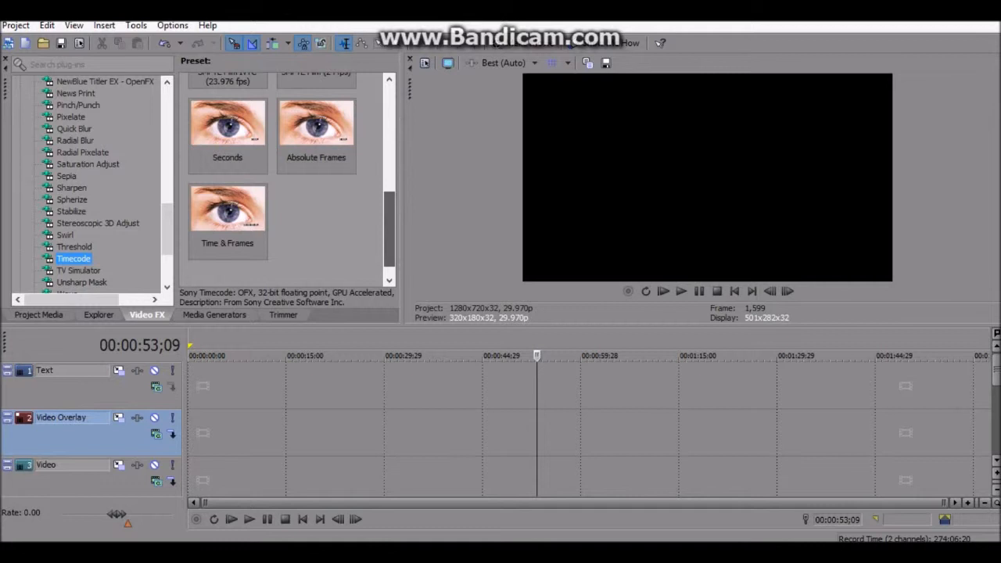
scroll(290, 180, up, 5)
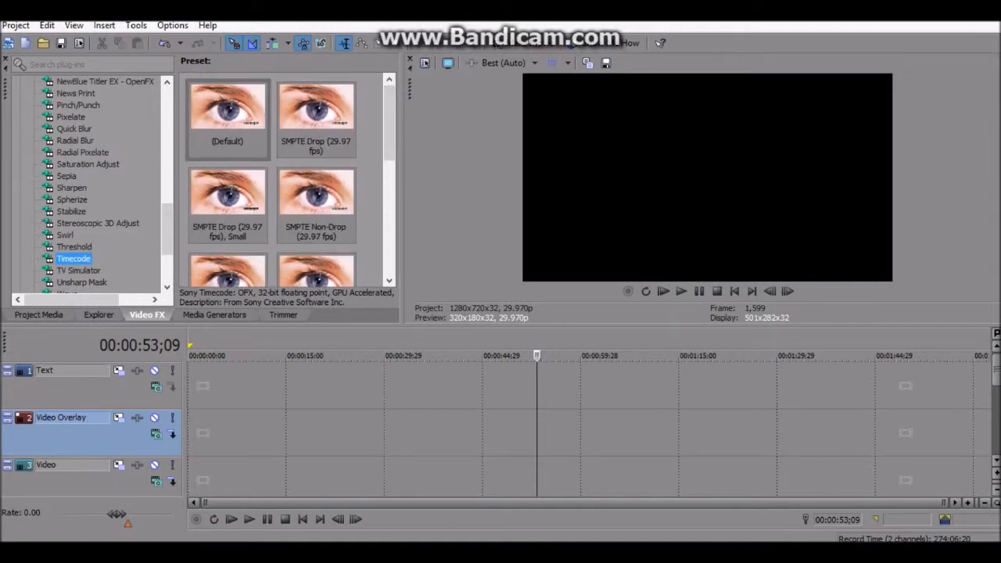
View the TV Simulator presets near the end of the effects list and look through the Unsharp Mask presets
drag(166, 229, 167, 249)
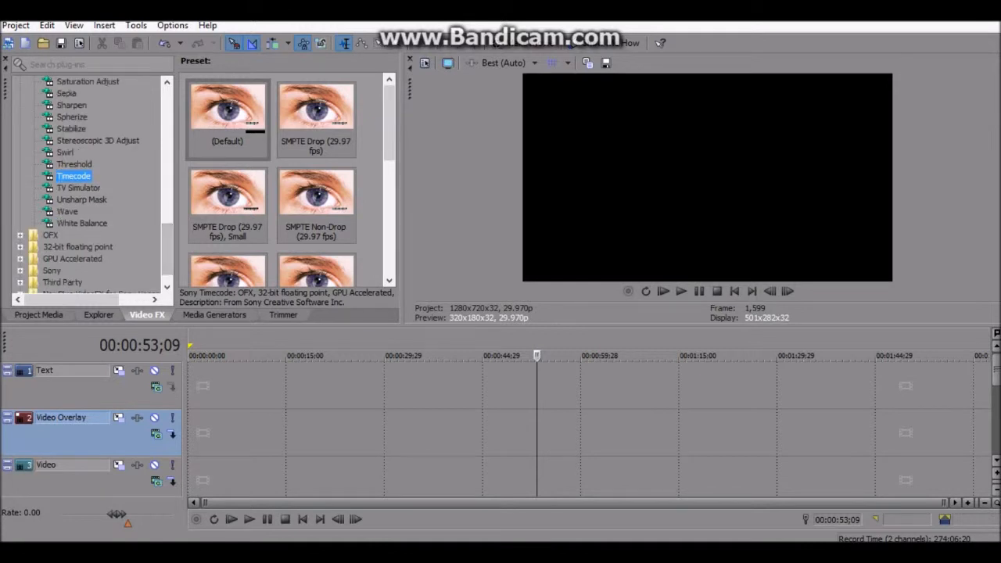
click(78, 188)
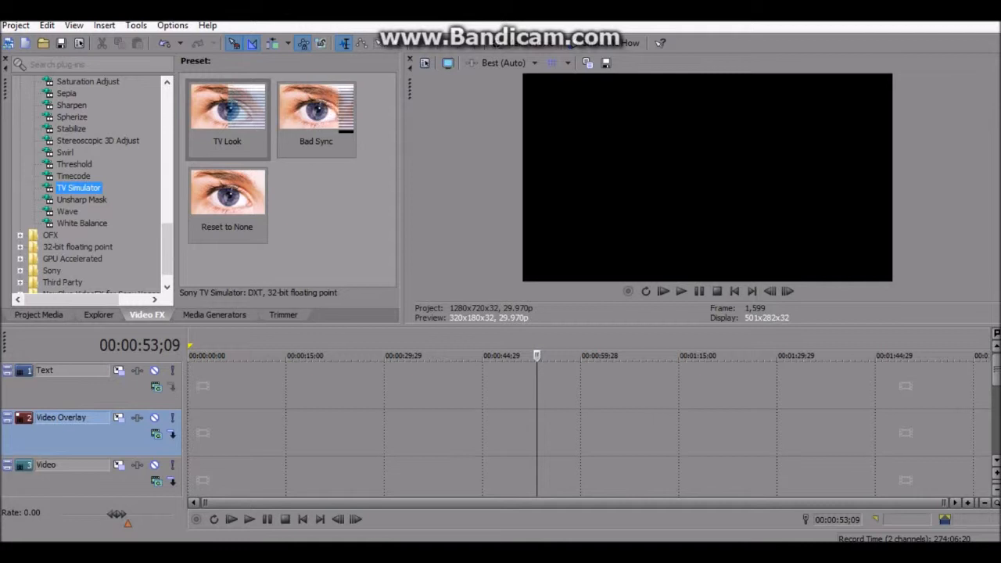
click(81, 200)
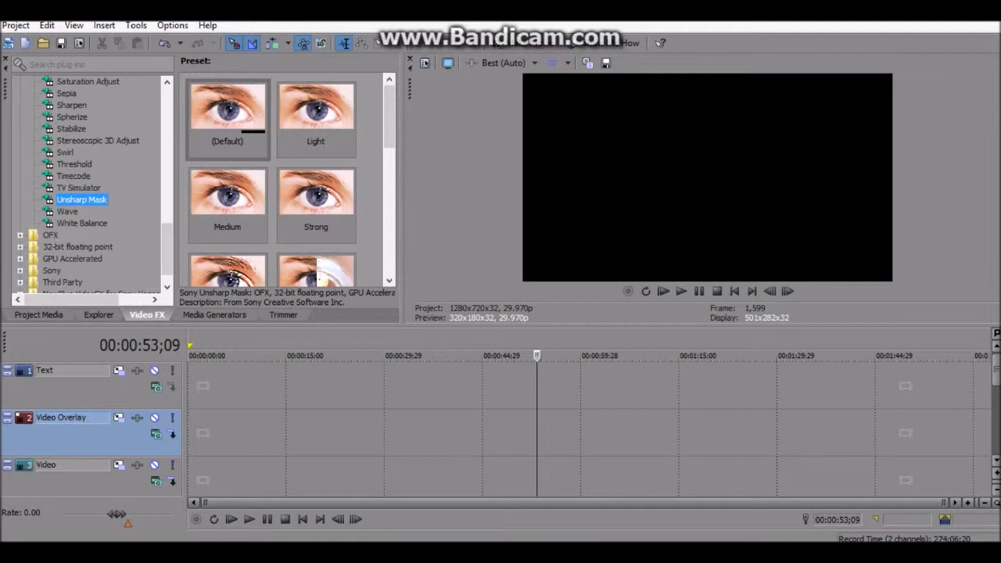
scroll(289, 180, down, 3)
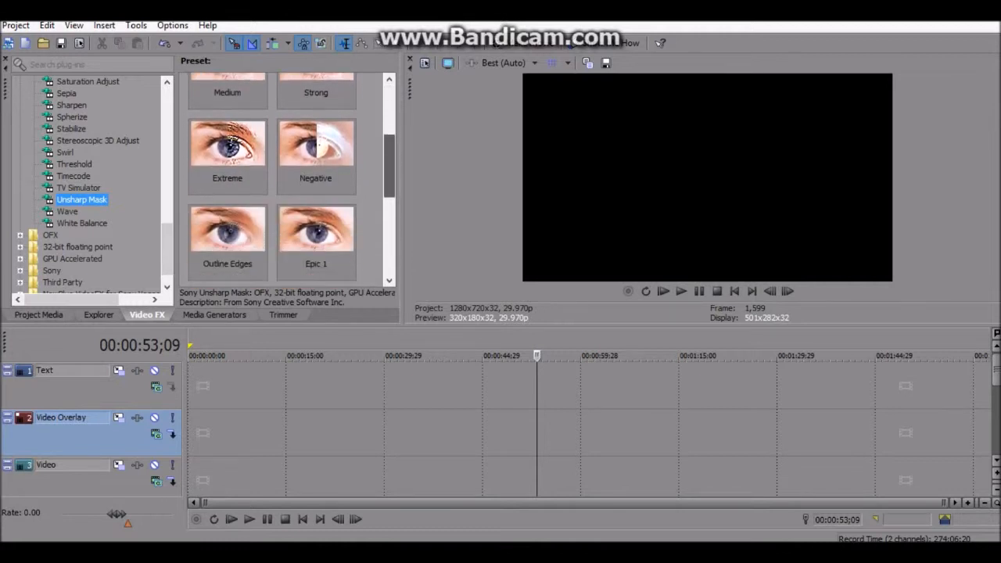
scroll(289, 180, down, 3)
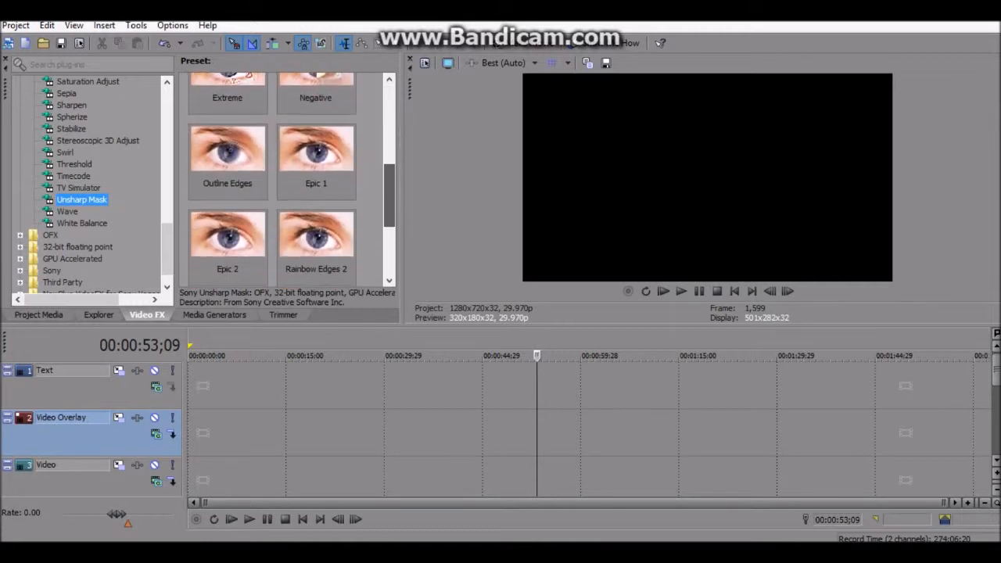
scroll(291, 179, down, 1)
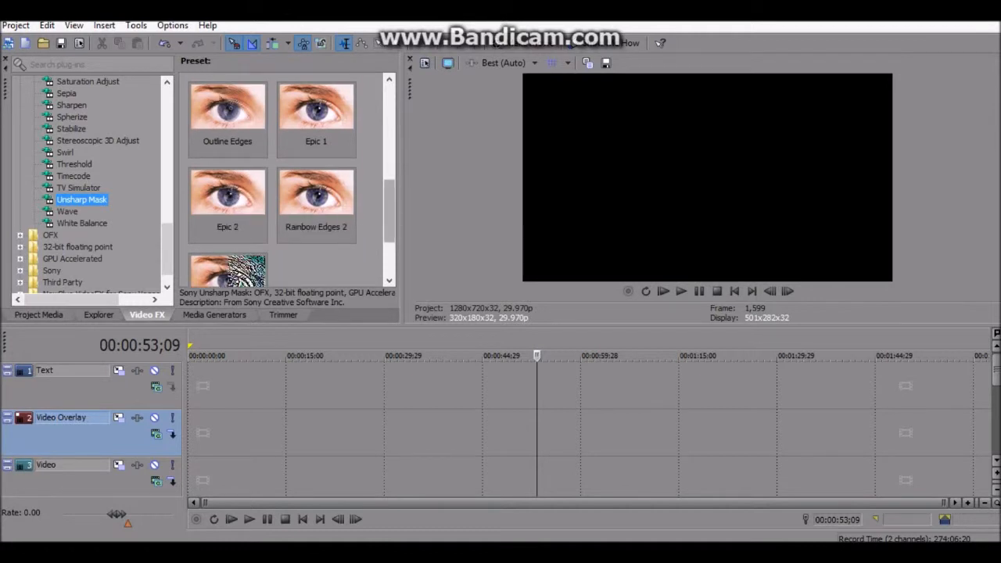
Look through the last Unsharp Mask presets and view the Wave and White Balance presets
scroll(289, 180, down, 2)
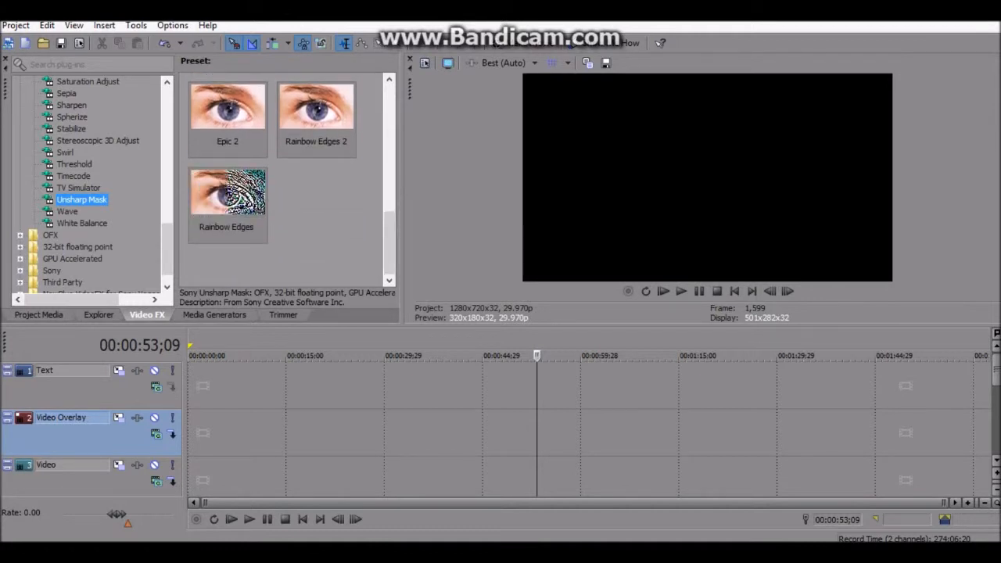
click(67, 211)
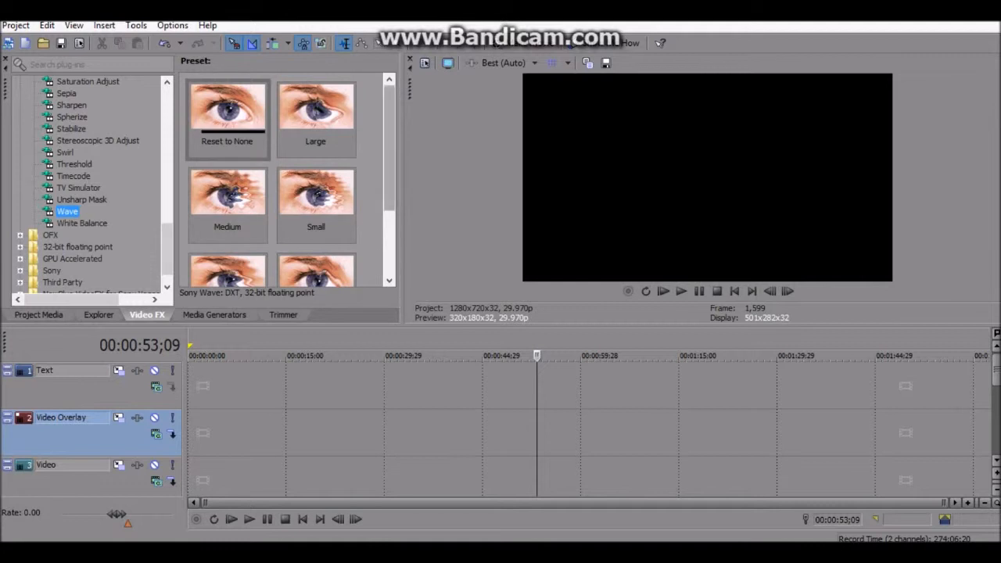
scroll(290, 180, down, 2)
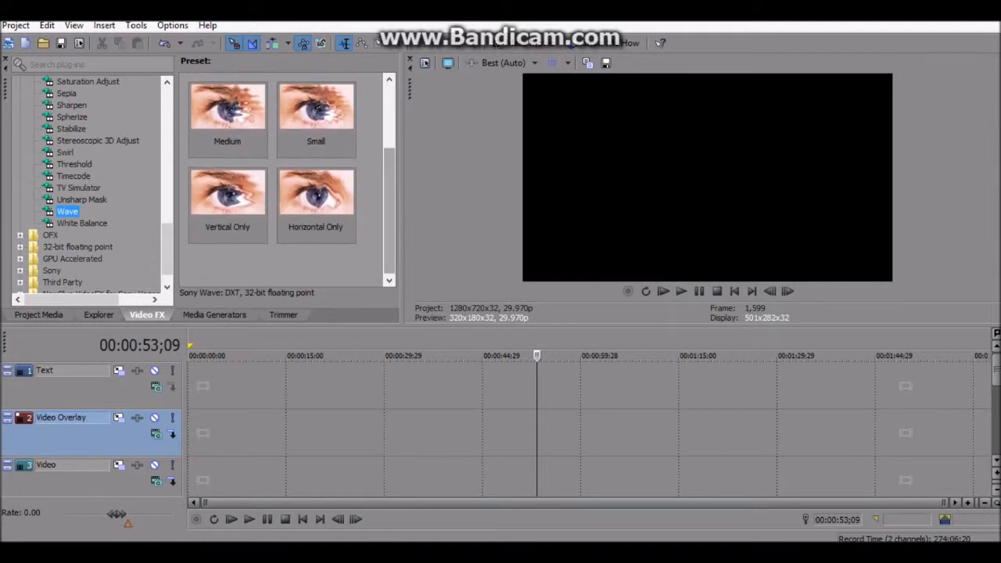
click(81, 223)
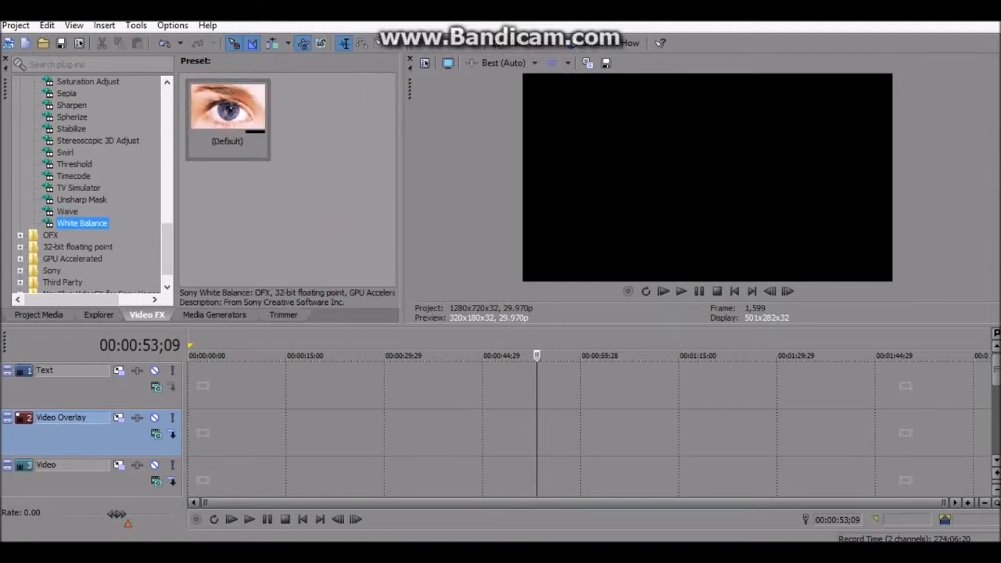
scroll(167, 248, down, 1)
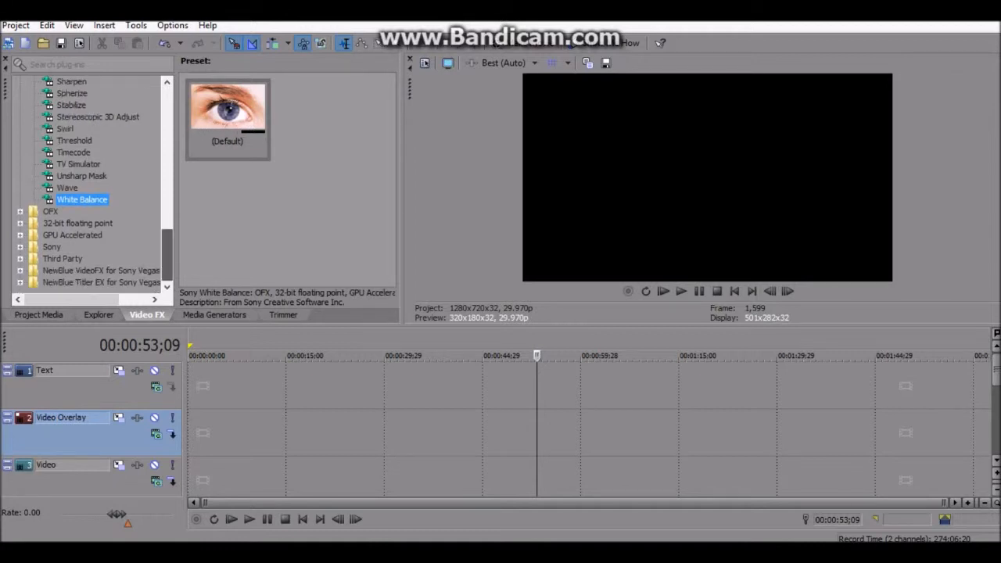
Switch to the media generators and view the Checkerboard presets
click(214, 314)
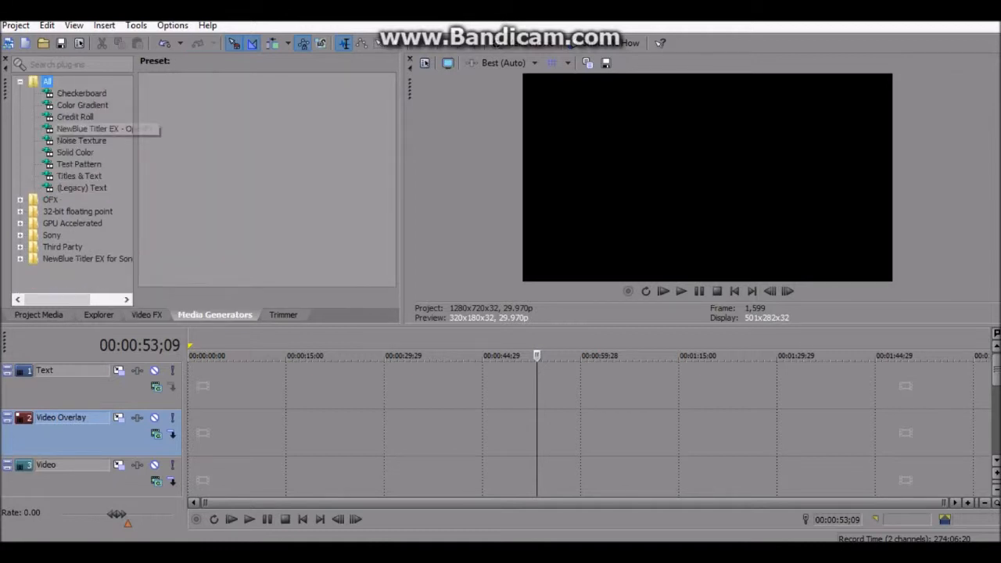
click(81, 93)
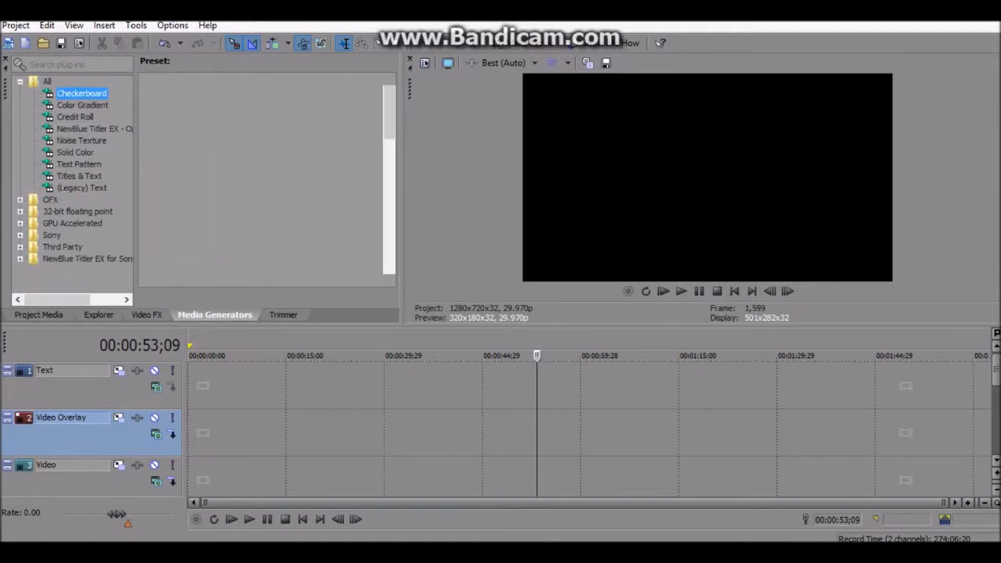
mouse_move(389, 112)
mouse_down()
mouse_move(388, 249)
mouse_move(389, 112)
mouse_up()
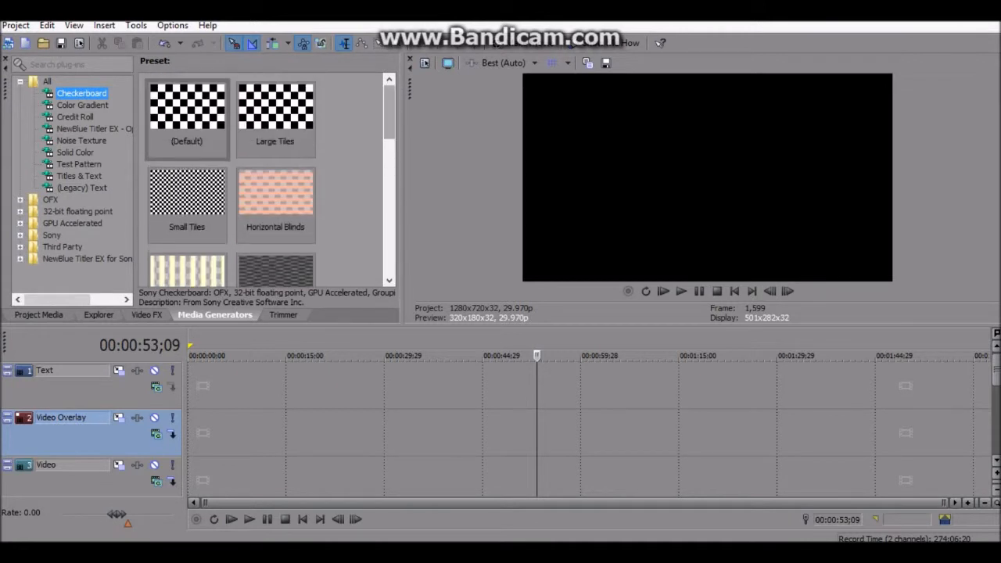
Add a Color Gradient event with the Soft-Red Backdrop preset near the start of the Video Overlay track
click(82, 104)
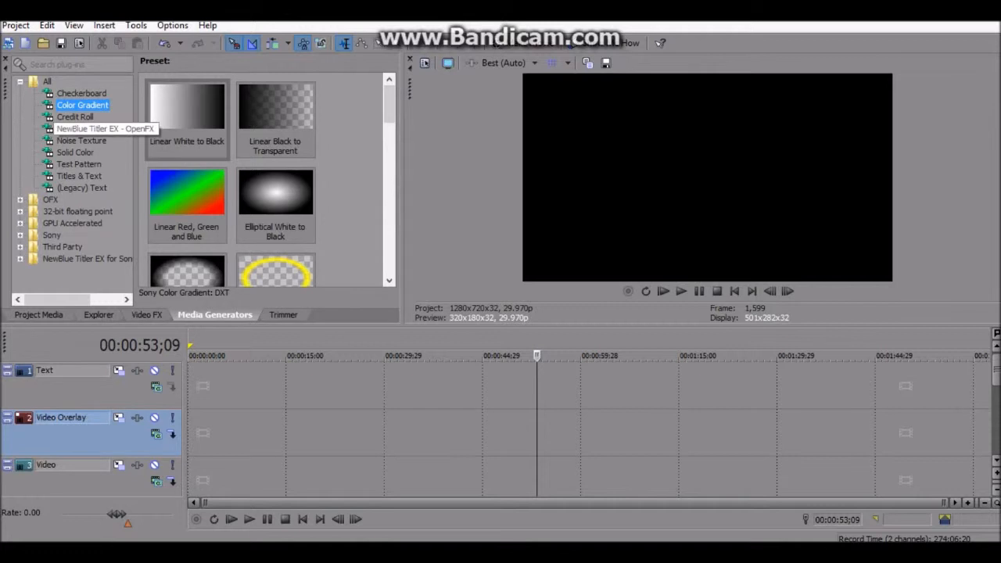
drag(388, 104, 389, 198)
drag(276, 195, 194, 432)
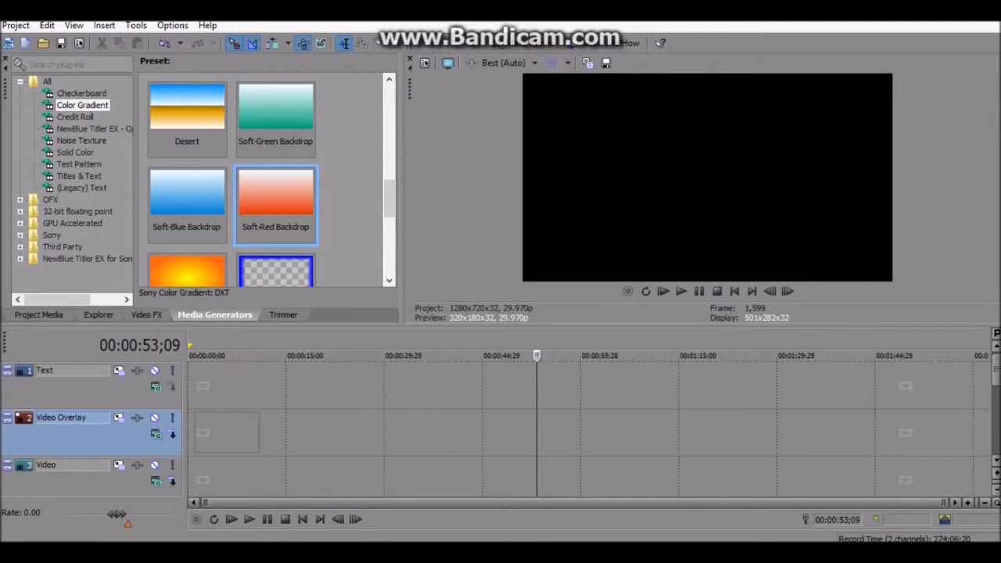
drag(195, 432, 195, 432)
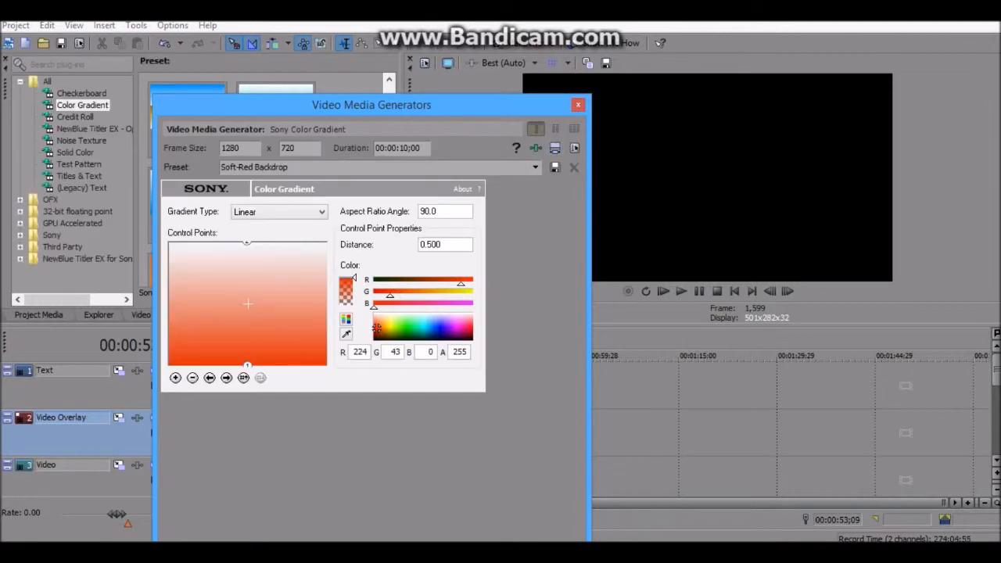
Angle the red gradient diagonally by moving its control points, and shift the event to the very start of the Video Overlay track
drag(247, 365, 253, 321)
drag(218, 275, 173, 256)
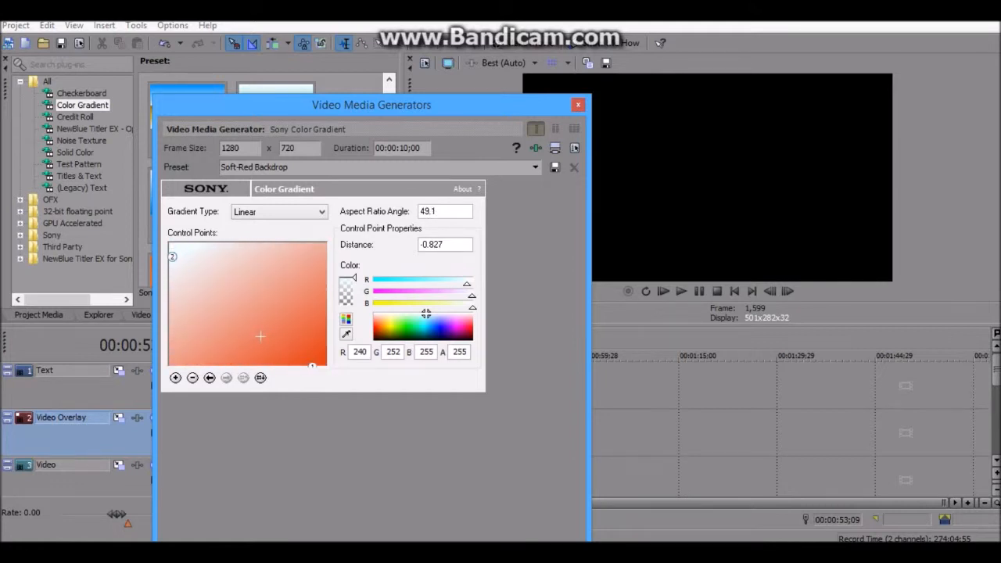
click(578, 104)
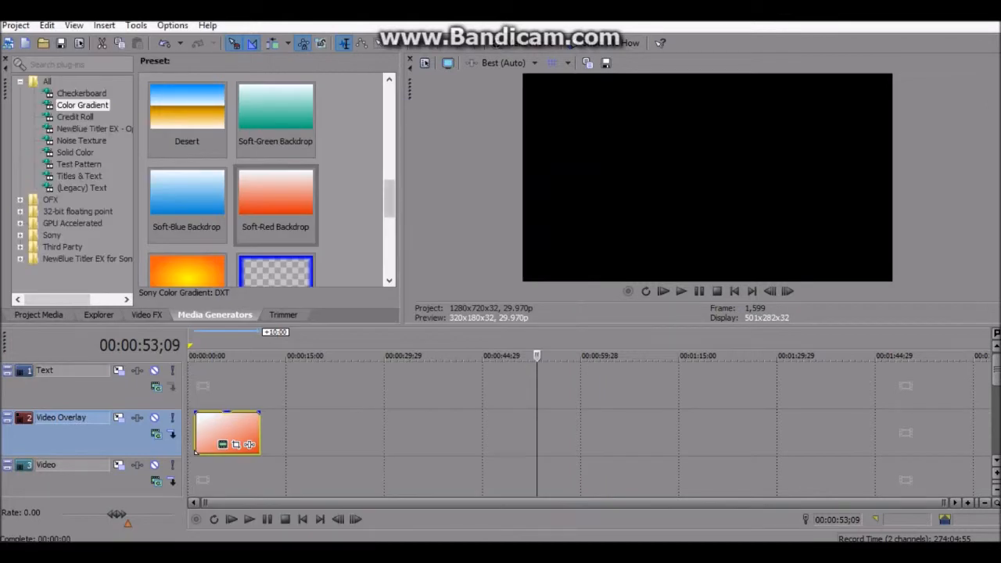
drag(225, 429, 219, 428)
click(217, 387)
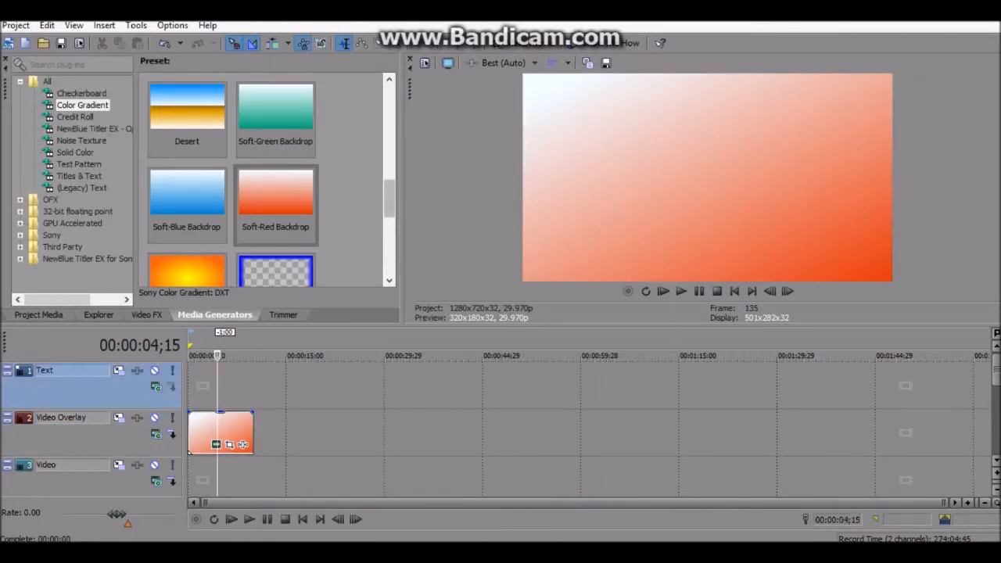
Add a Soft-Green Backdrop gradient at the start of the Video track and lower the red event's opacity to about half
click(275, 117)
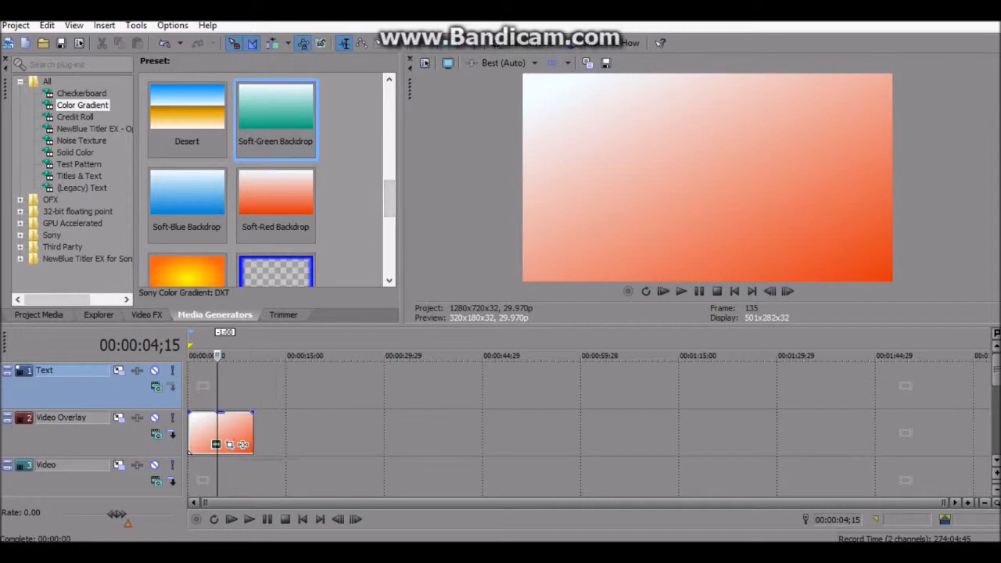
drag(275, 117, 218, 473)
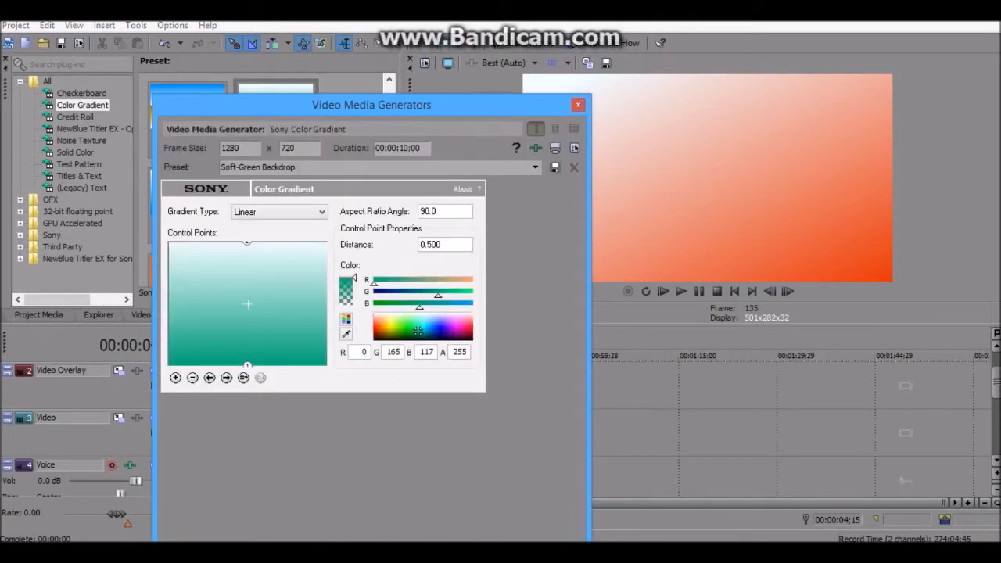
click(578, 104)
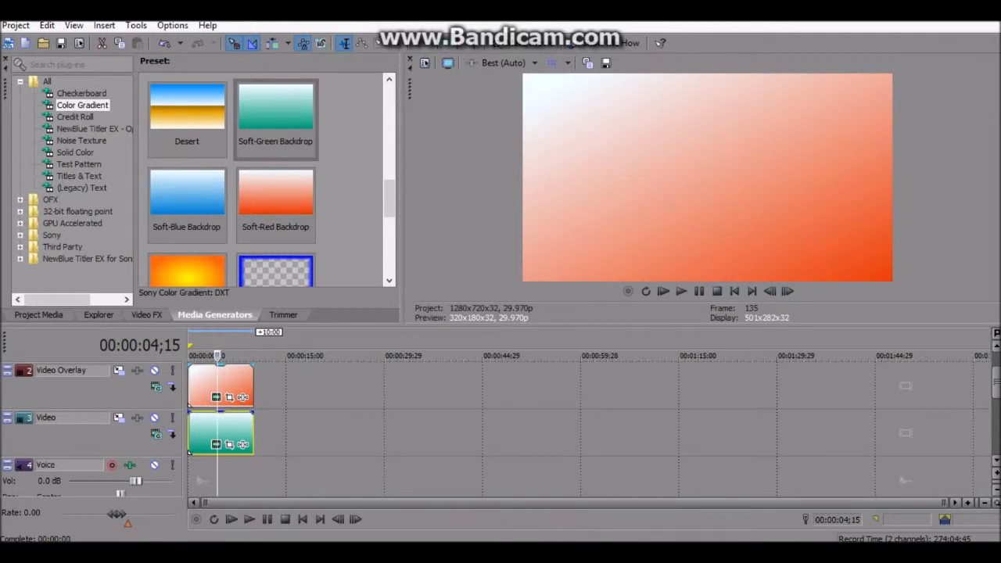
drag(220, 364, 217, 397)
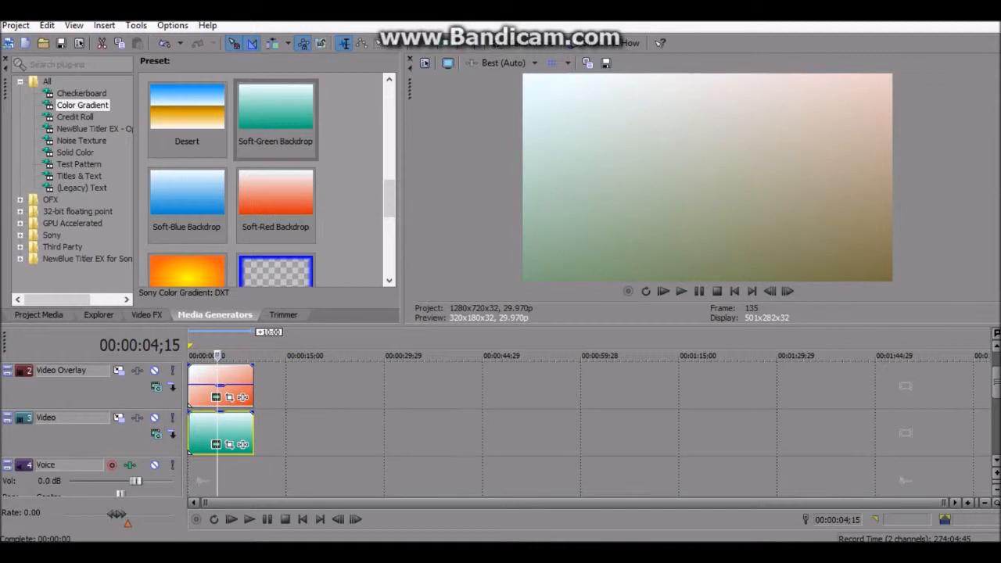
Look through the Credit Roll presets down to Backward Scrolling, Primary Colors
click(75, 116)
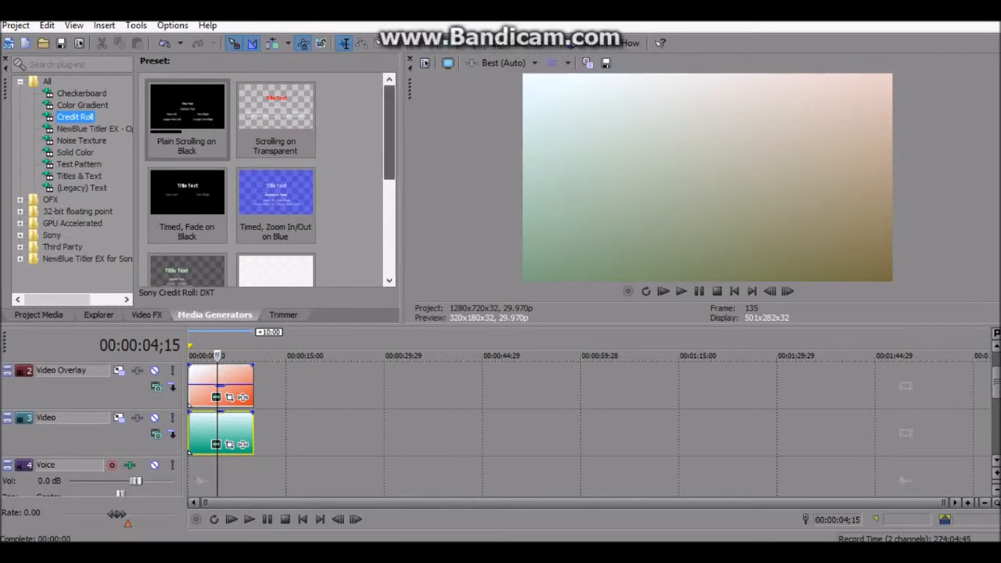
scroll(270, 180, down, 2)
scroll(270, 180, down, 3)
scroll(269, 179, up, 3)
scroll(270, 180, down, 3)
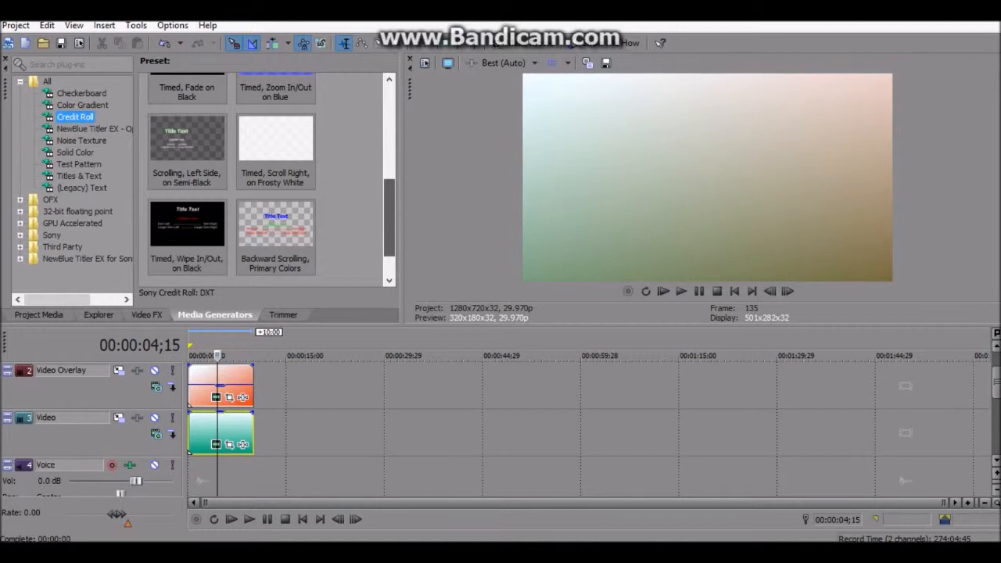
scroll(270, 180, down, 1)
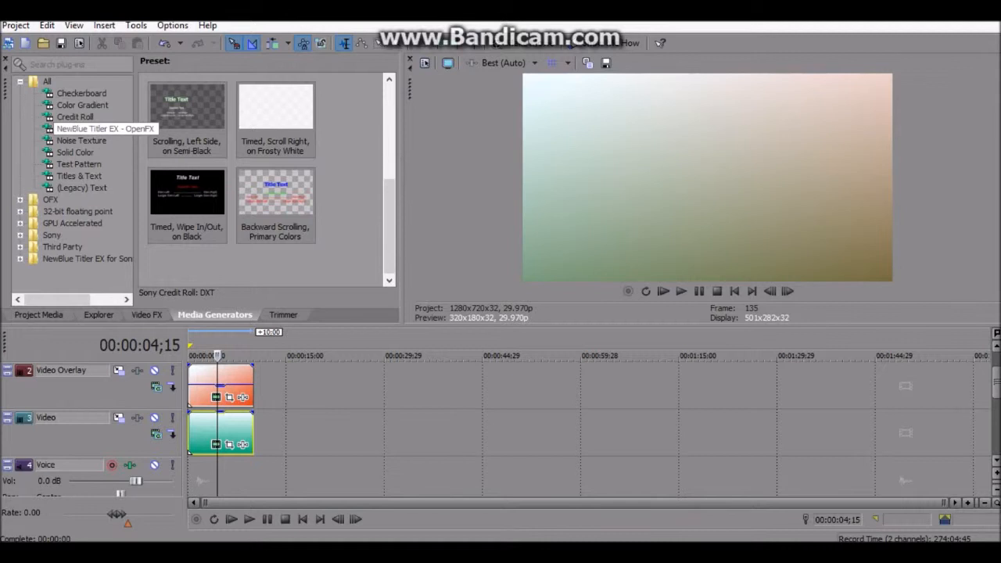
View the NewBlue Titler EX and Noise Texture generators and look through the Solid Color presets
click(94, 129)
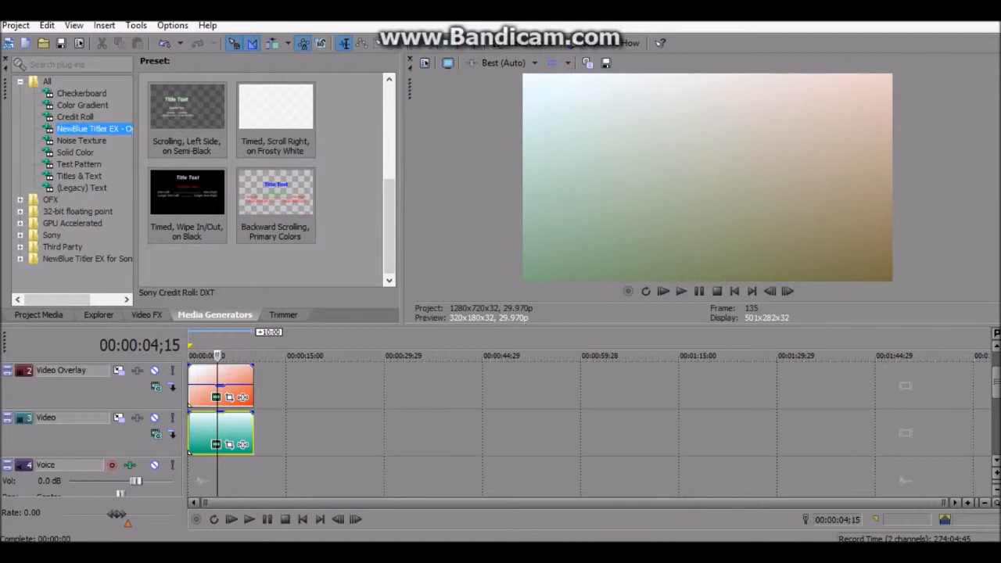
click(82, 140)
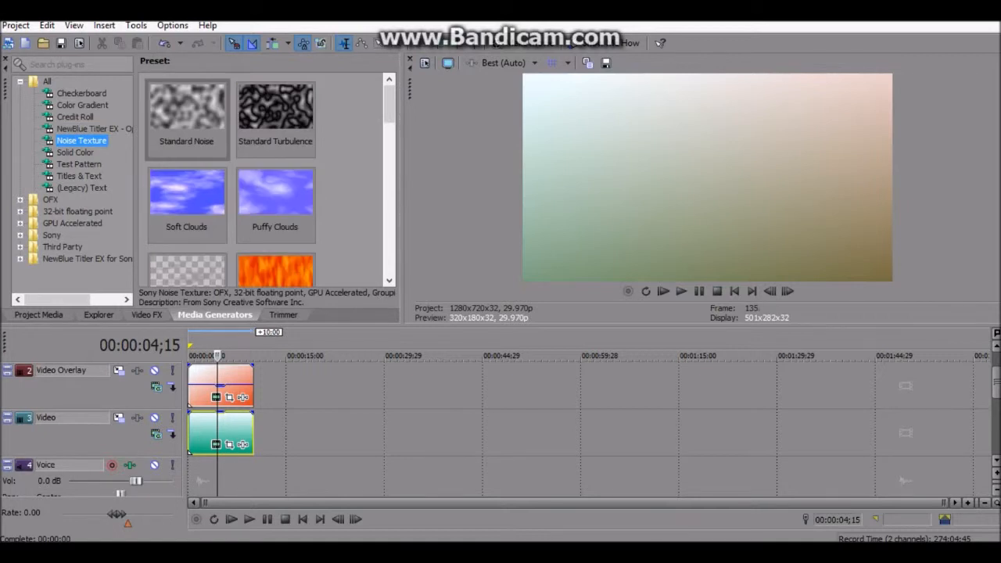
click(75, 151)
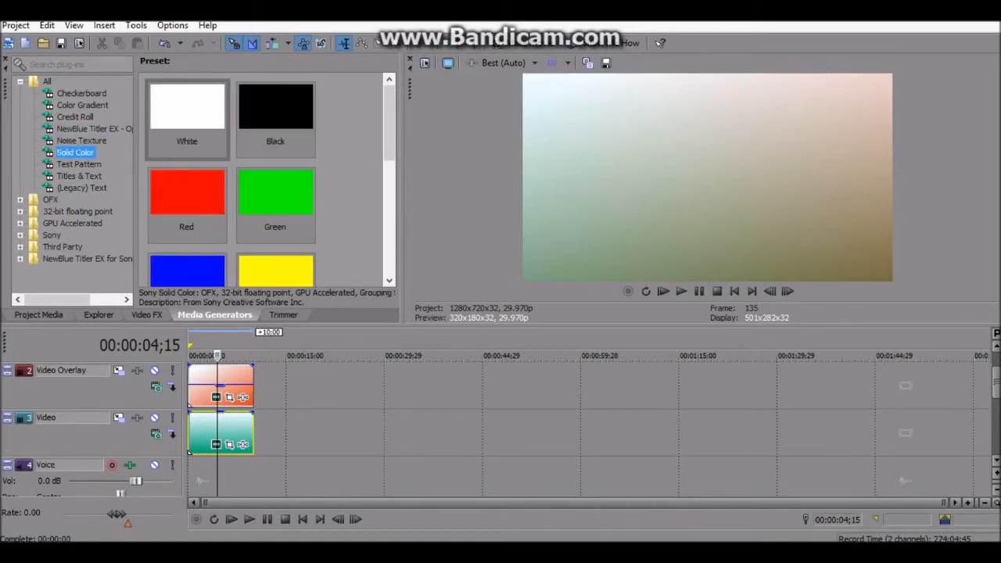
drag(389, 122, 389, 192)
Add a Test Pattern event with the Gradient preset to the Video track at about 15 seconds
click(79, 164)
drag(389, 123, 388, 198)
drag(186, 268, 350, 433)
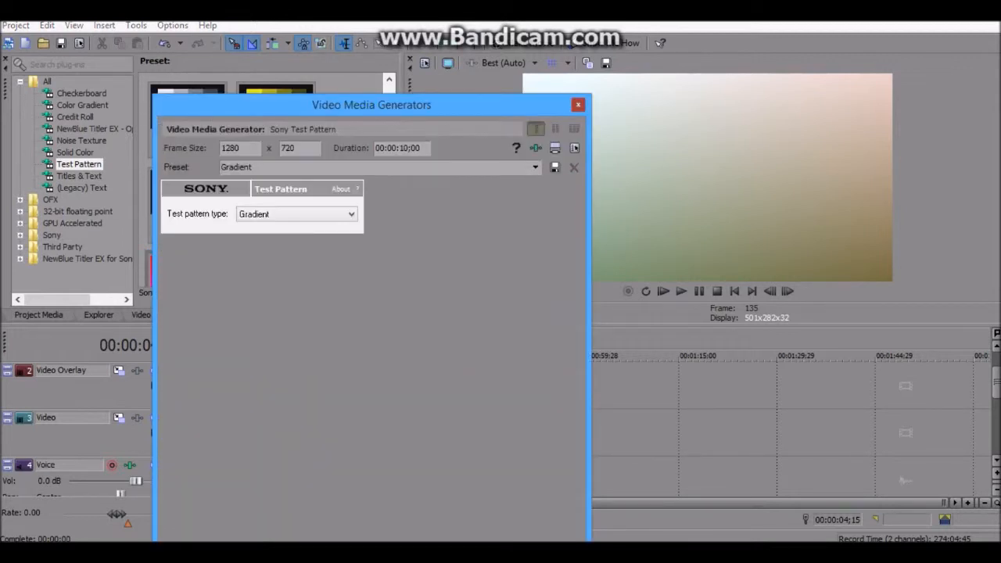
click(578, 104)
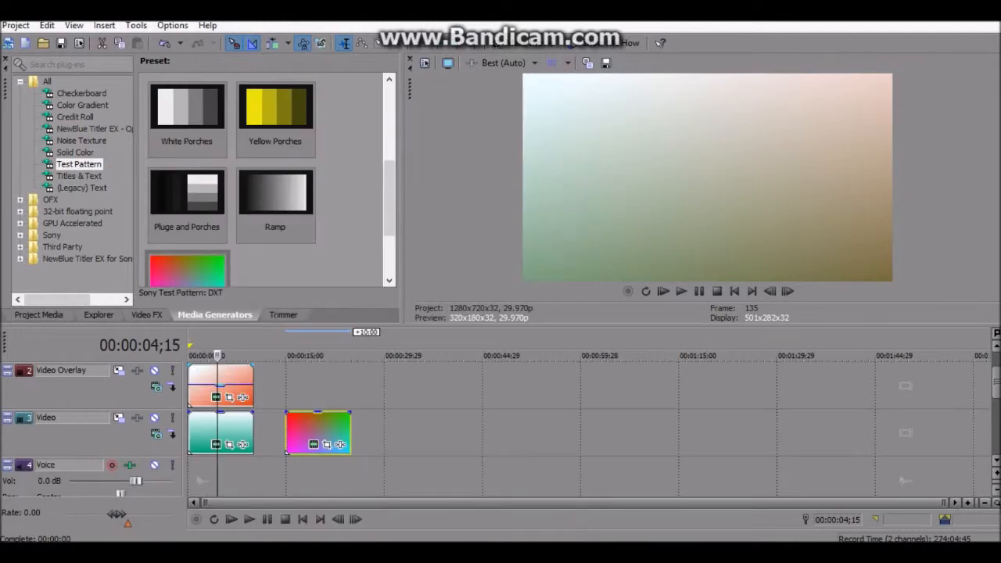
Move the semi-transparent red gradient event directly above the test pattern event and preview the blend at 00:00:19;15
drag(220, 383, 318, 383)
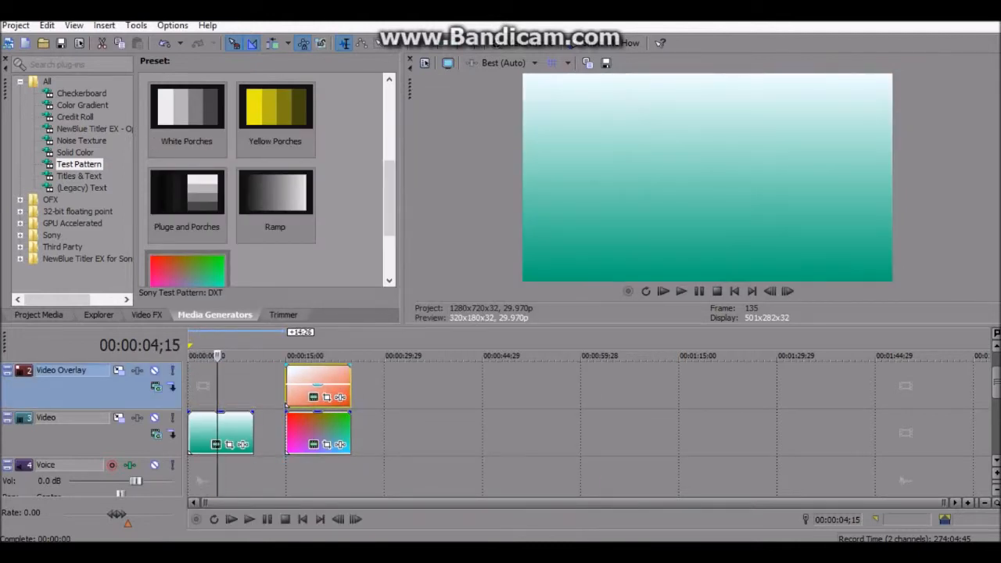
click(320, 473)
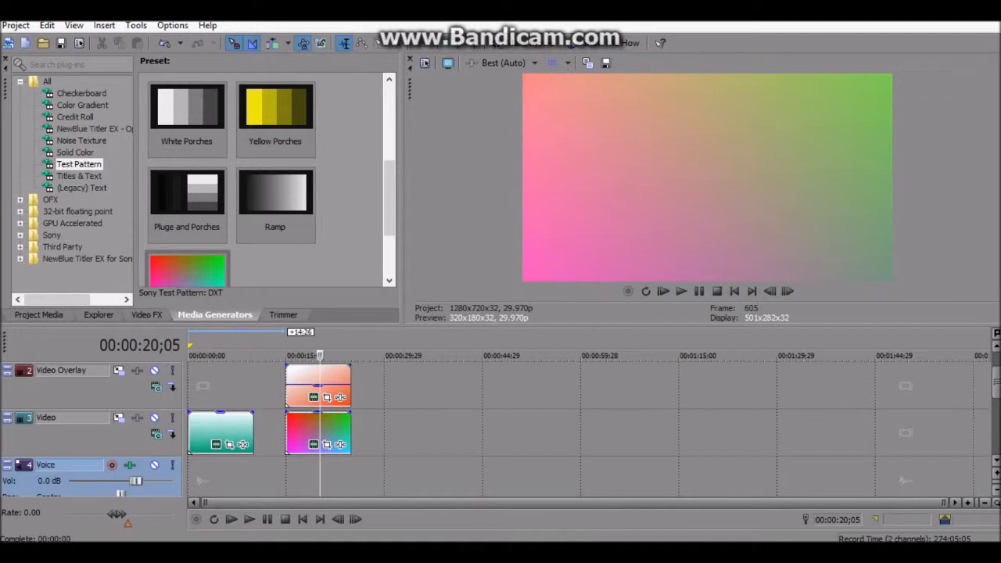
drag(318, 385, 287, 404)
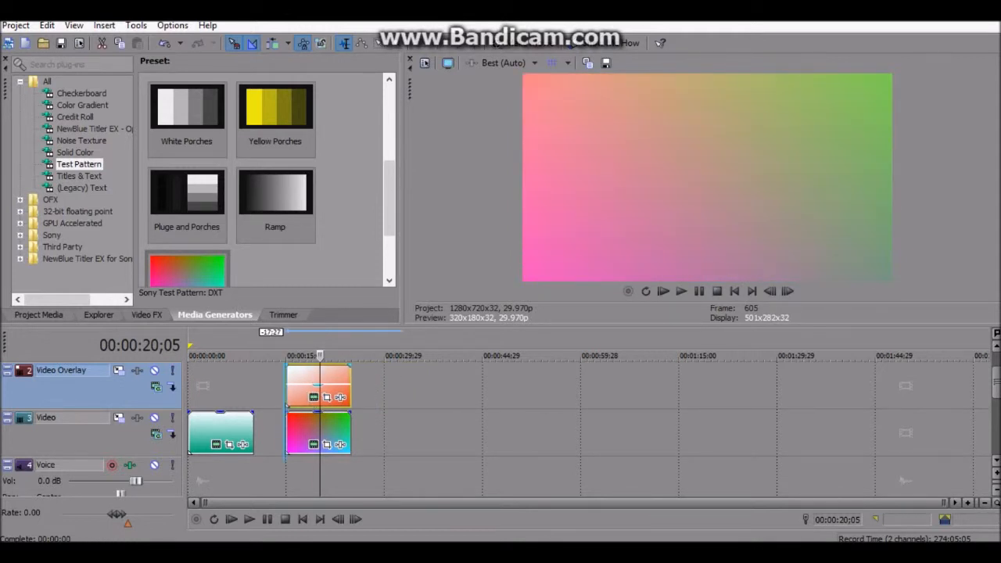
click(315, 474)
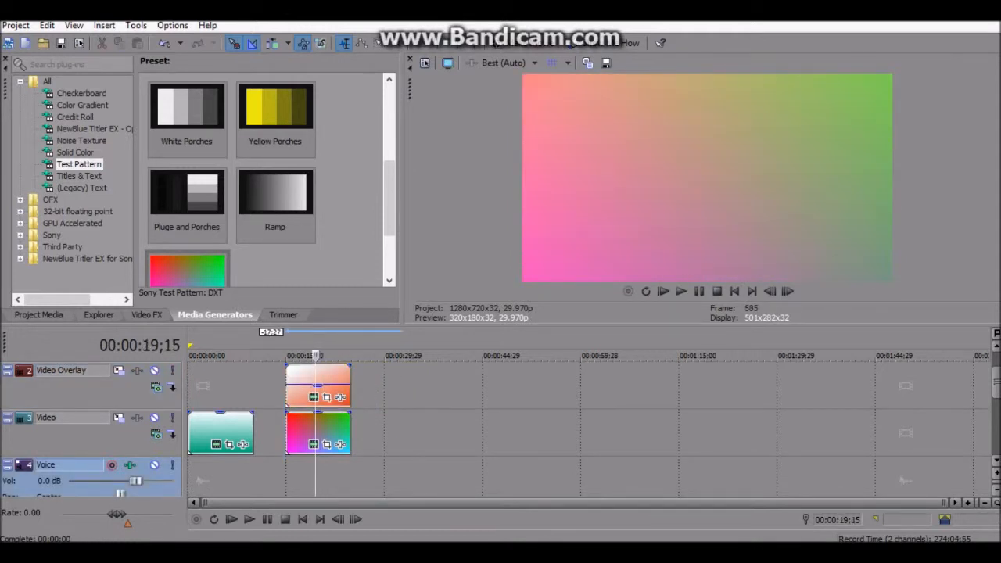
Look through the Titles & Text presets down to the end of the list and select the FueL(M1) preset
click(79, 175)
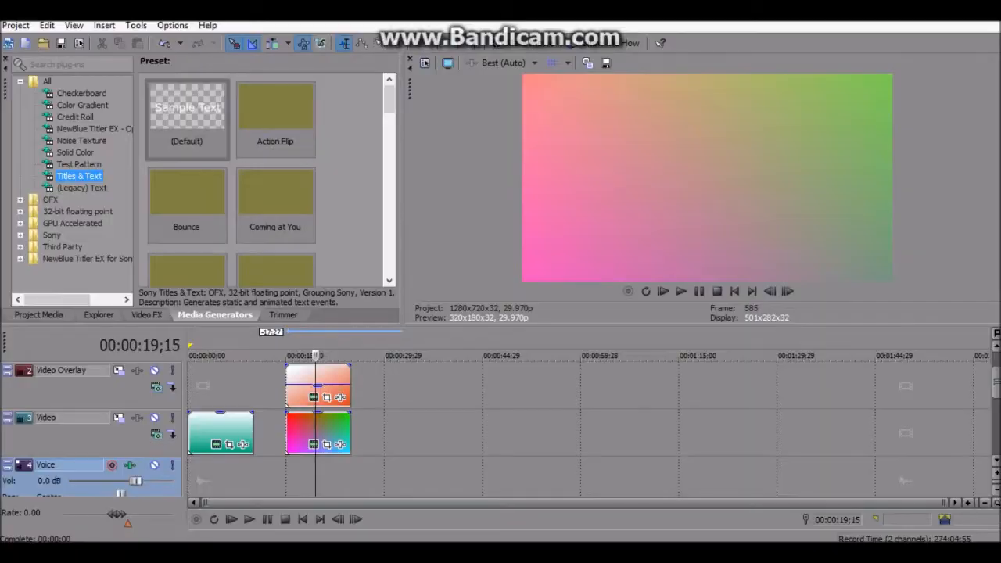
scroll(270, 180, down, 5)
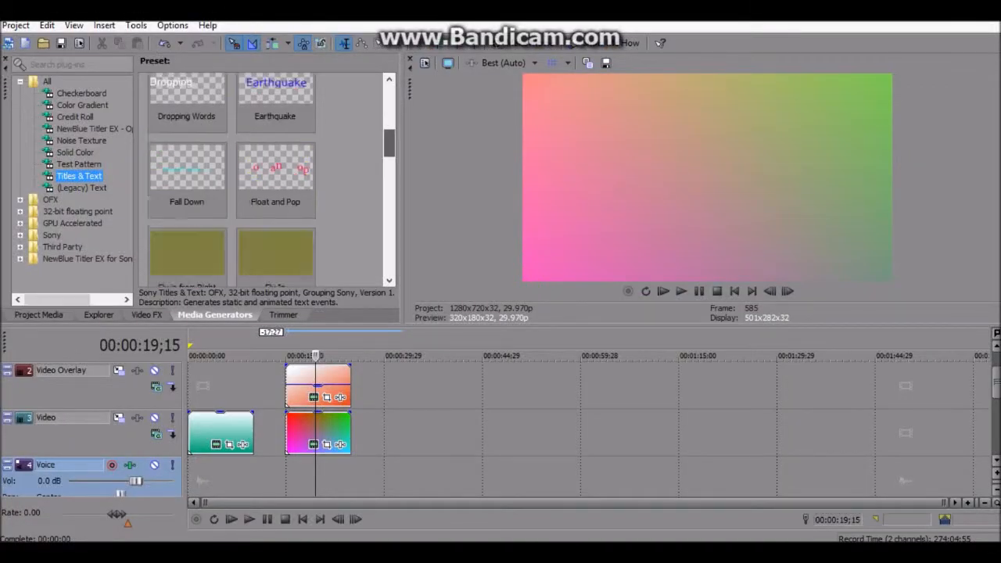
scroll(269, 180, up, 5)
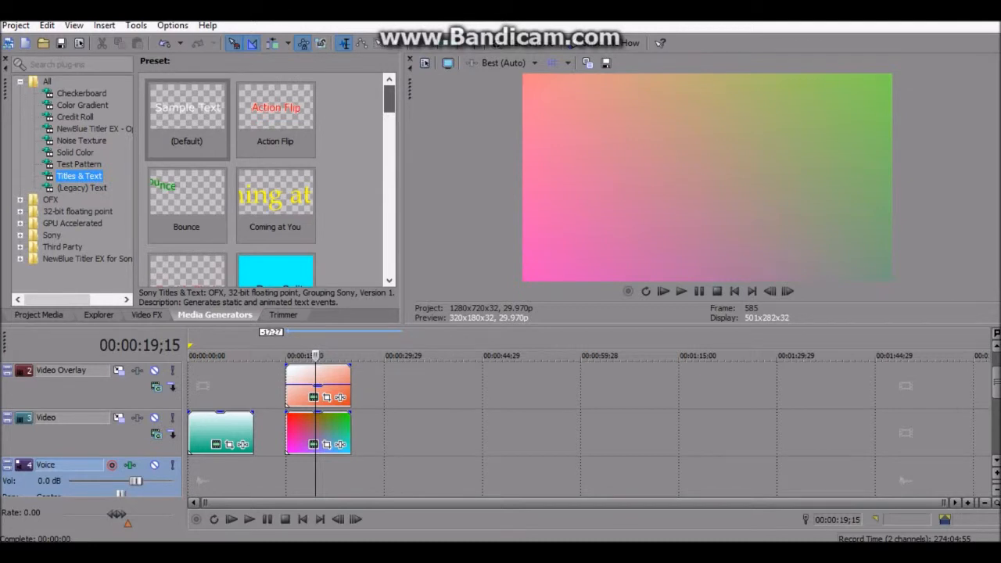
scroll(266, 179, down, 2)
scroll(270, 180, down, 15)
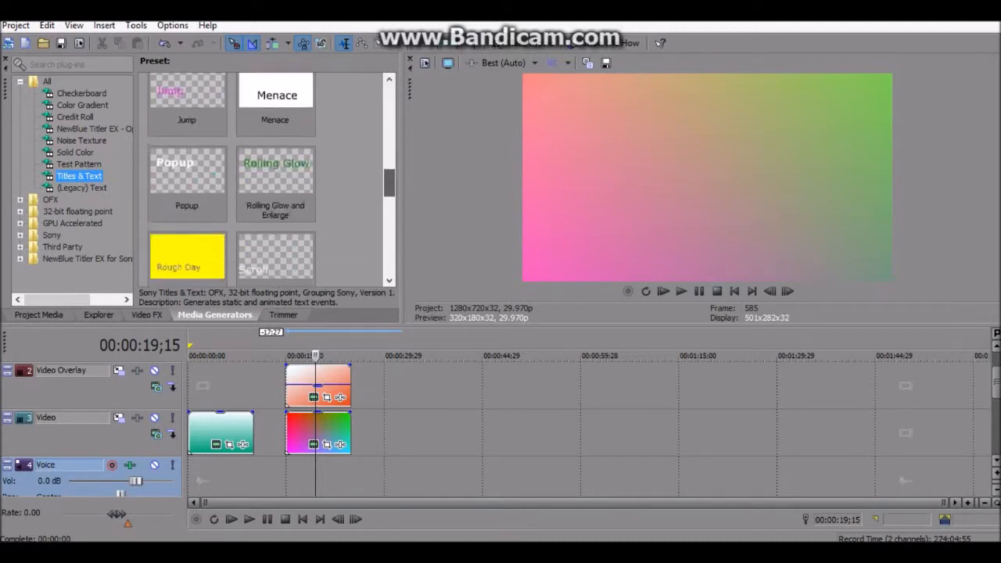
drag(389, 255, 388, 261)
click(187, 199)
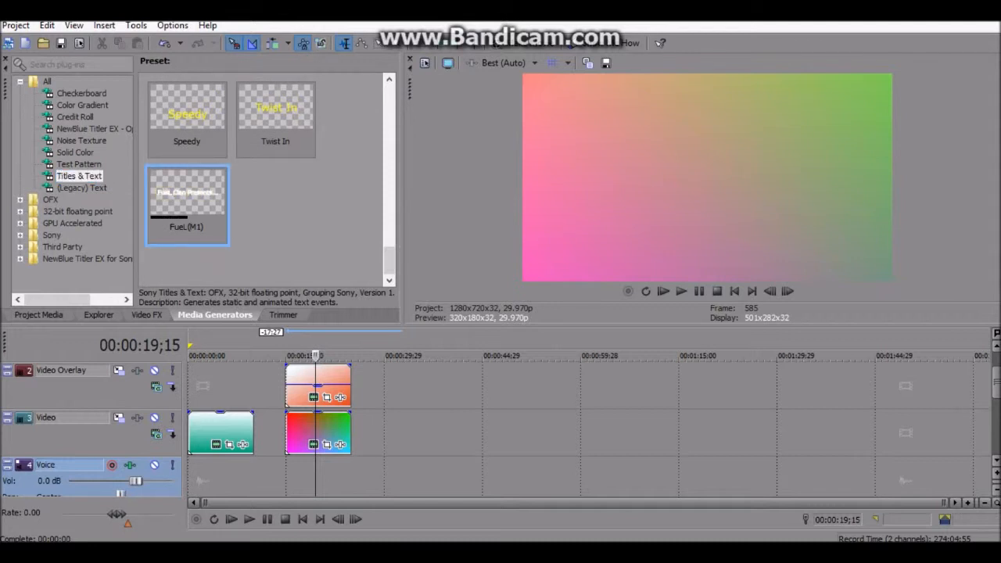
Look back through the Titles & Text presets up to the start, select the (Default) preset, and view the Text track
drag(389, 260, 389, 193)
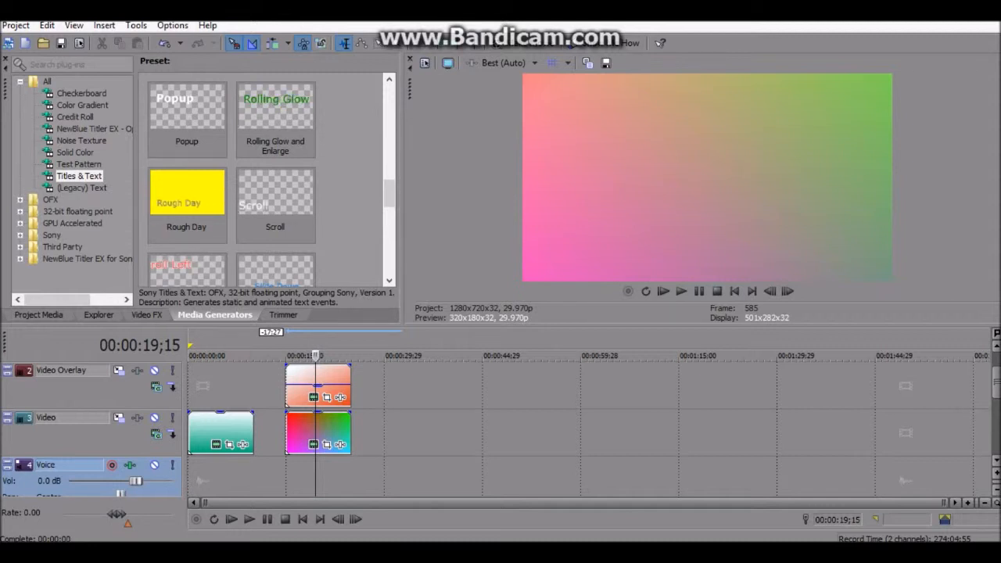
drag(388, 193, 389, 166)
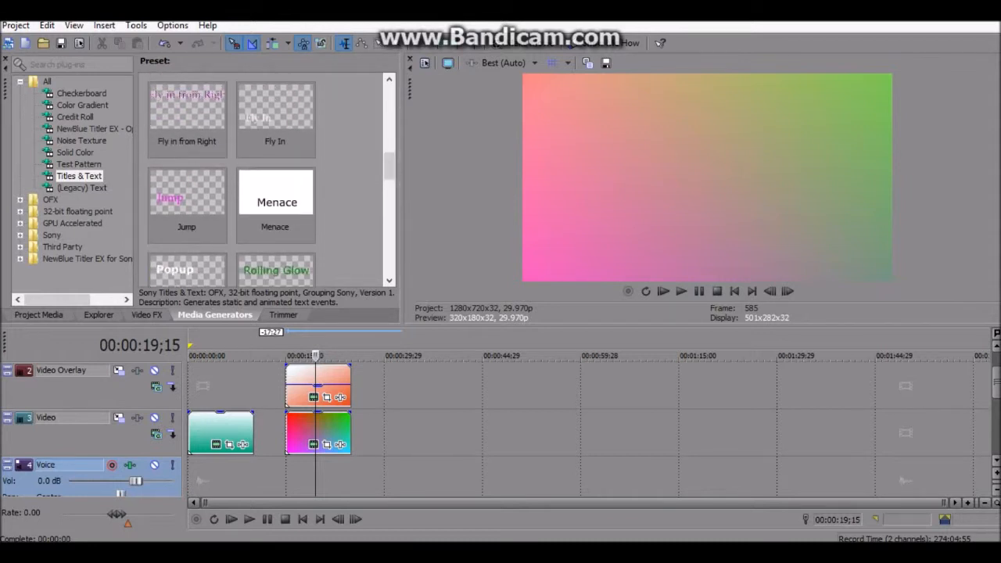
drag(388, 165, 388, 139)
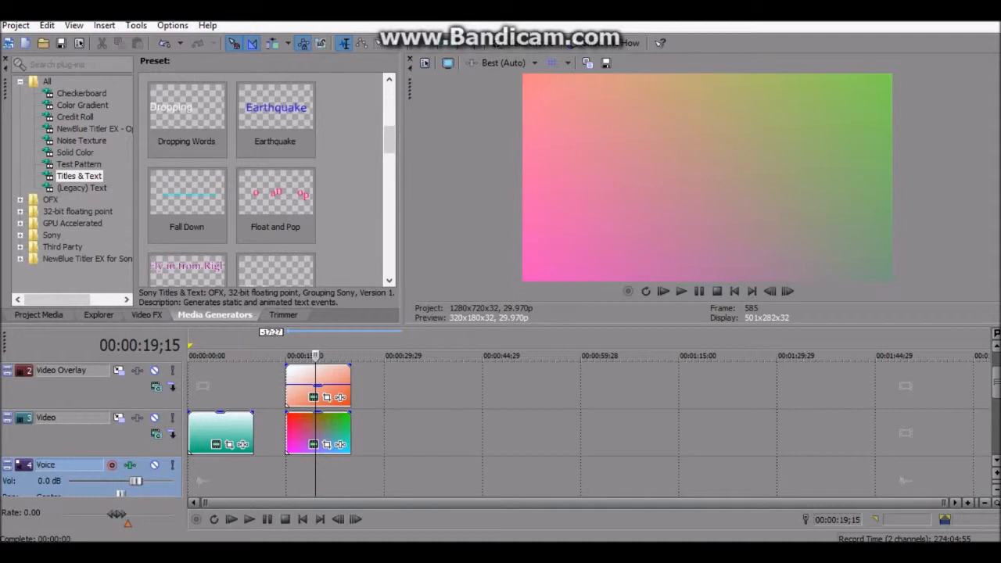
drag(389, 139, 388, 98)
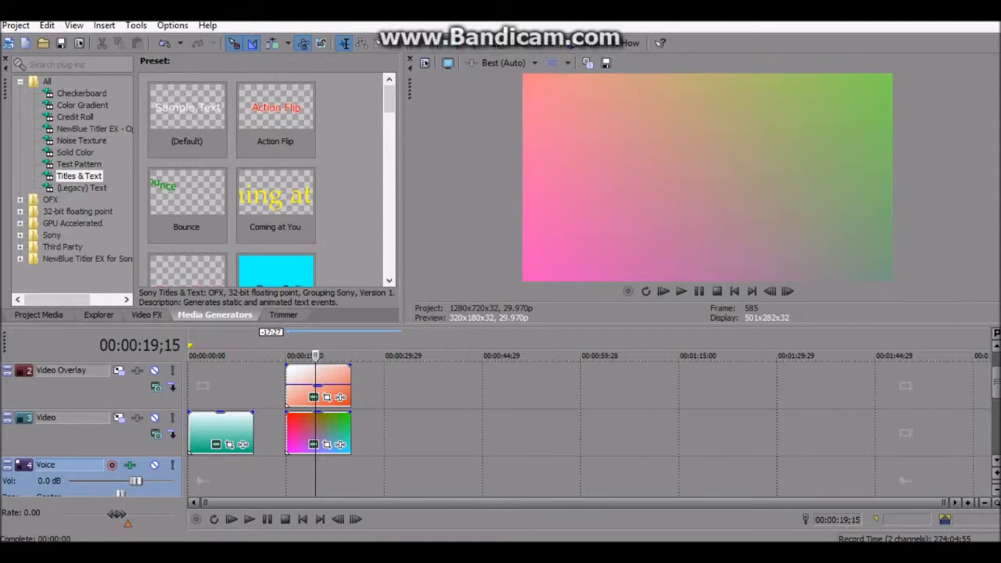
click(186, 119)
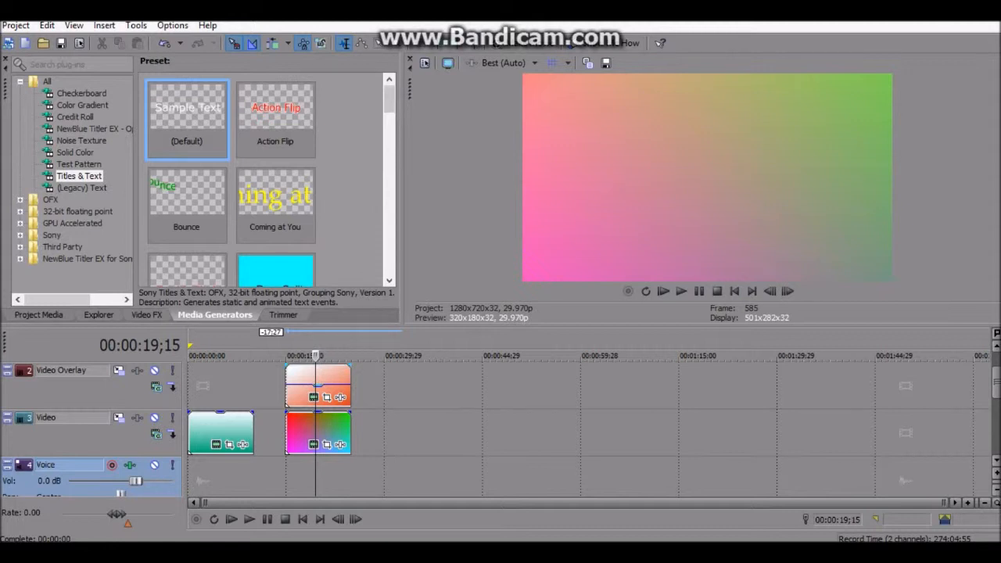
mouse_move(389, 99)
mouse_down()
mouse_move(388, 183)
mouse_move(389, 112)
mouse_up()
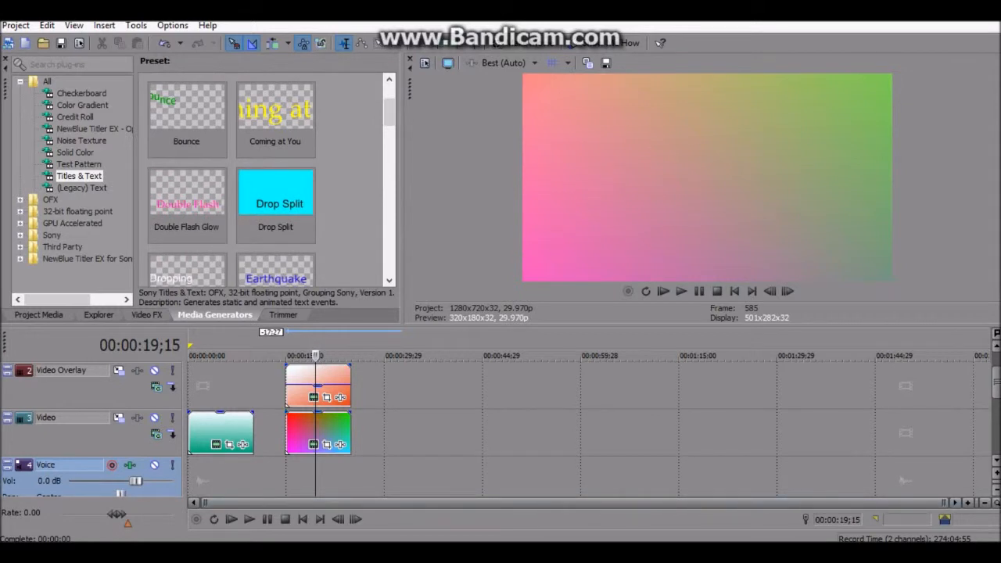
drag(995, 383, 995, 371)
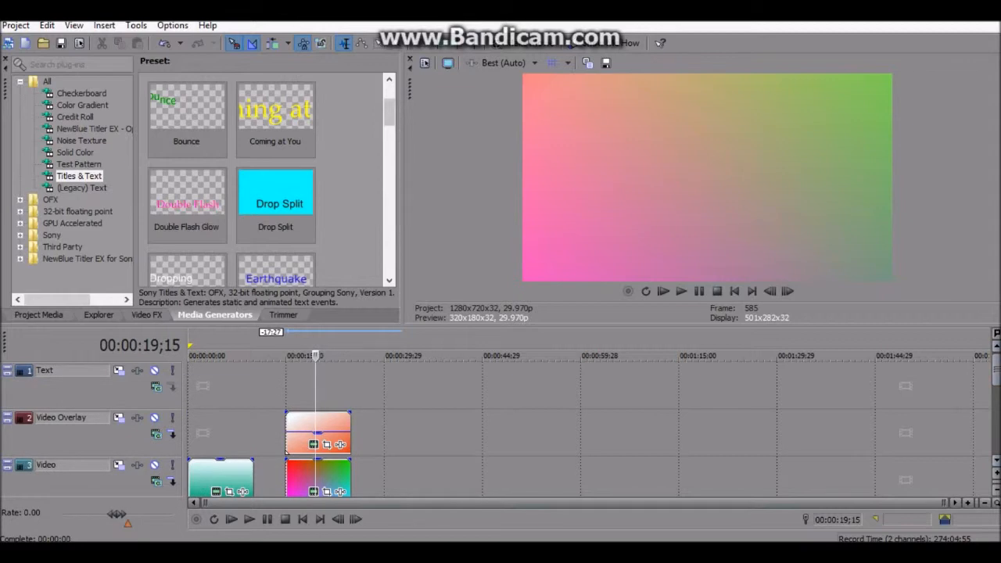
View the project file commands and show the Trimmer
click(16, 25)
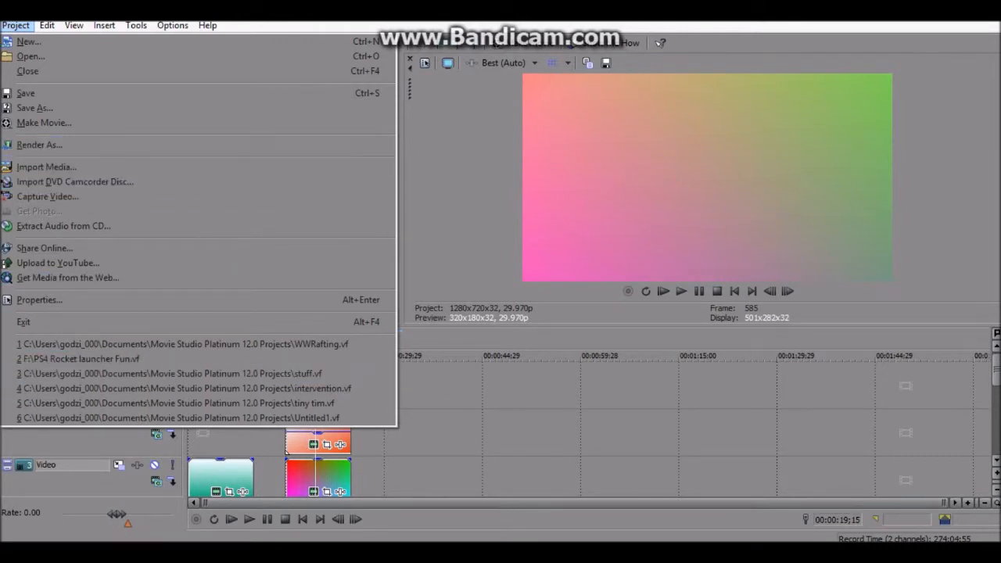
key(Escape)
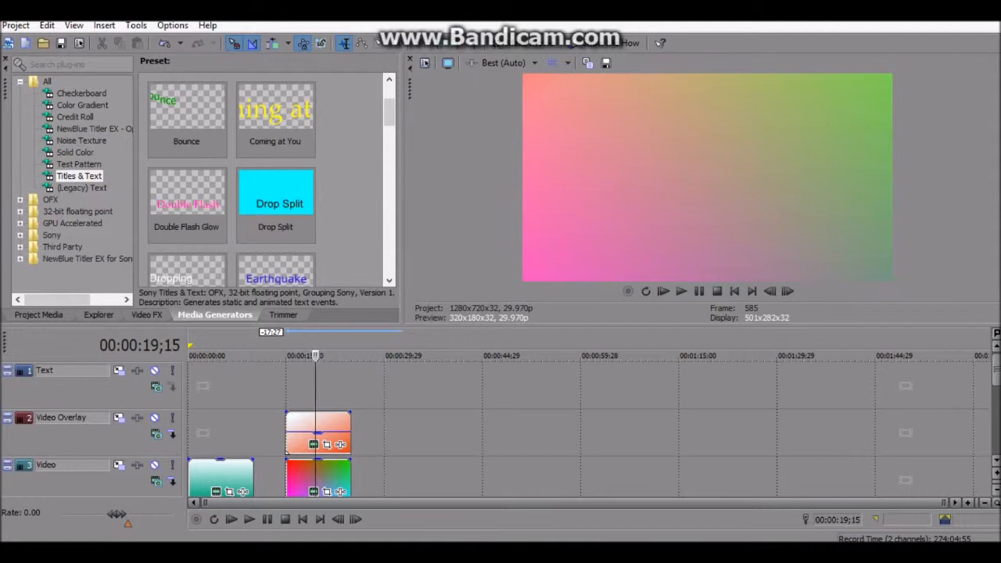
key(alt+2)
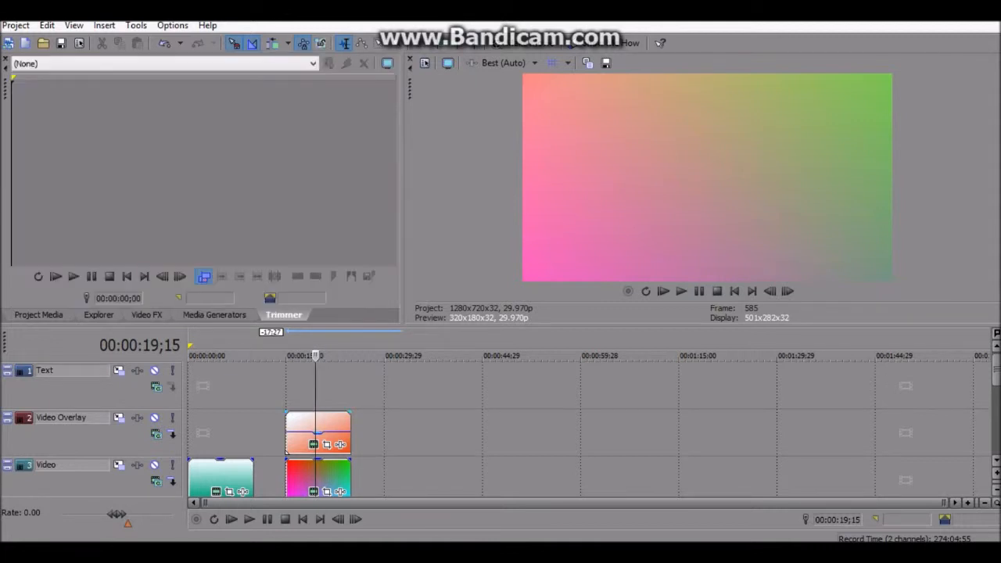
Trim both ends of the red gradient event on the Video Overlay track so it spans about 16 to 22 seconds
click(339, 426)
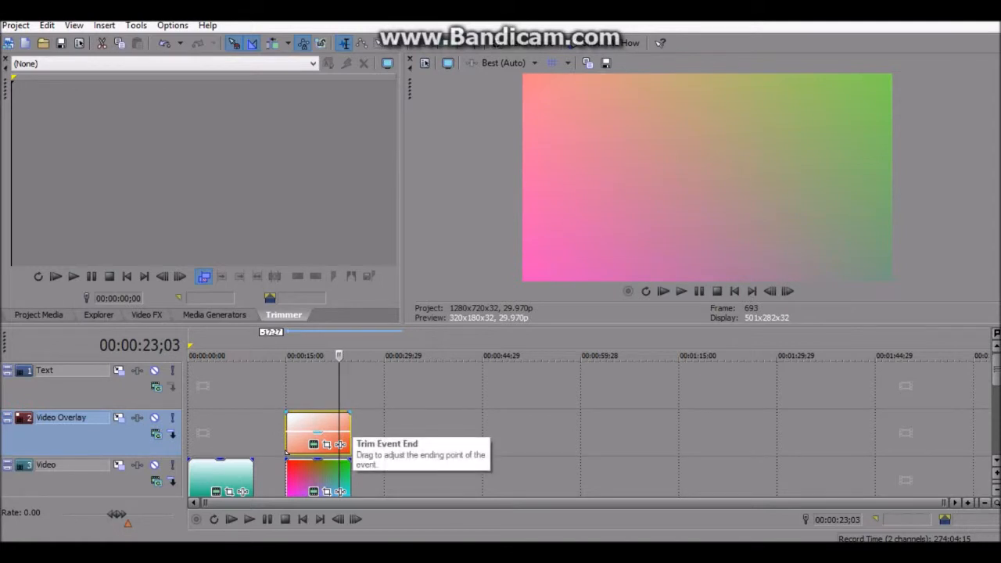
drag(350, 426, 295, 430)
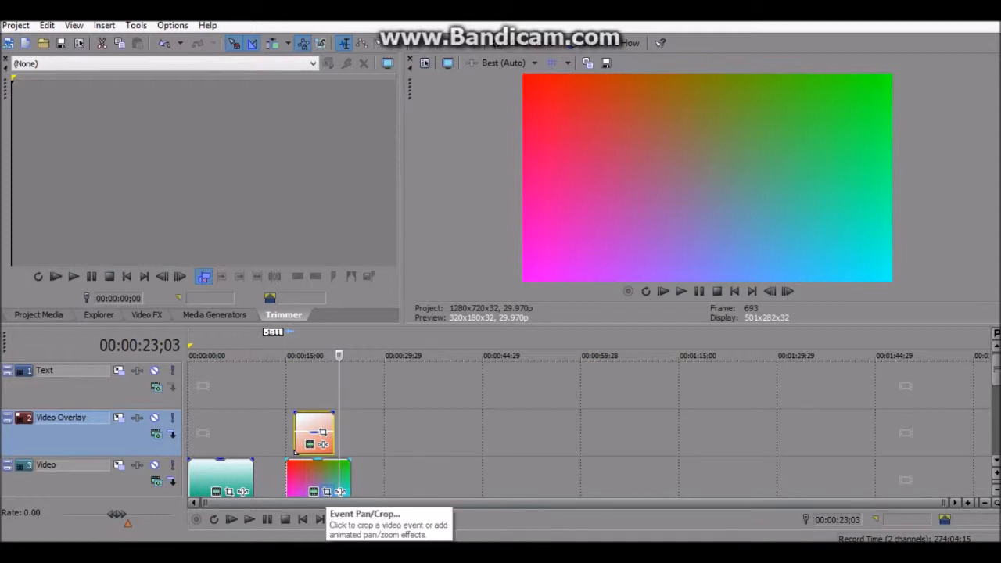
Open the pan/crop settings of the test pattern event and undo a trial reduction of its crop frame
click(340, 491)
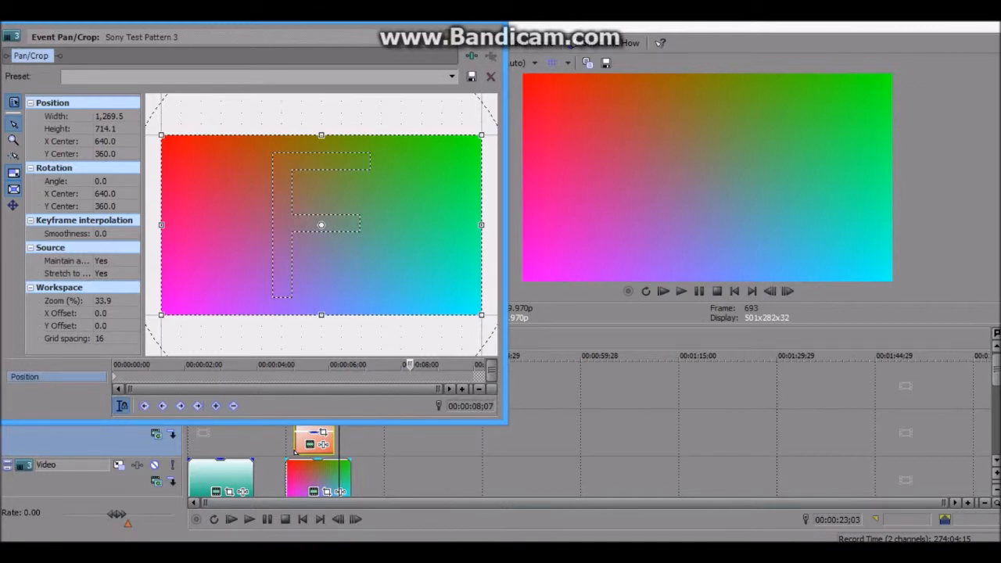
mouse_move(482, 134)
mouse_down()
mouse_move(413, 173)
mouse_move(610, 62)
mouse_move(420, 168)
mouse_move(543, 99)
mouse_move(447, 154)
mouse_up()
mouse_move(321, 134)
mouse_down()
mouse_move(321, 122)
mouse_move(321, 168)
mouse_move(322, 112)
mouse_move(321, 149)
mouse_up()
key(ctrl+z)
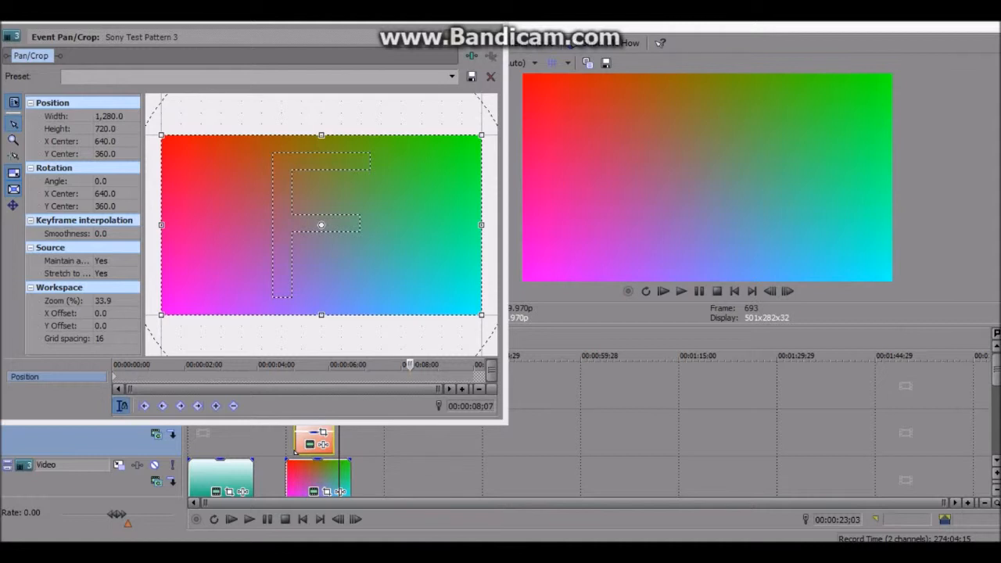
At 00:00:08;07, flatten the crop frame, rotate it about 15.6° and shrink it through its center to about -134.7 by -53.4
drag(320, 134, 320, 161)
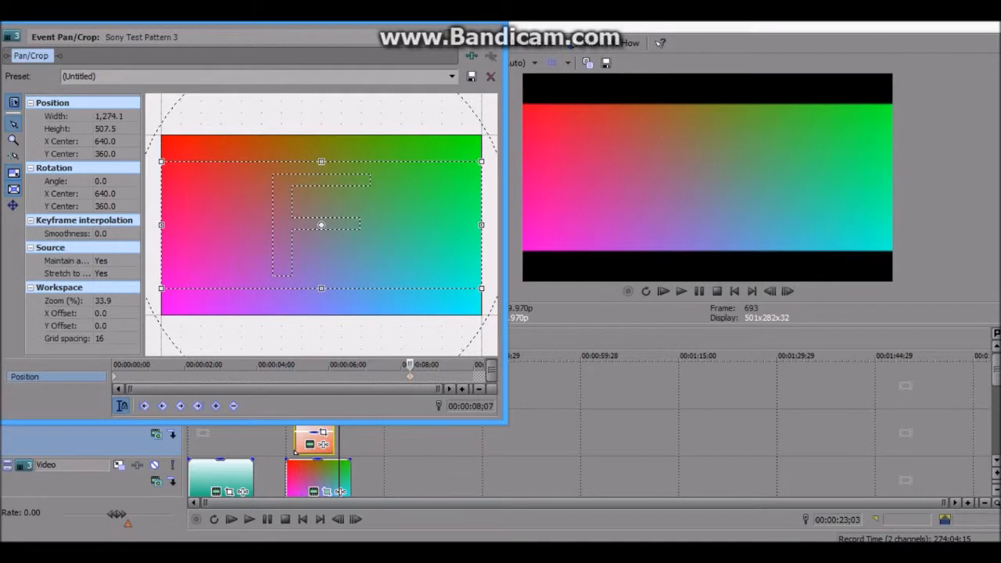
mouse_move(481, 224)
mouse_down()
mouse_move(343, 224)
mouse_move(480, 225)
mouse_up()
drag(491, 223, 485, 270)
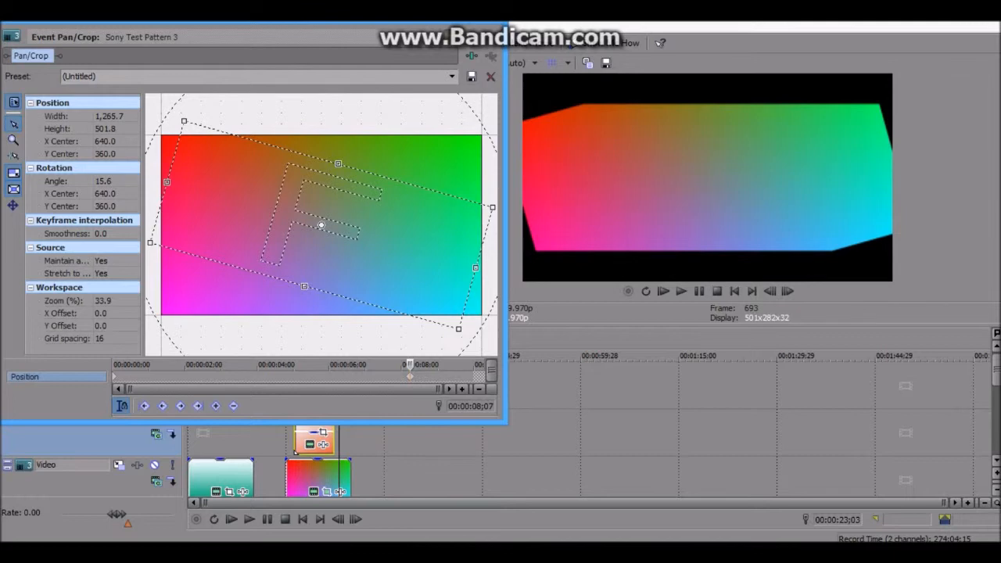
drag(493, 207, 321, 225)
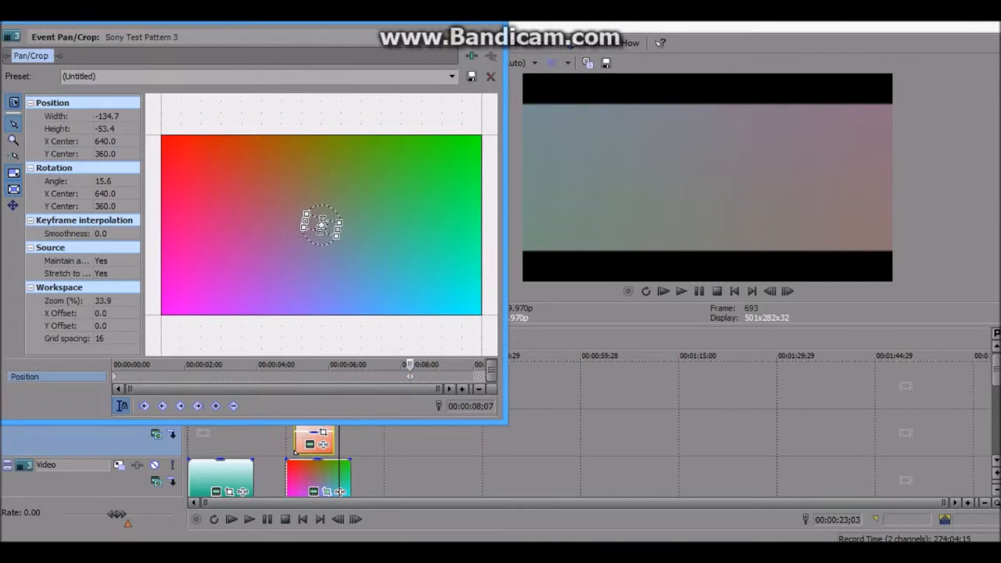
Add position keyframes to the test pattern's pan/crop animation at 00:00:00;23 and 00:00:03;23
click(140, 365)
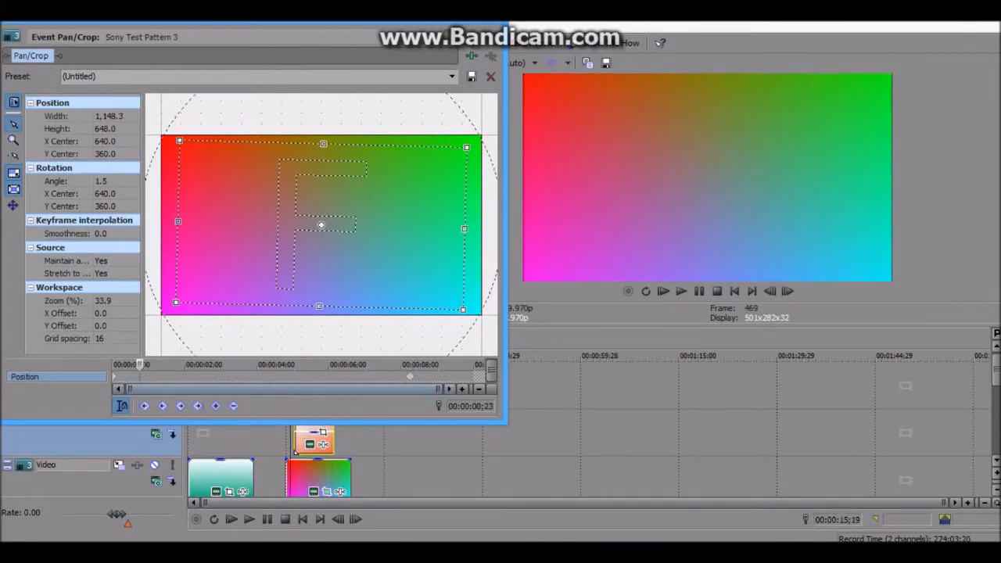
click(216, 406)
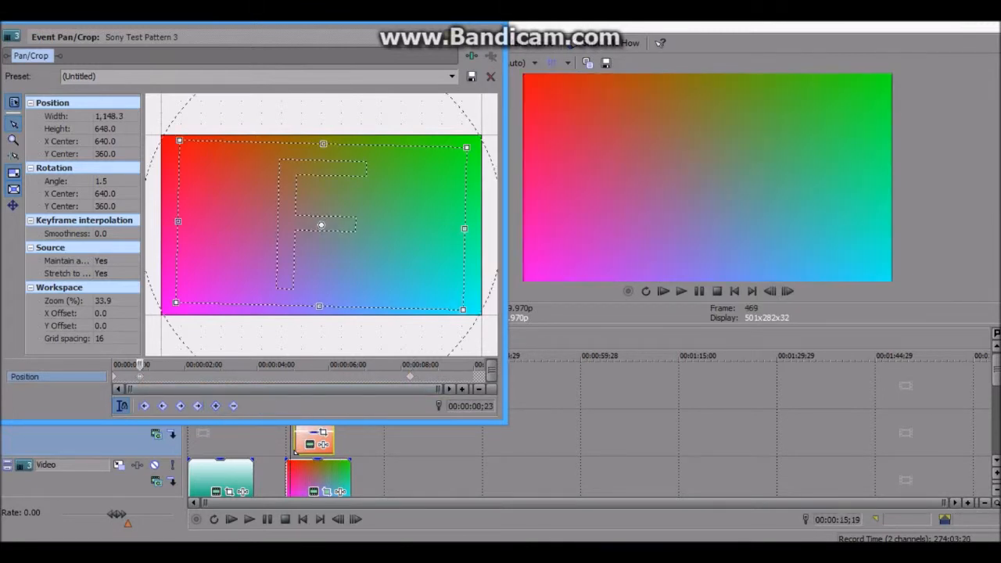
click(247, 365)
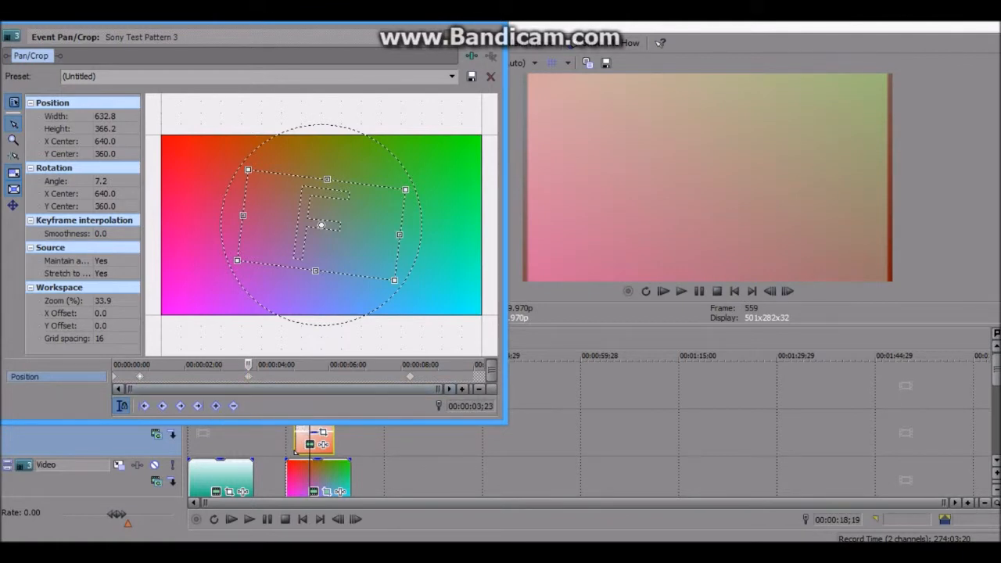
Shrink the crop frame slightly at both middle keyframes, the second to about 514 by 297.4, and close the pan/crop settings
click(140, 376)
drag(463, 309, 456, 305)
click(248, 376)
drag(394, 280, 382, 271)
click(140, 376)
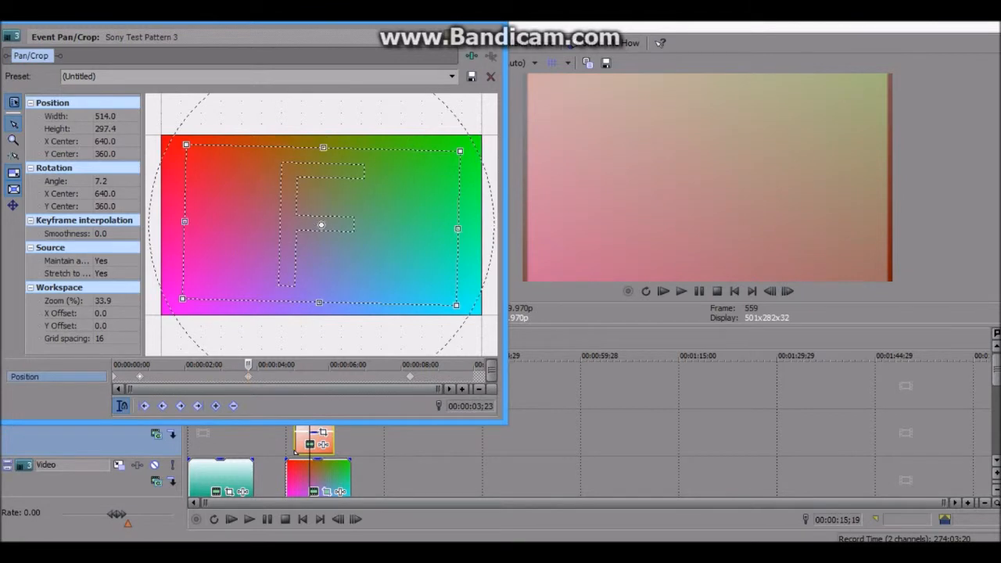
drag(140, 364, 247, 364)
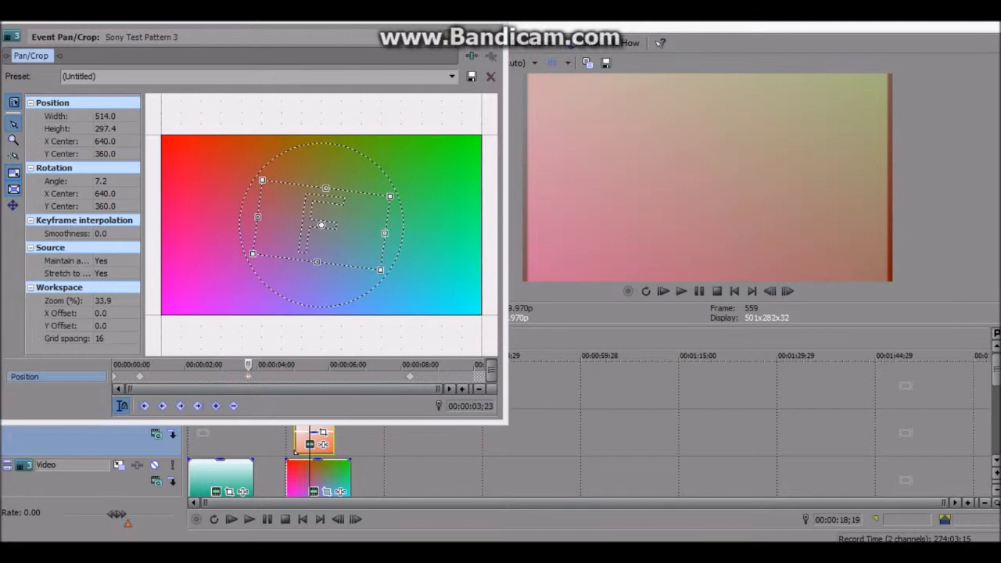
drag(253, 423, 254, 473)
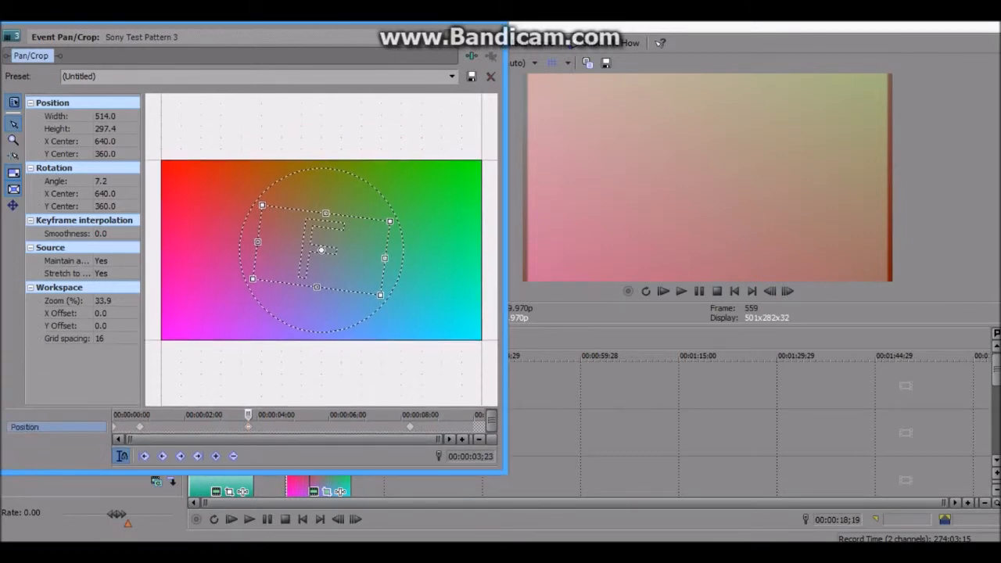
drag(258, 15, 261, 80)
click(490, 77)
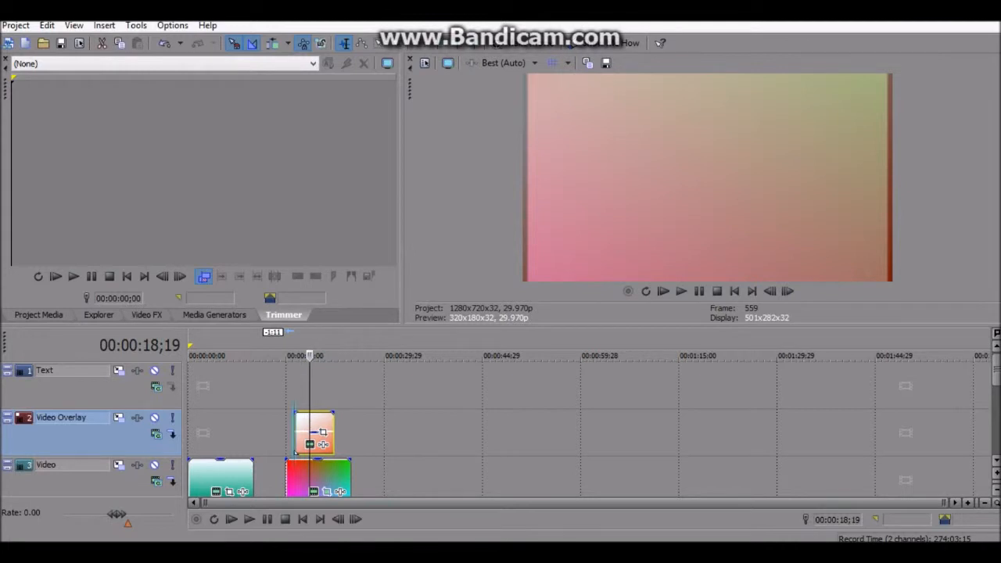
Play the timeline from 00:00:14;26 to preview the animated crop under the overlay, and pause at about 00:00:22
click(295, 387)
click(285, 387)
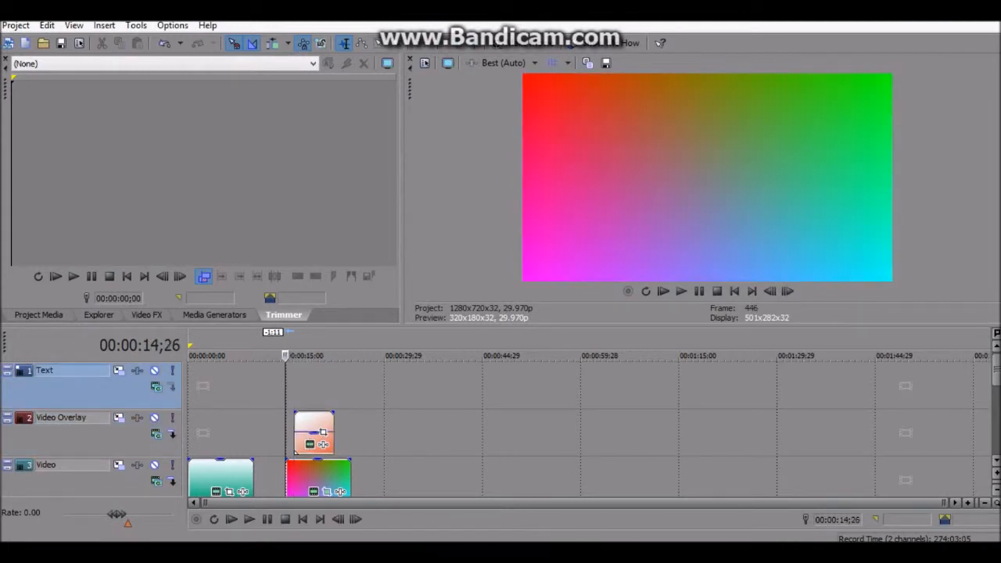
key(space)
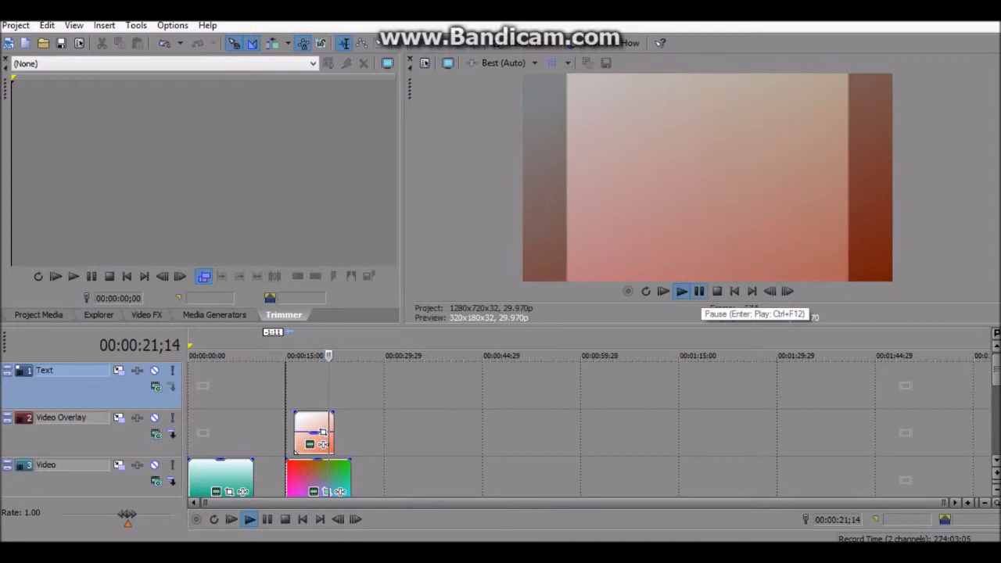
click(698, 290)
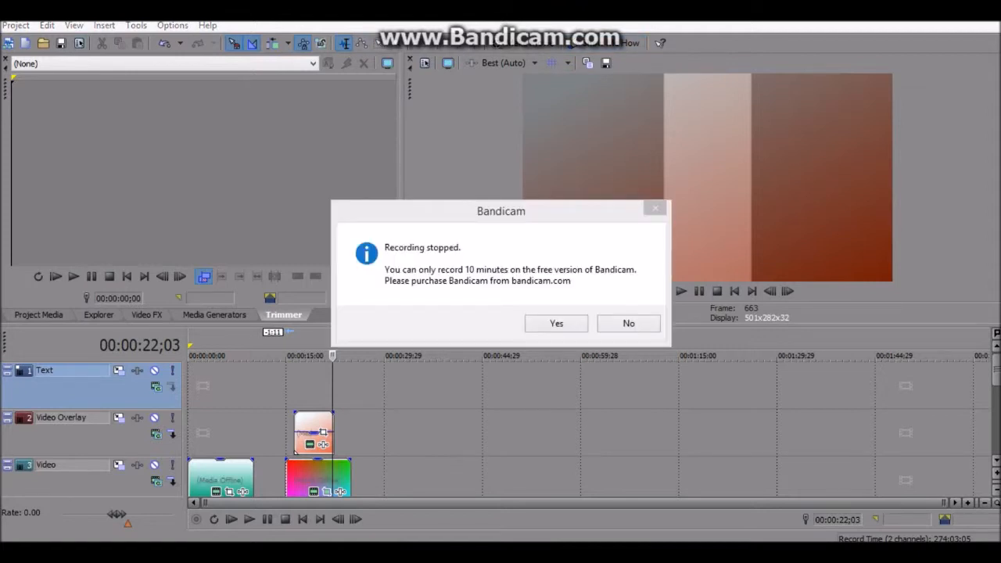
Dismiss the Bandicam recording notice and close its registration window
key(Return)
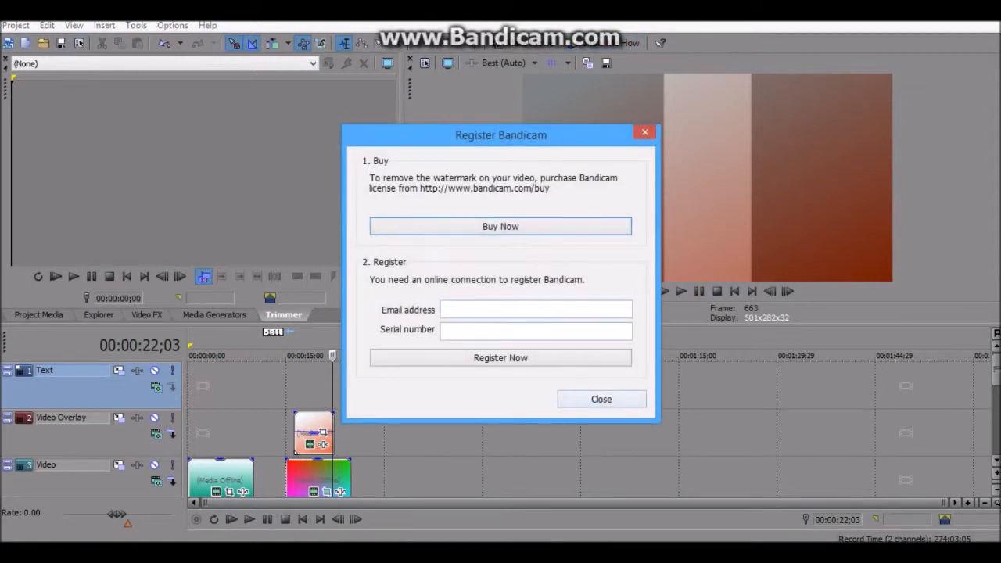
click(601, 399)
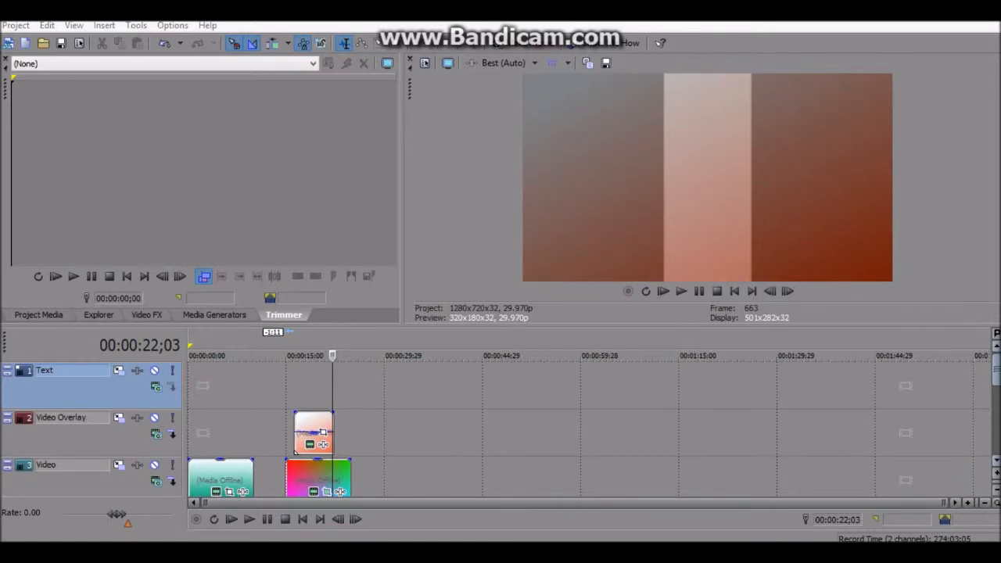
Set the test pattern event on the Video track to Disable resample in its properties
scroll(589, 428, down, 2)
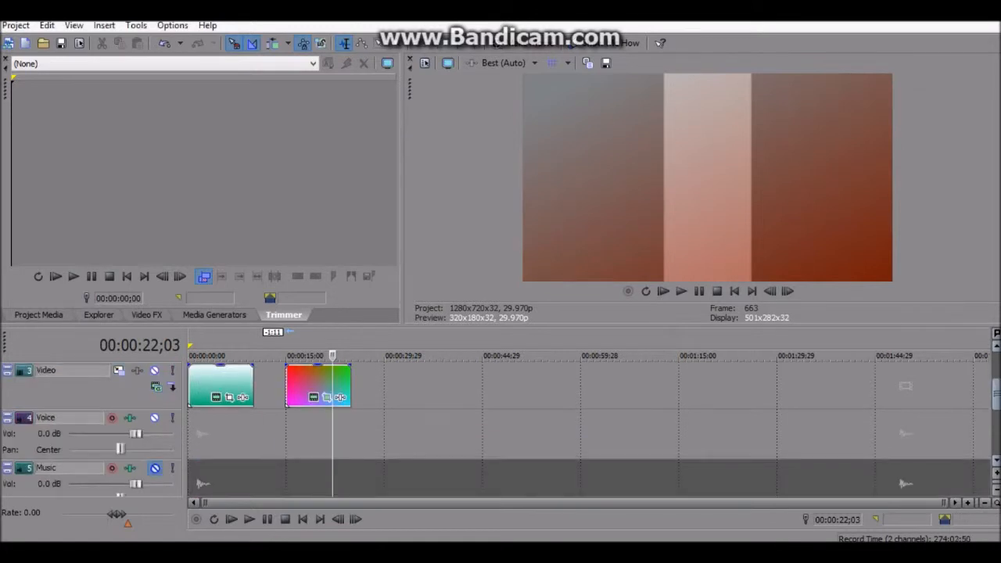
scroll(590, 428, up, 1)
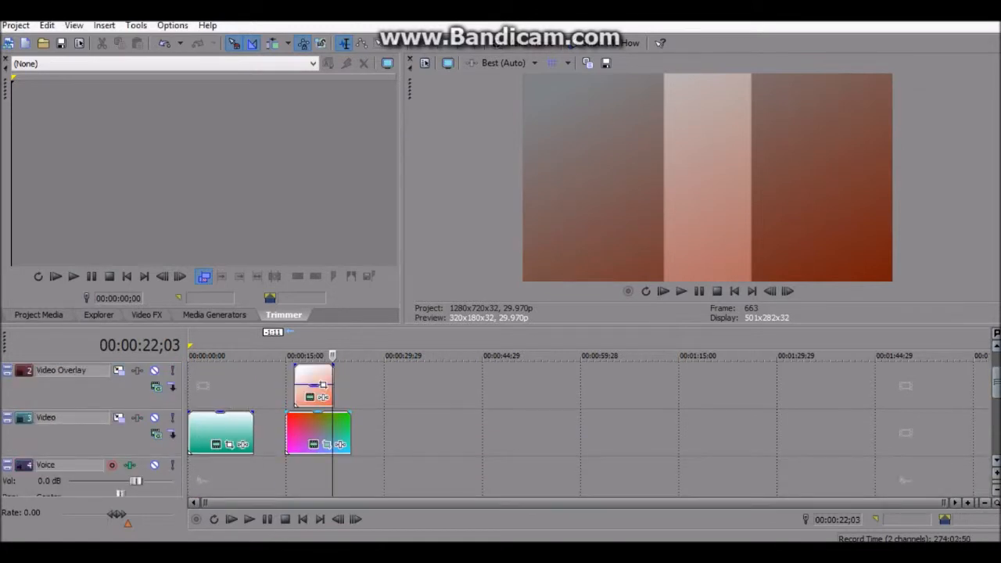
right_click(294, 429)
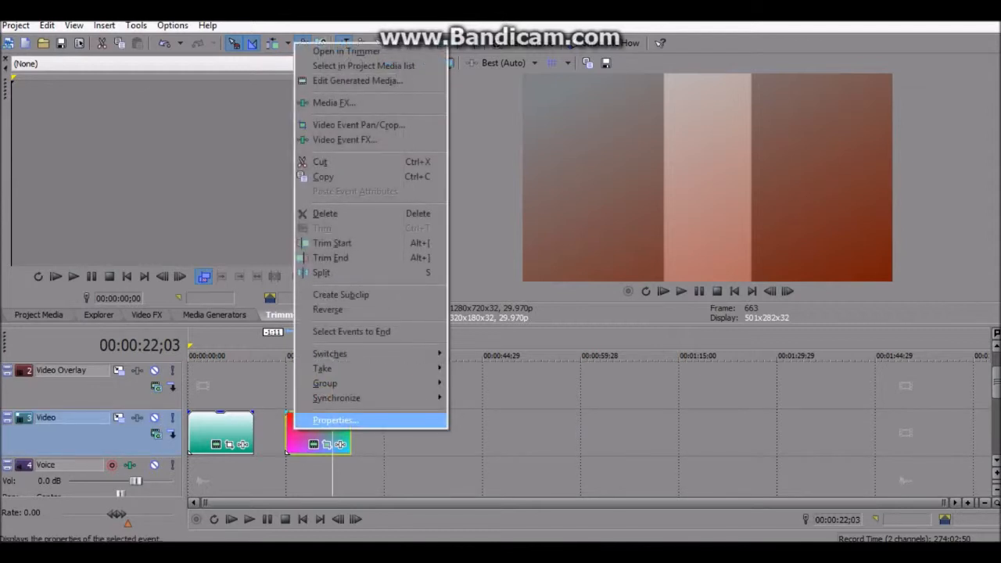
click(335, 419)
click(400, 252)
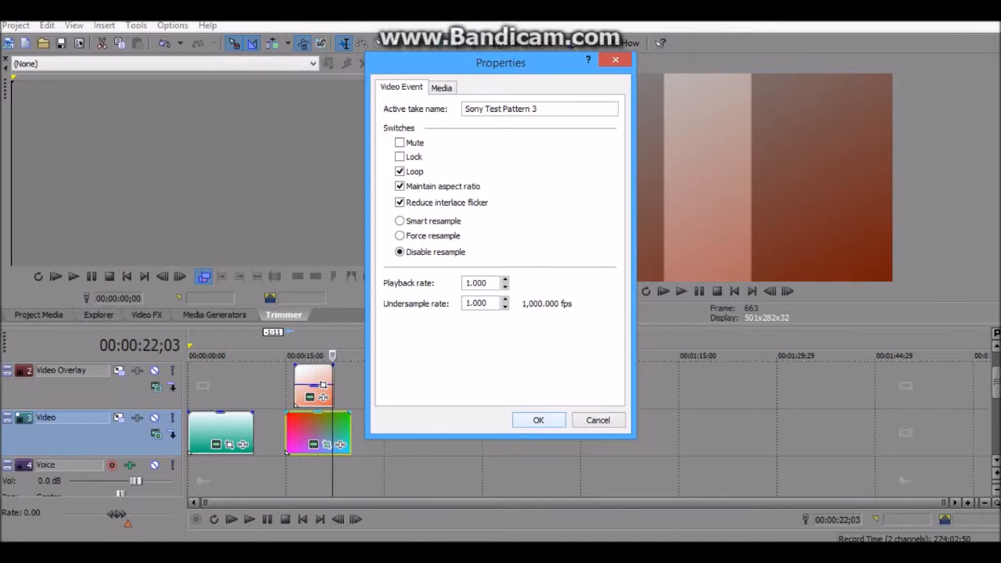
key(Return)
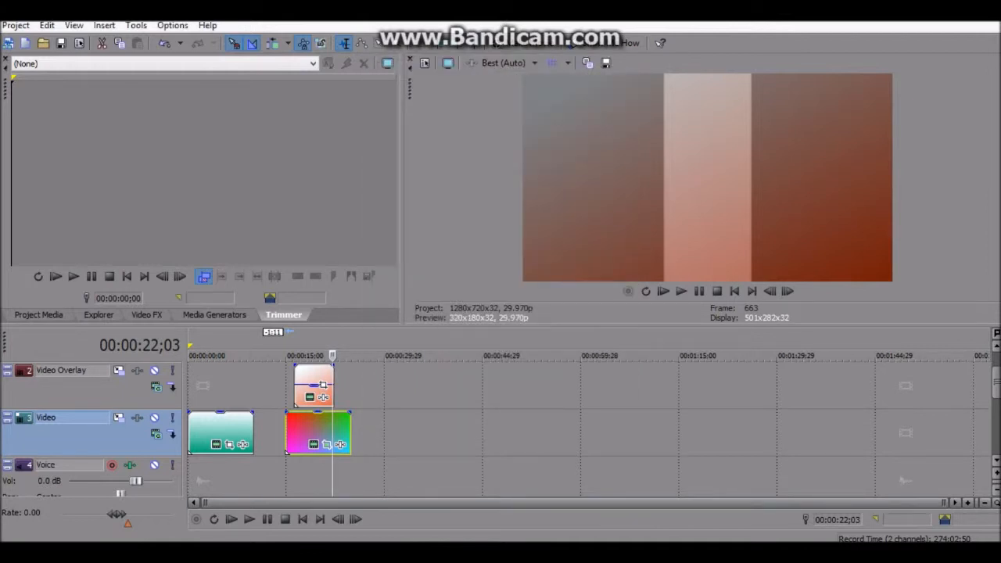
scroll(500, 422, up, 1)
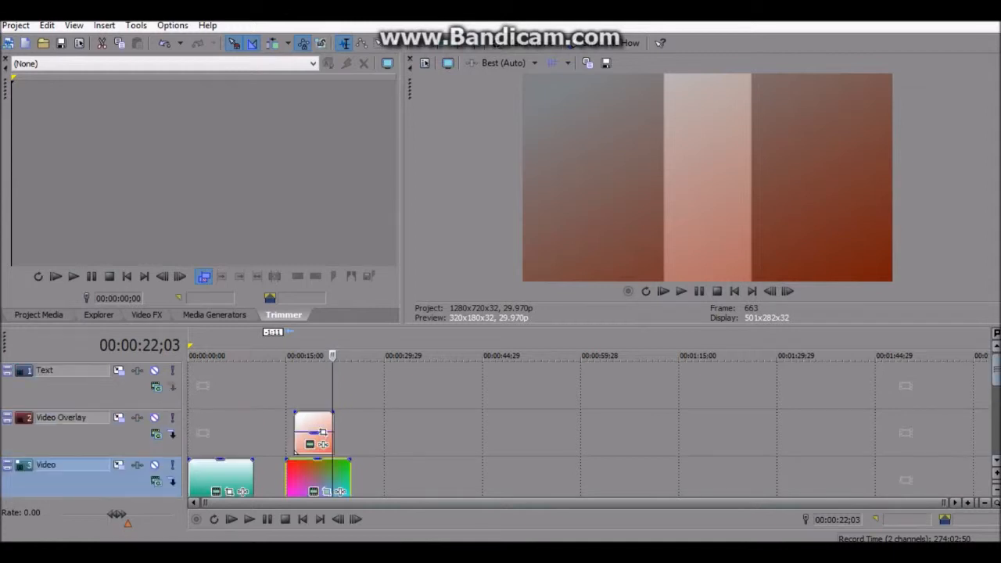
Look through the project media, file explorer, video effects, media generators and trimmer in turn
scroll(500, 422, down, 1)
scroll(500, 422, up, 1)
click(220, 386)
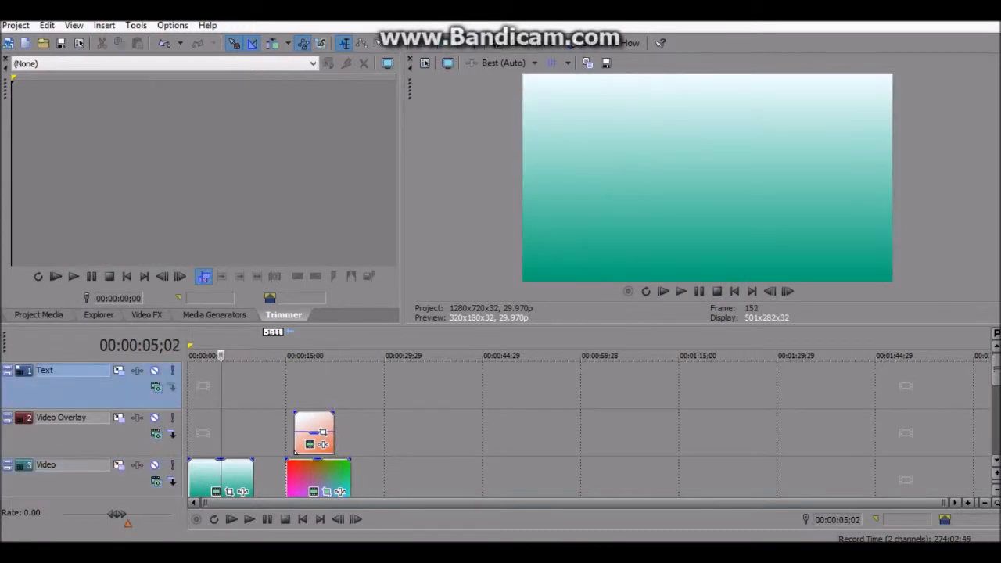
key(alt+5)
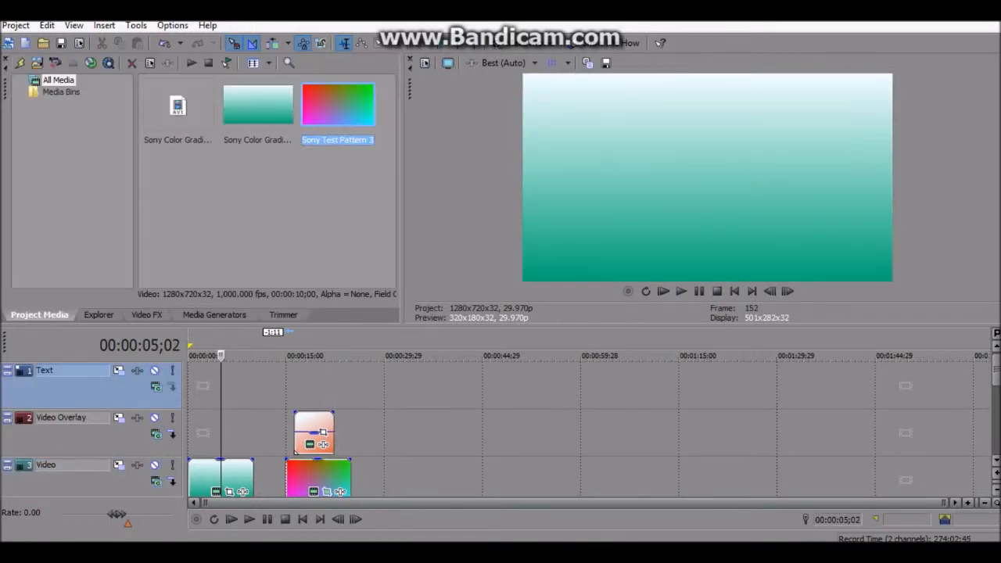
key(alt+1)
key(alt+8)
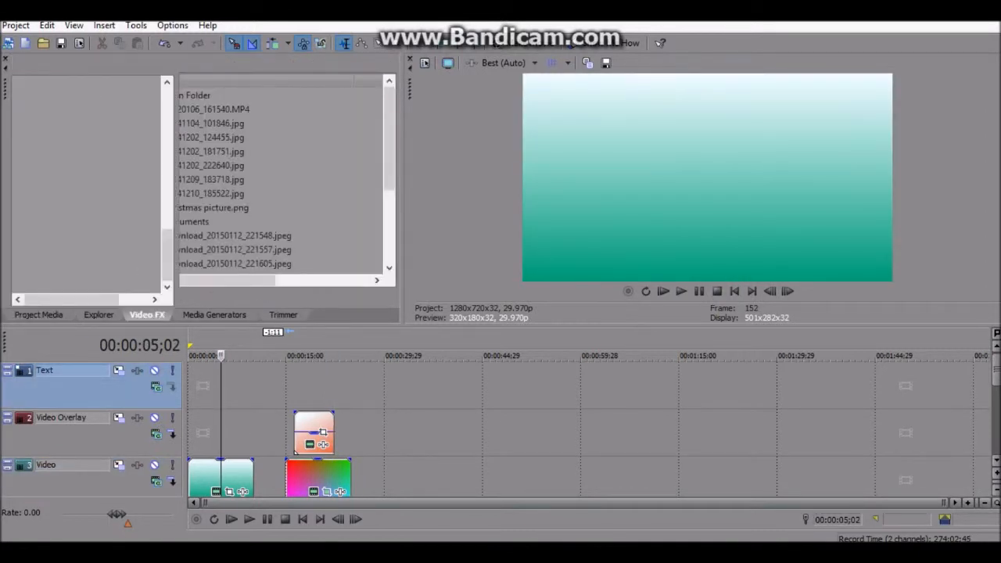
key(alt+9)
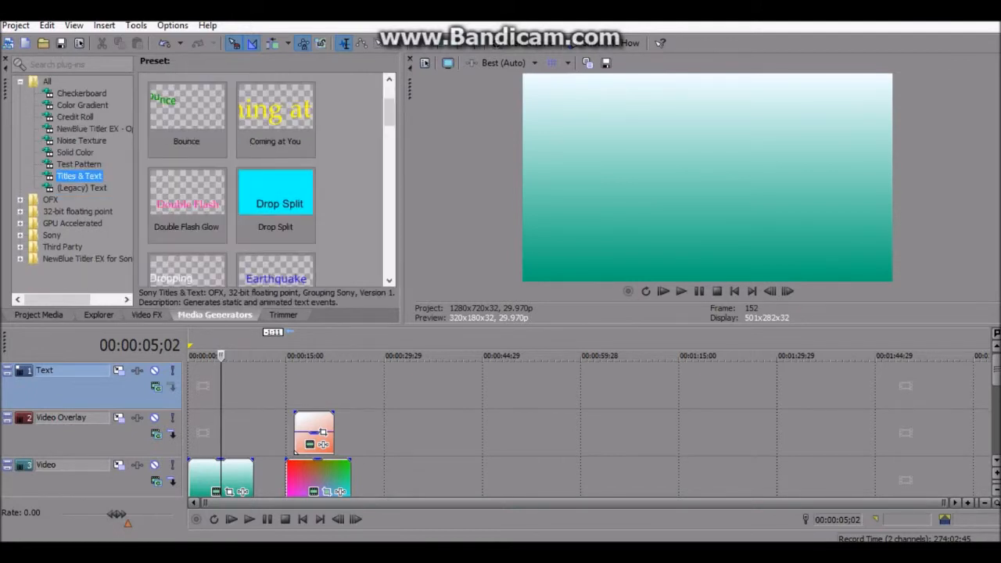
key(alt+2)
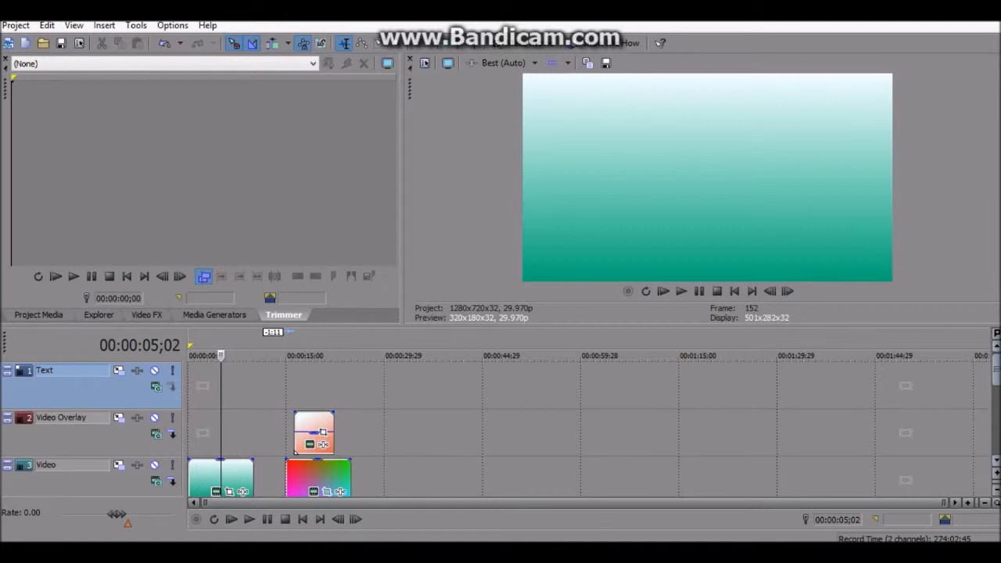
Line up the test pattern event and the overlay's red gradient event end to end after the green gradient on the Video track
scroll(316, 430, down, 1)
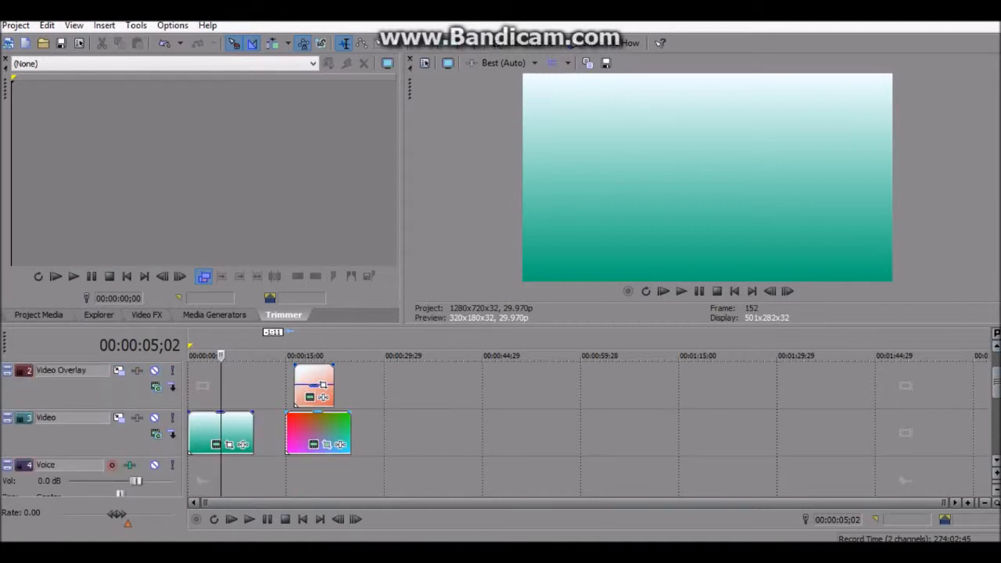
click(316, 428)
drag(317, 429, 286, 428)
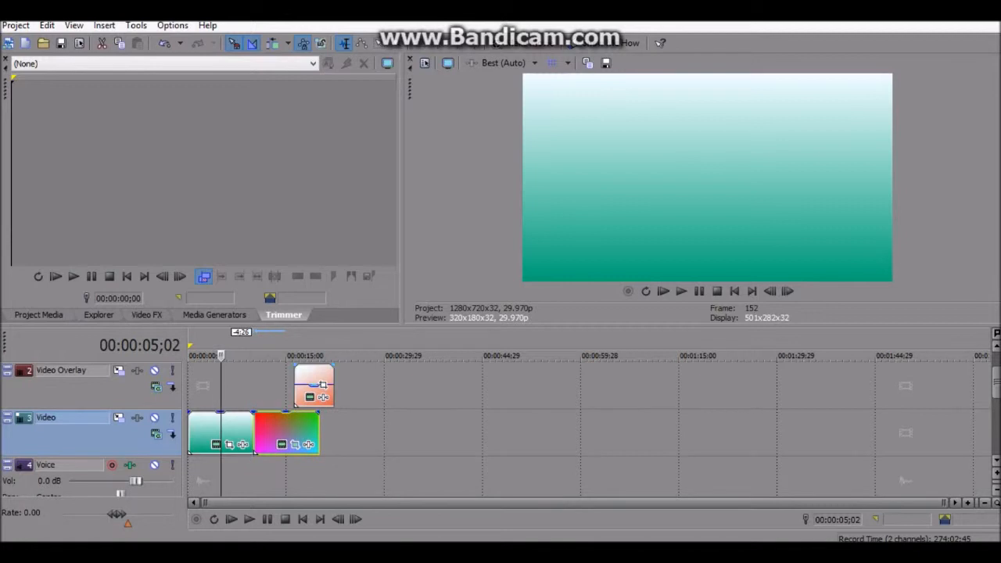
click(314, 385)
drag(314, 385, 339, 432)
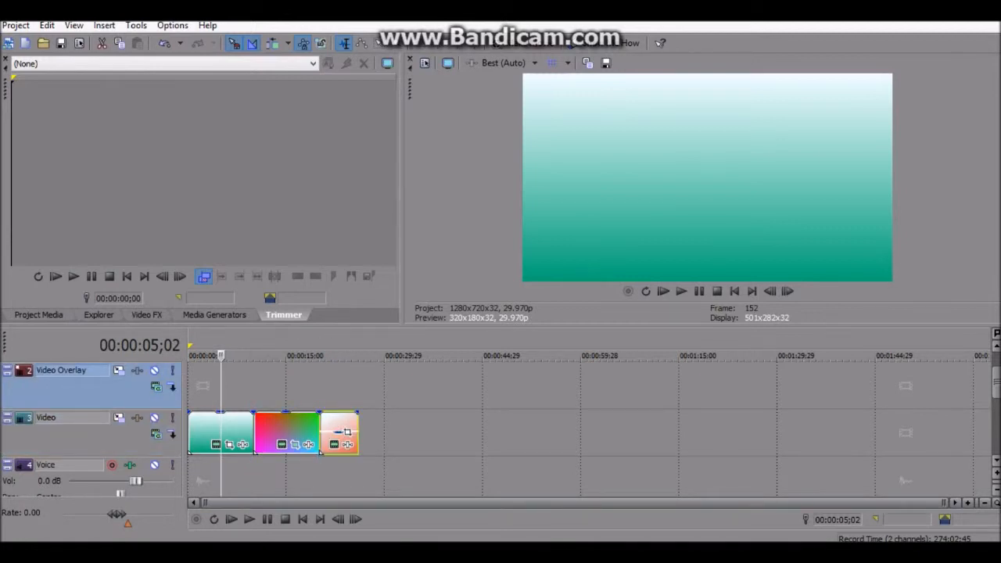
Overlap the start of the test pattern event with the end of the green gradient to make a 1:00 crossfade
click(258, 426)
drag(258, 425, 252, 427)
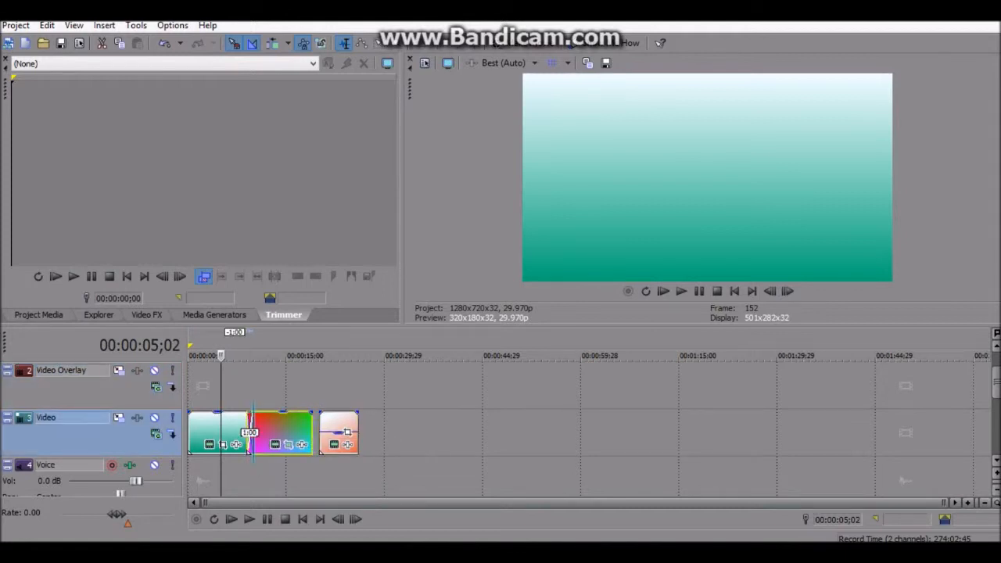
click(253, 473)
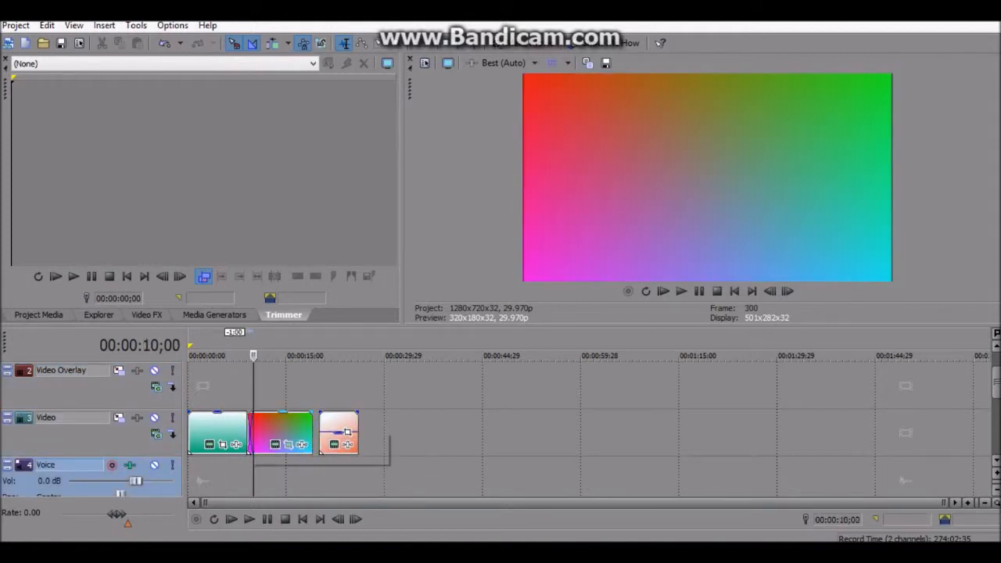
Play the crossfade between the green gradient and test pattern from 00:00:07;10, and pause at about 00:00:10;17
click(235, 434)
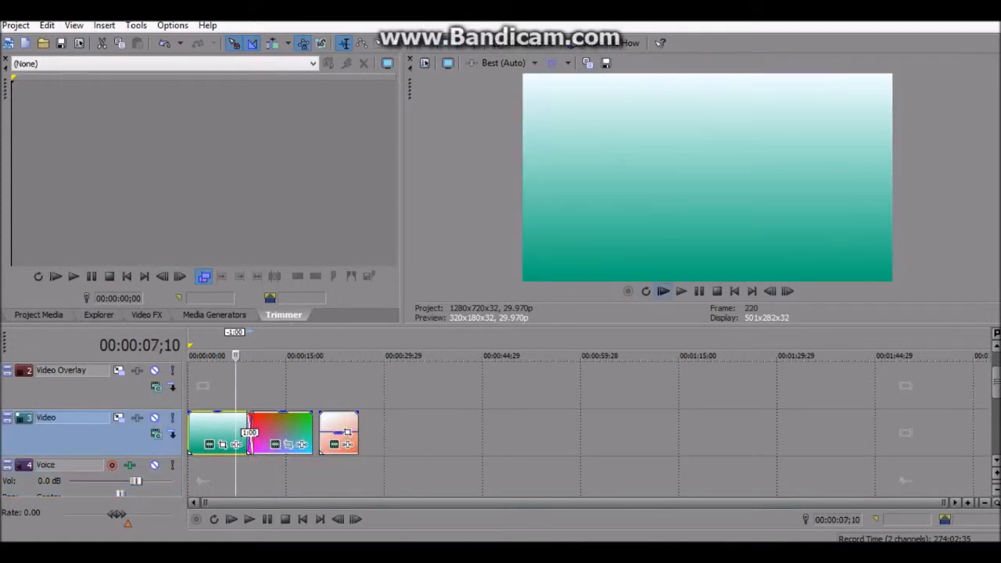
click(681, 291)
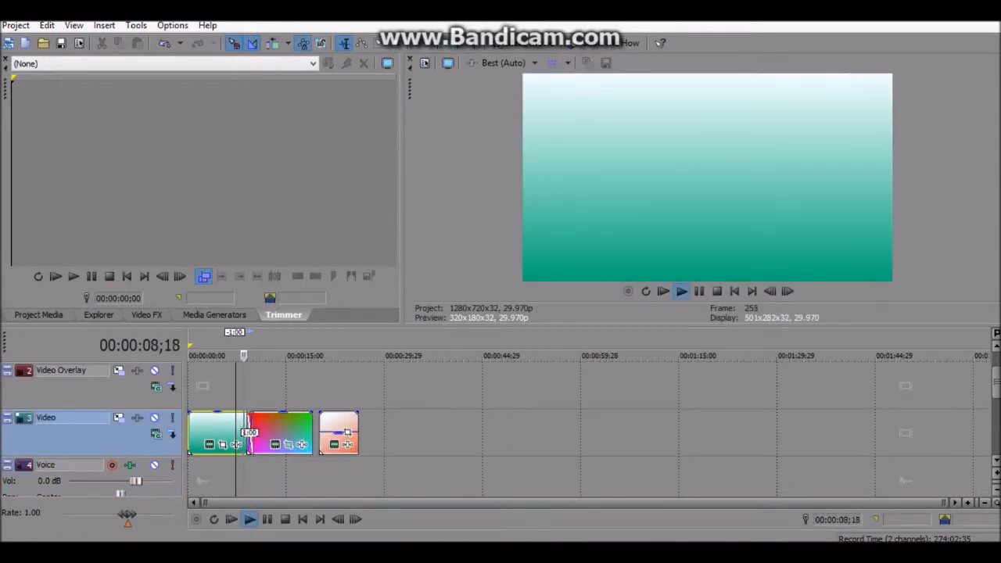
click(698, 291)
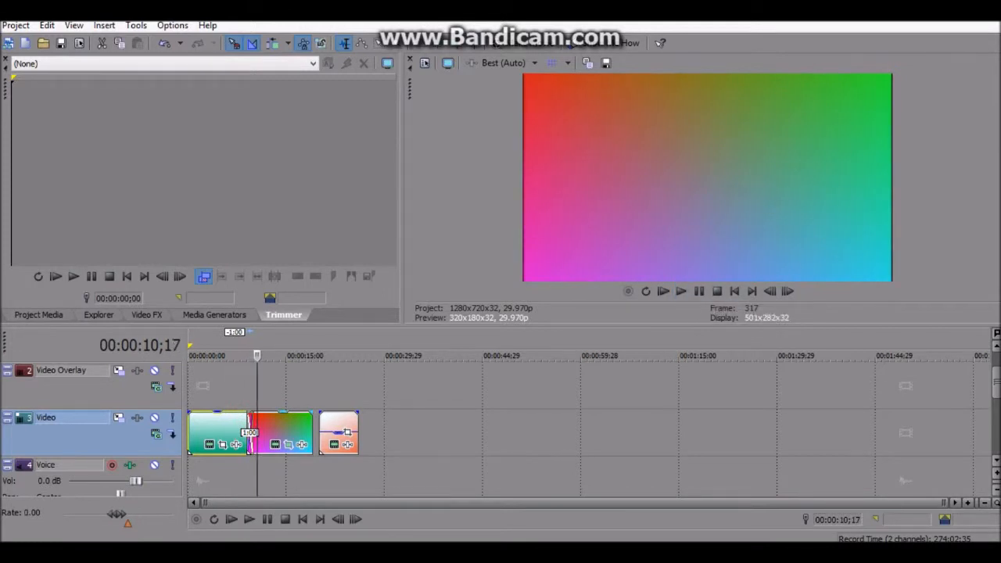
Browse the Sony Color, Creative, Light and Utility effects for the green gradient event, and leave the plug-in chooser without adding any
click(247, 430)
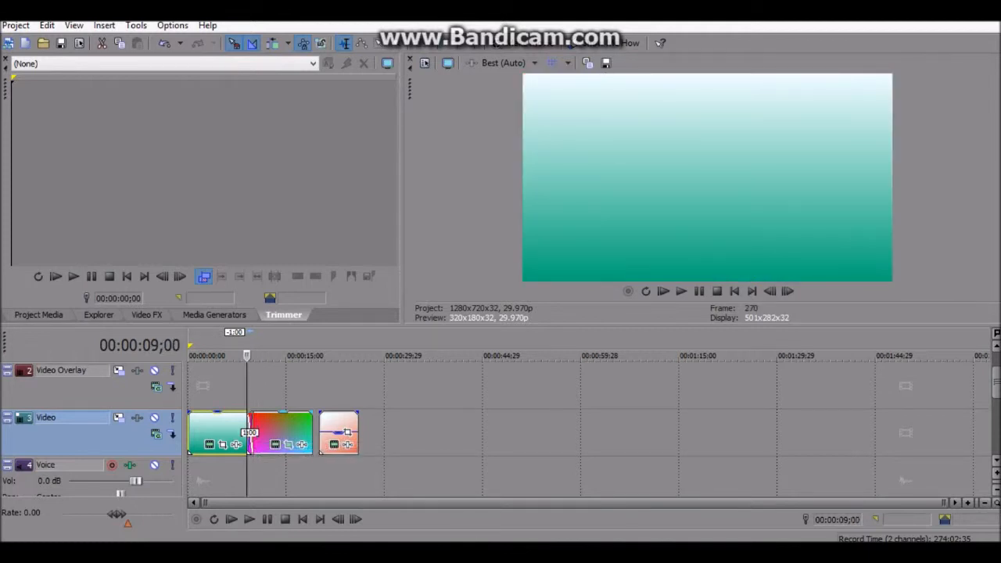
click(236, 444)
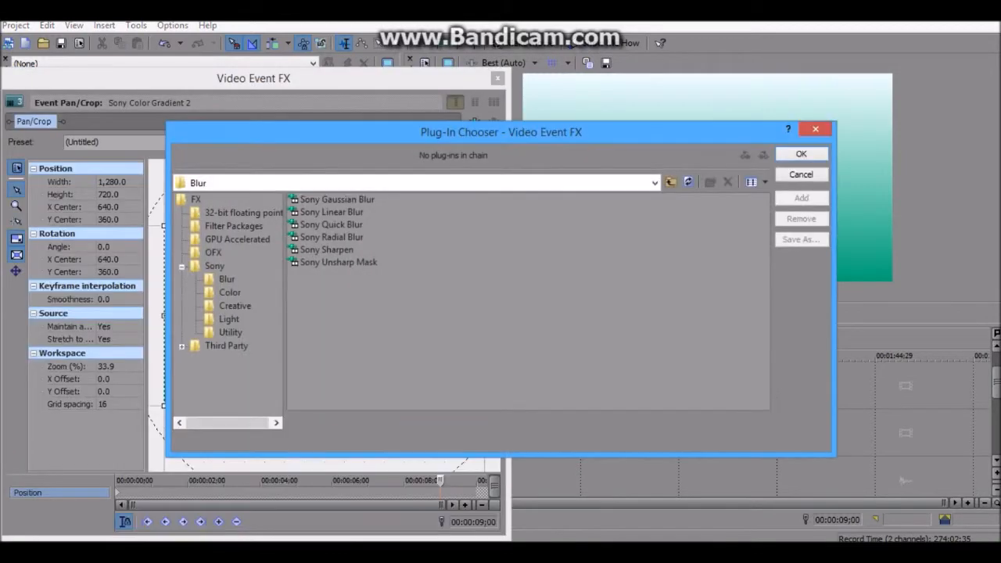
click(229, 292)
click(235, 305)
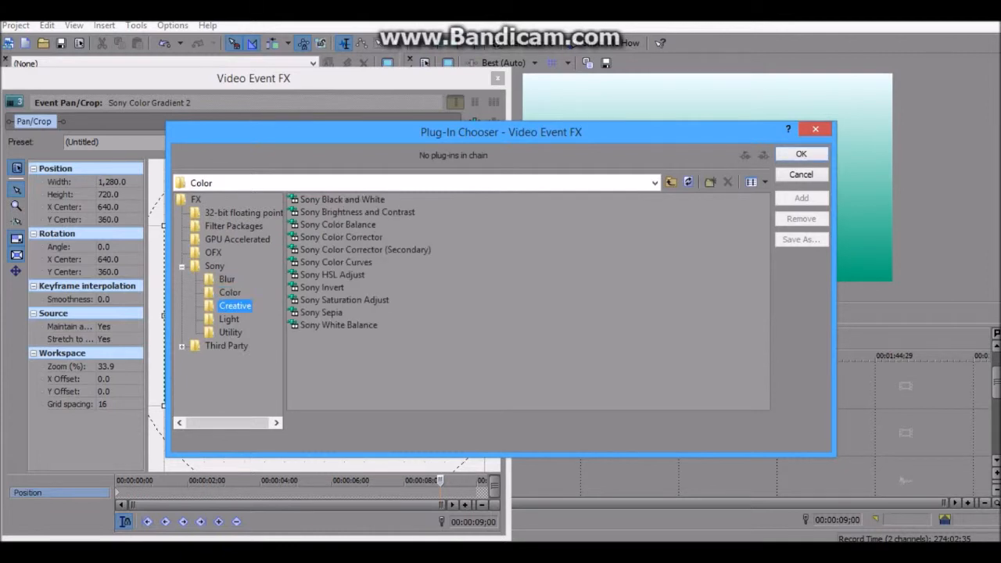
click(228, 318)
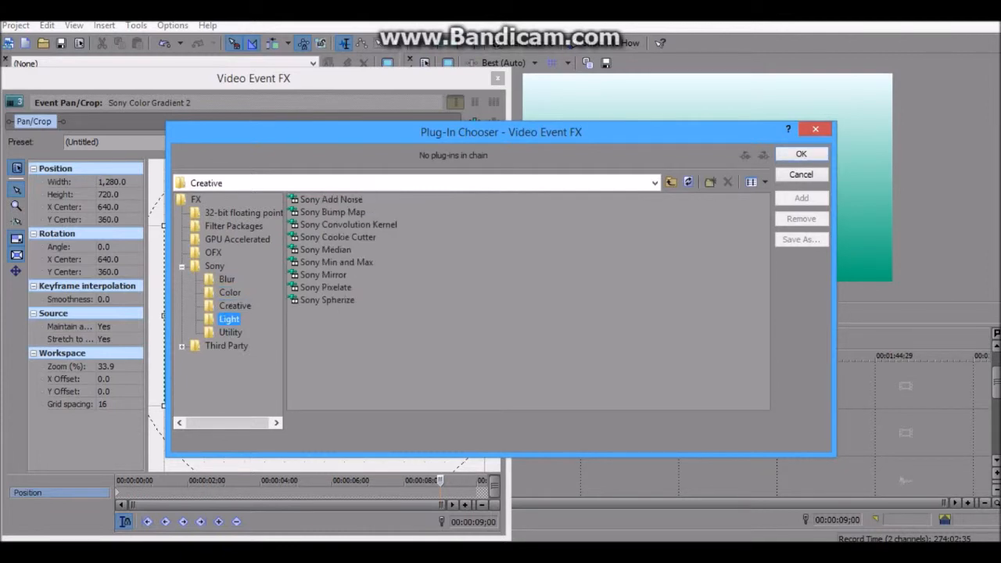
click(229, 331)
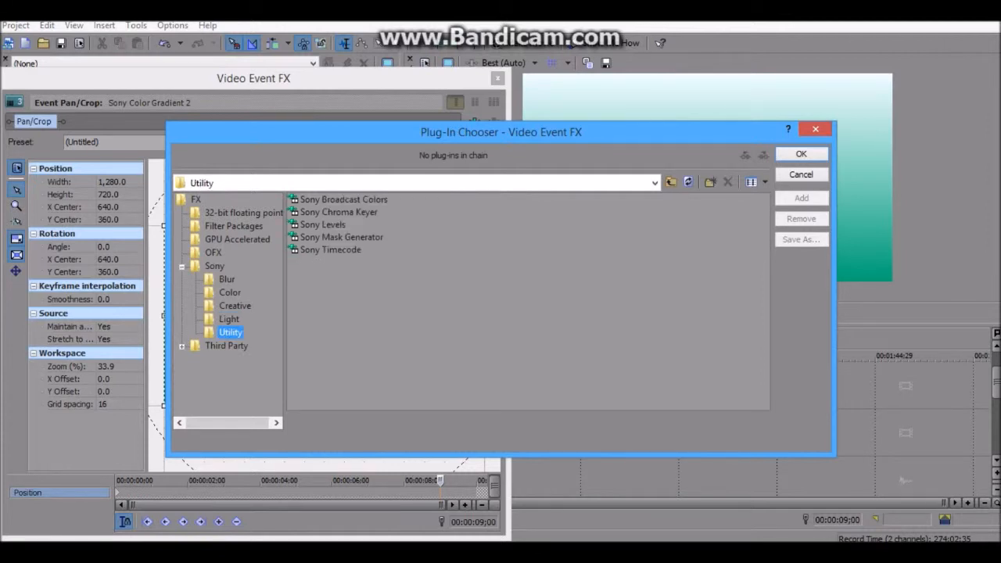
click(816, 128)
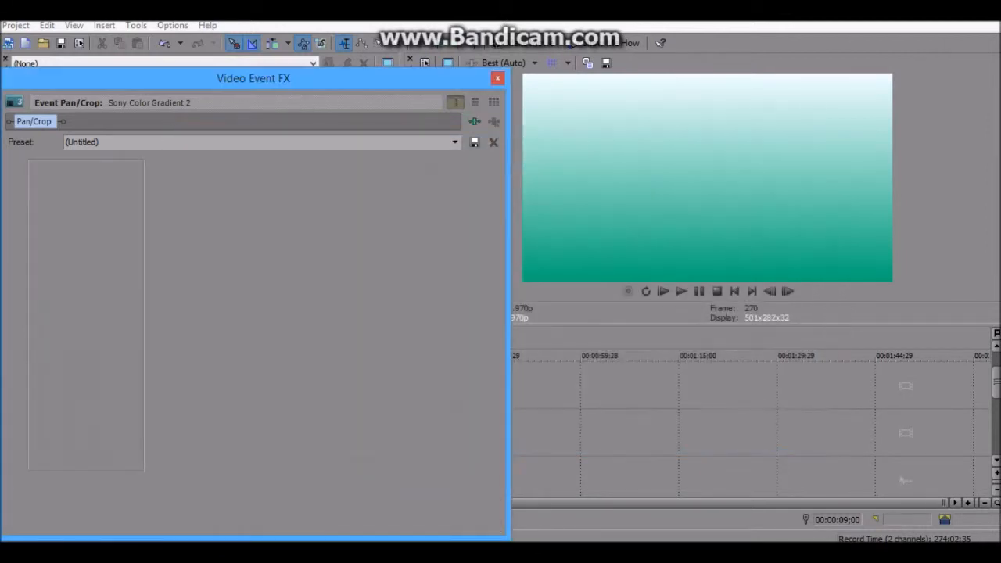
Shrink the green gradient's crop frame to about 1,259 by 708.2 at 00:00:09;00 and close the pan/crop settings
mouse_move(484, 405)
mouse_down()
mouse_move(437, 380)
mouse_move(497, 412)
mouse_move(481, 404)
mouse_up()
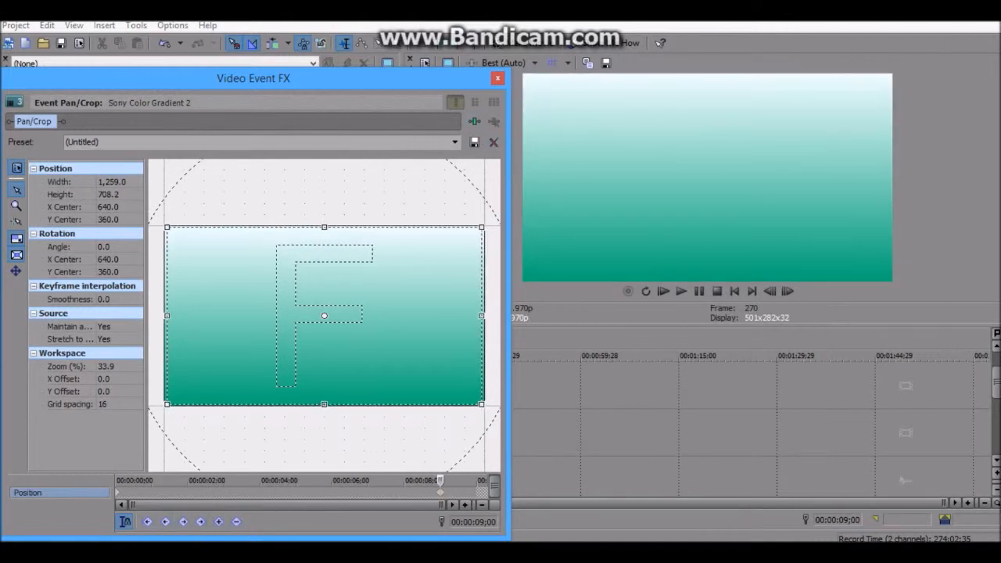
key(alt+F4)
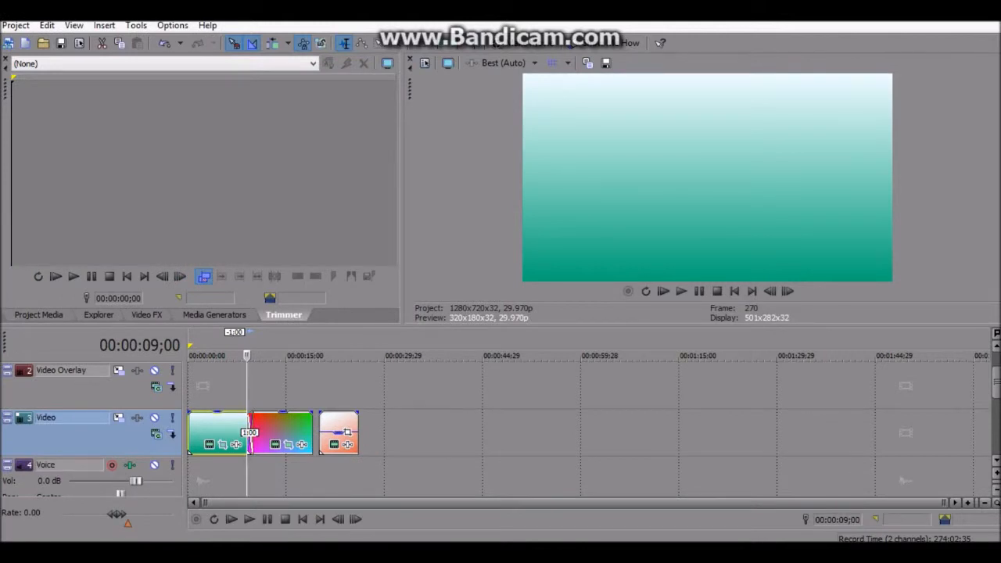
Move all three events to the Text track, overlapping green gradient and test pattern by about 2:24, and test pattern and red gradient by 1:00
scroll(500, 422, down, 1)
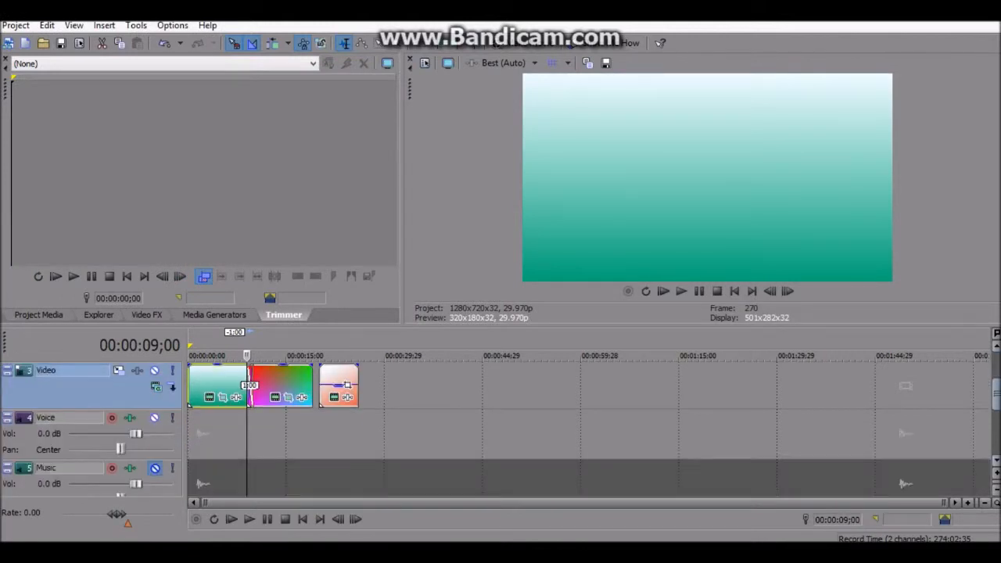
scroll(500, 423, down, 1)
scroll(500, 422, up, 3)
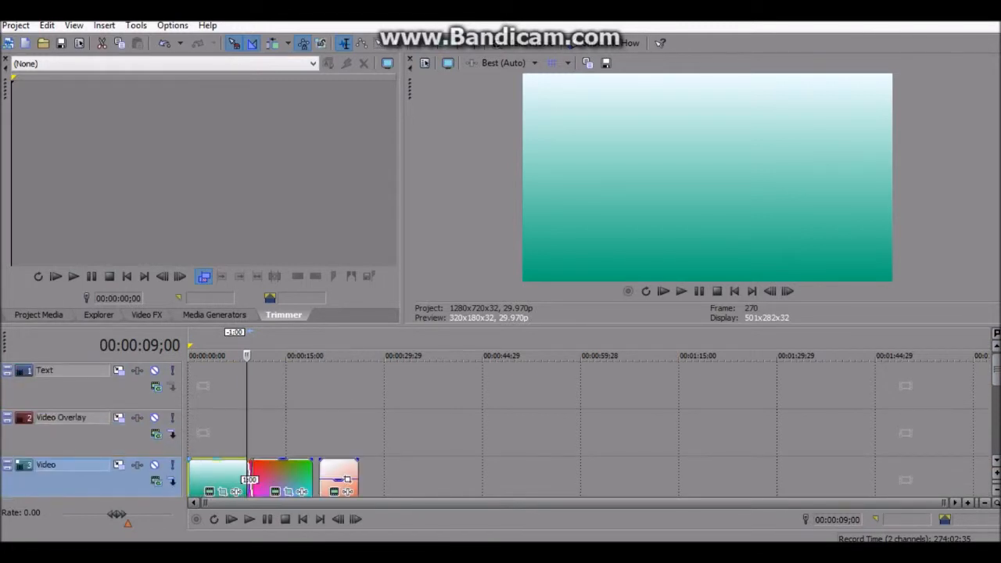
drag(219, 473, 220, 386)
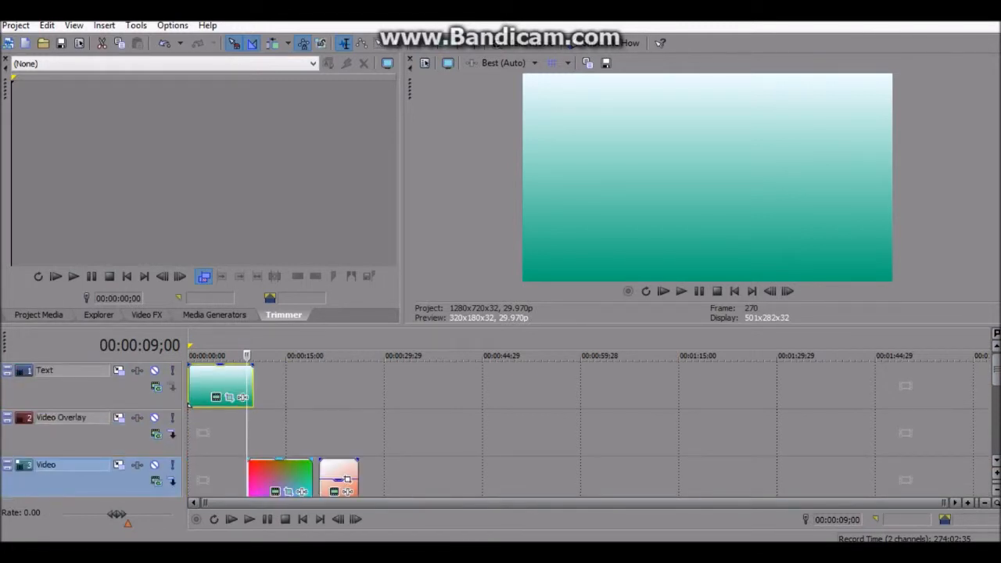
drag(279, 473, 266, 385)
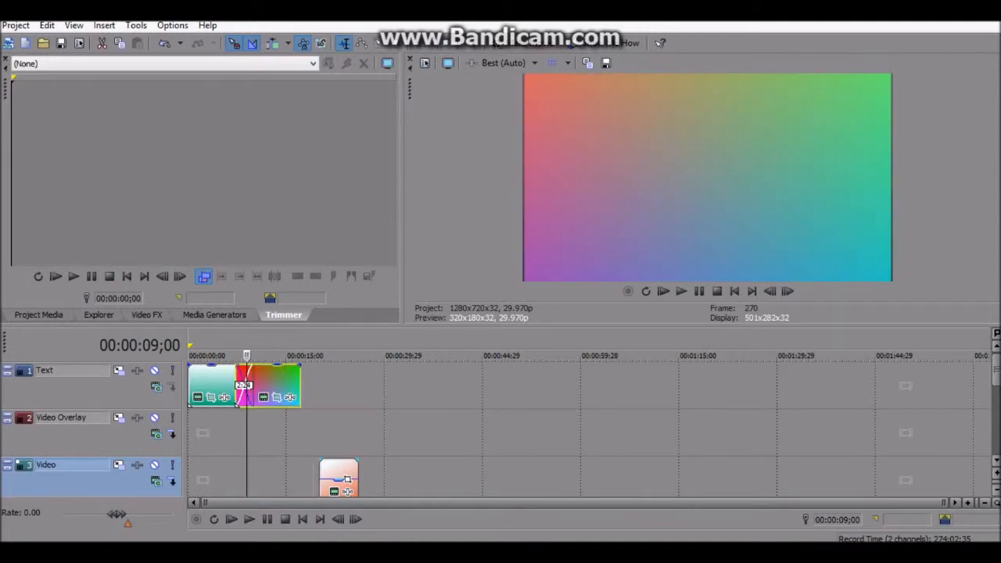
drag(339, 475, 316, 385)
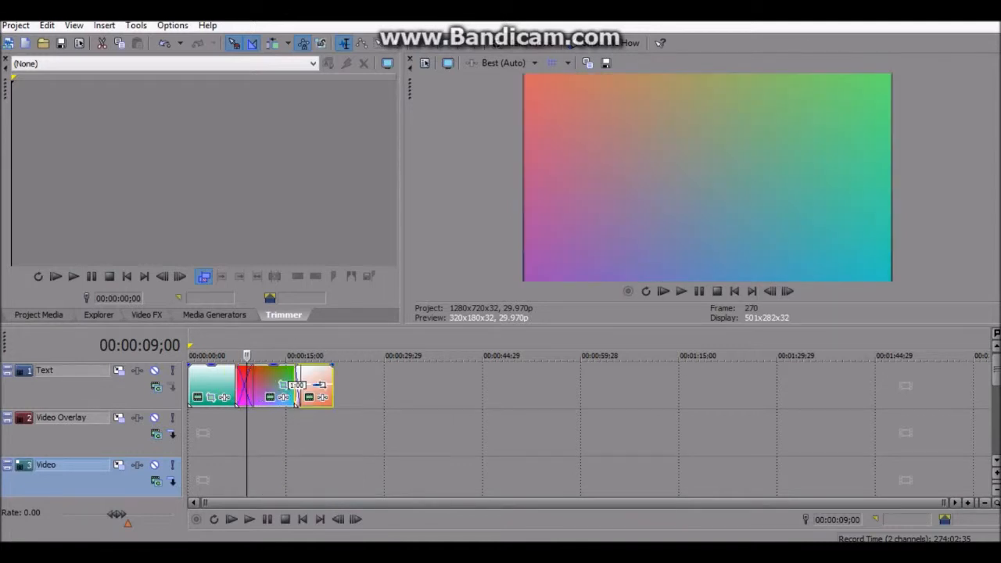
Play the longer crossfade on the Text track from 00:00:07;06, and pause at about 00:00:09;09
click(261, 476)
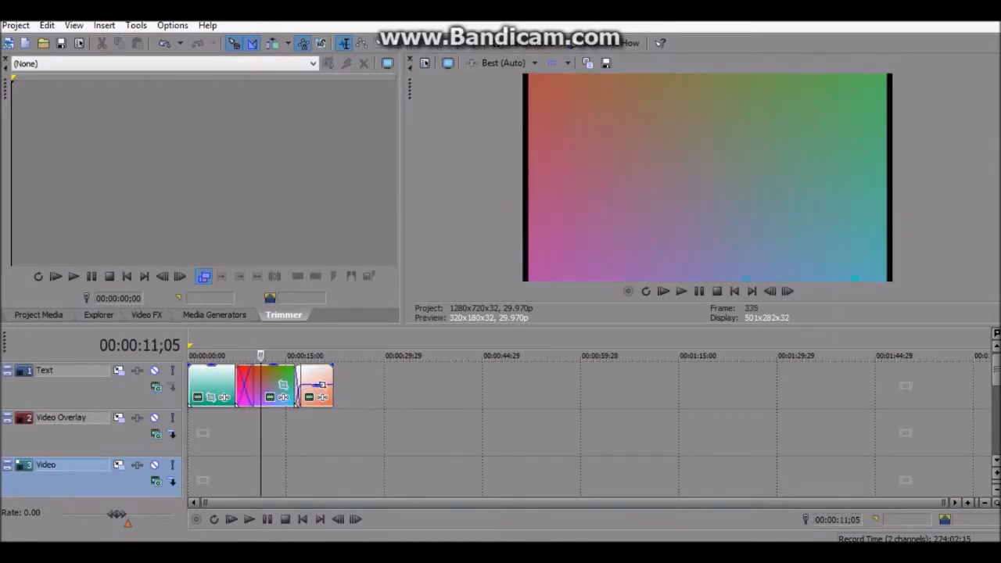
click(241, 433)
click(235, 432)
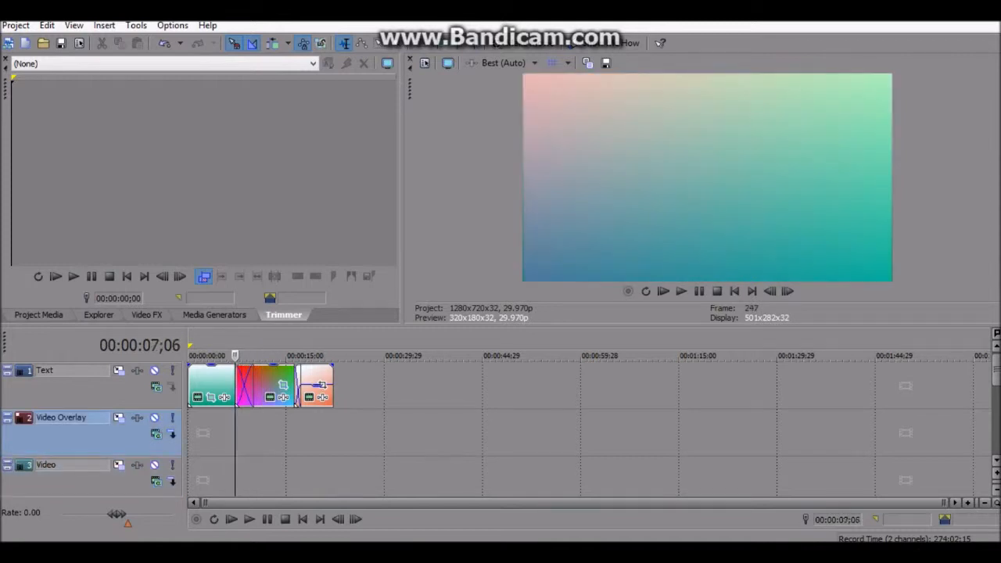
click(681, 291)
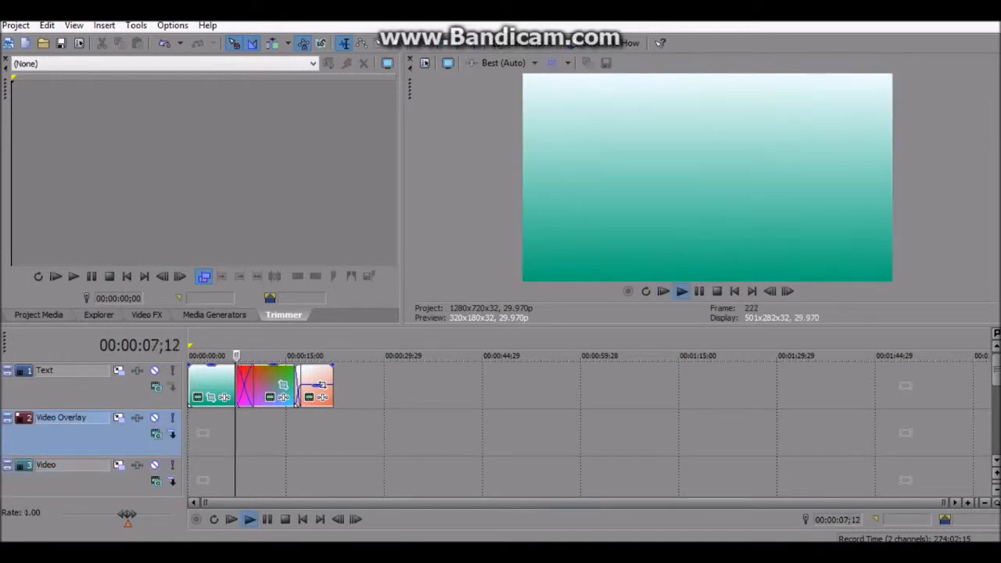
click(699, 291)
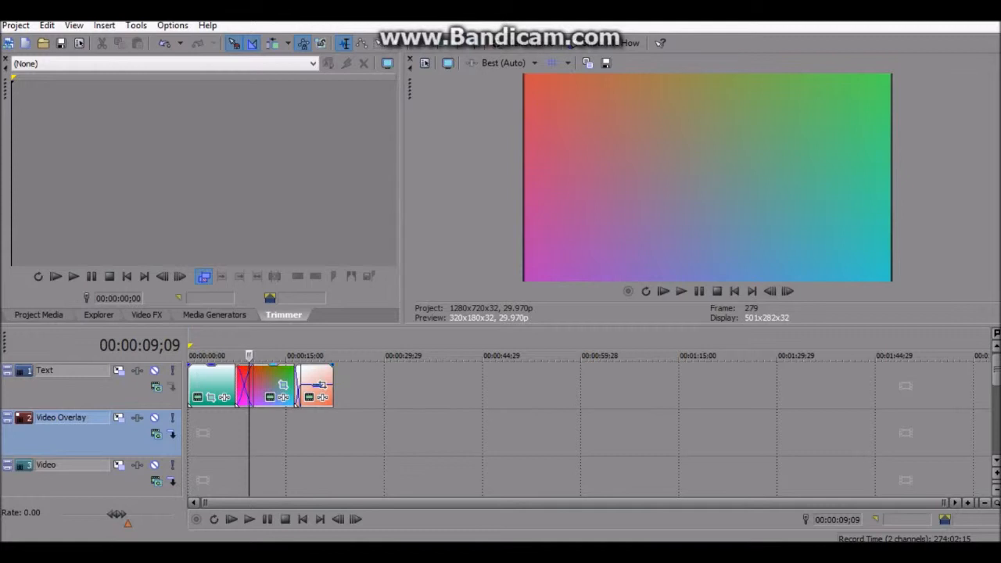
Review the test pattern event's commands, and open its Media FX plug-in chooser and leave it without adding any effect
right_click(258, 385)
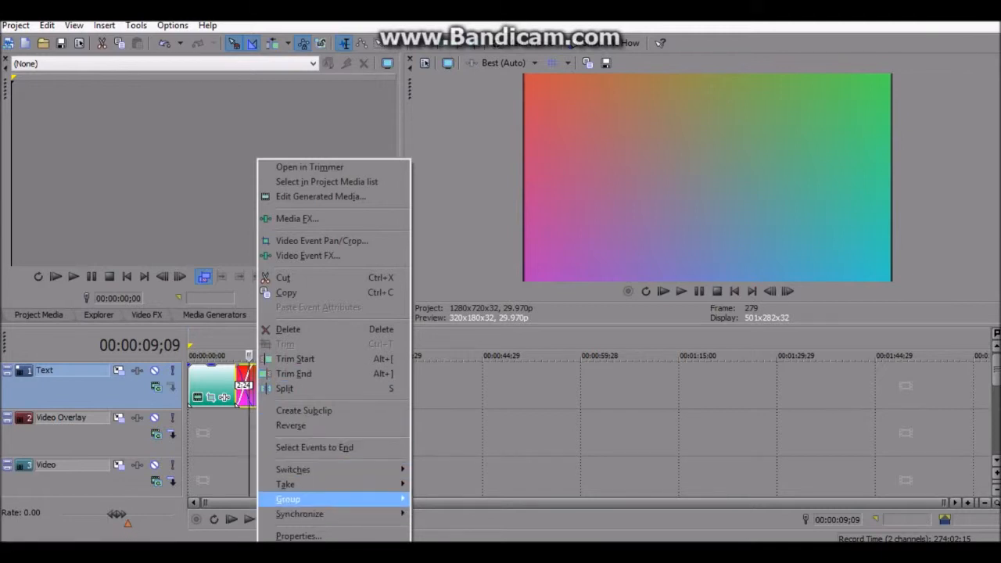
mouse_move(313, 513)
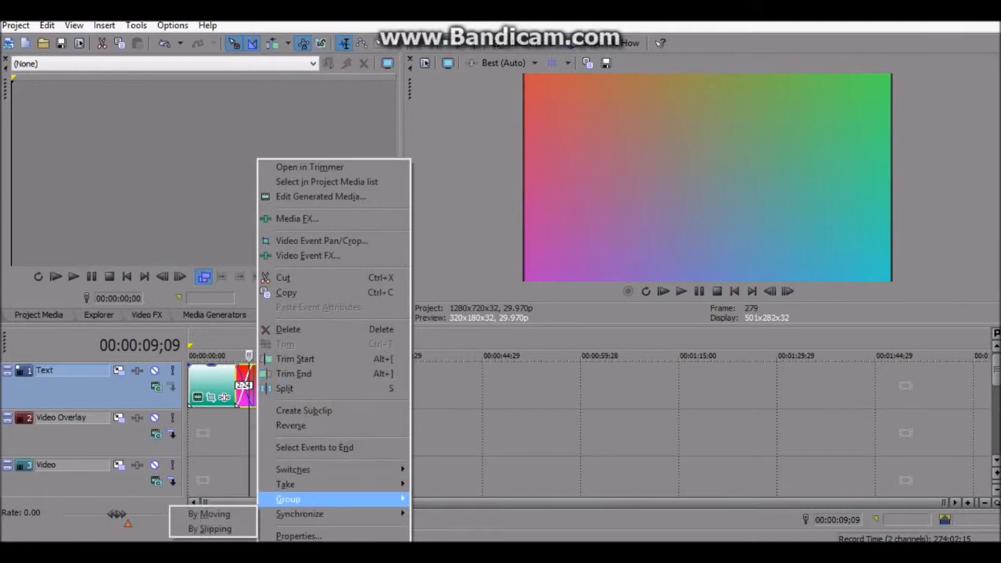
mouse_move(297, 499)
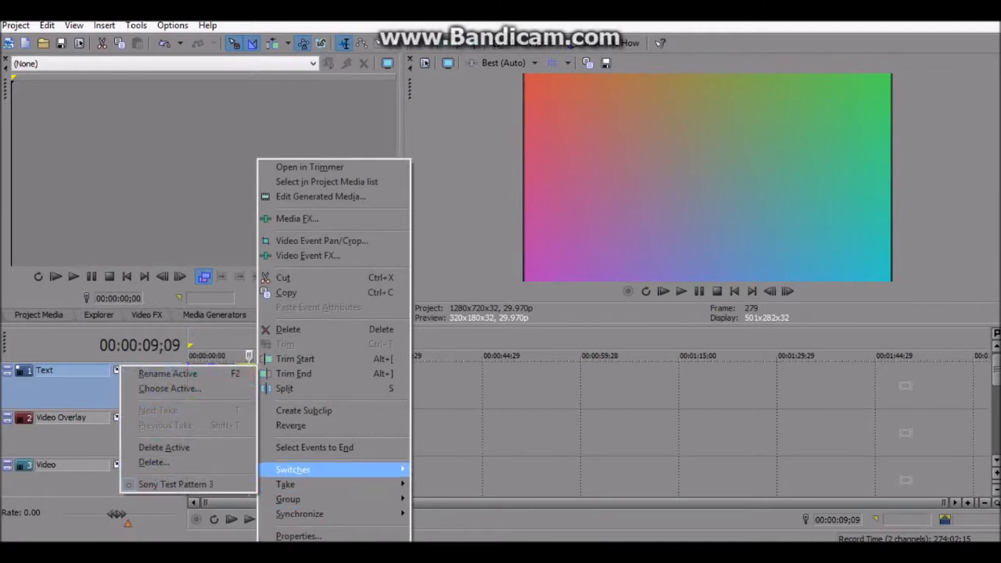
mouse_move(313, 469)
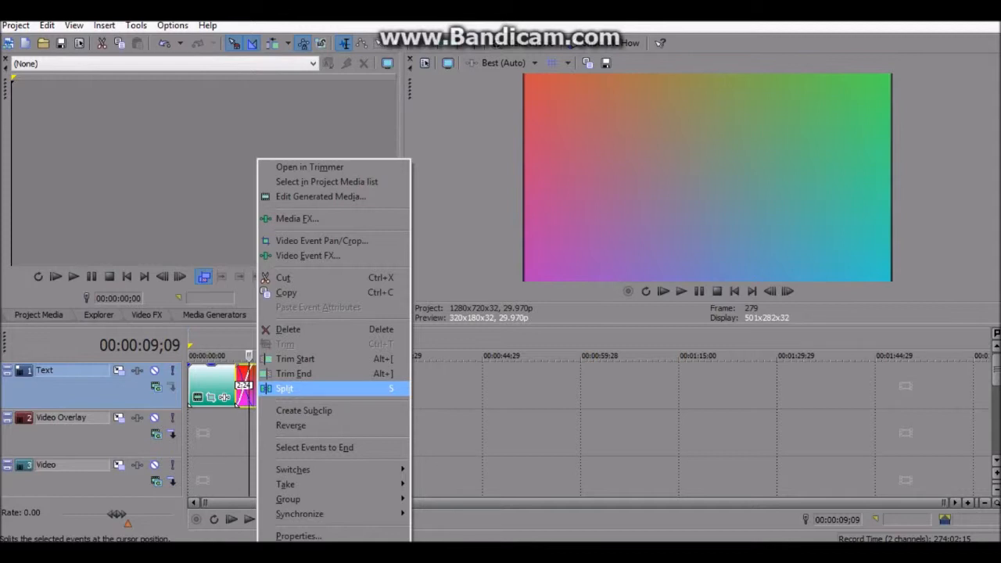
key(Up)
key(Up)
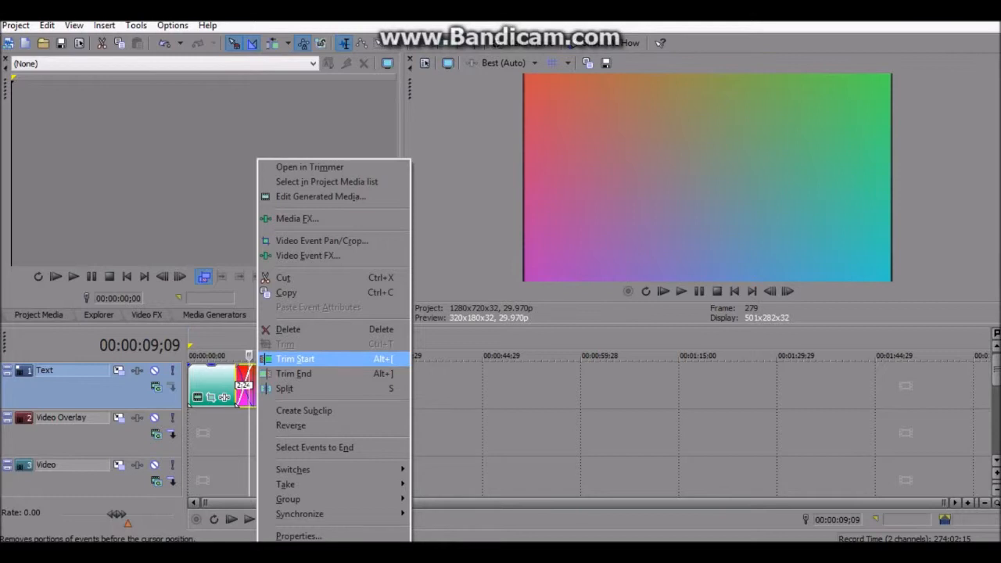
key(Down)
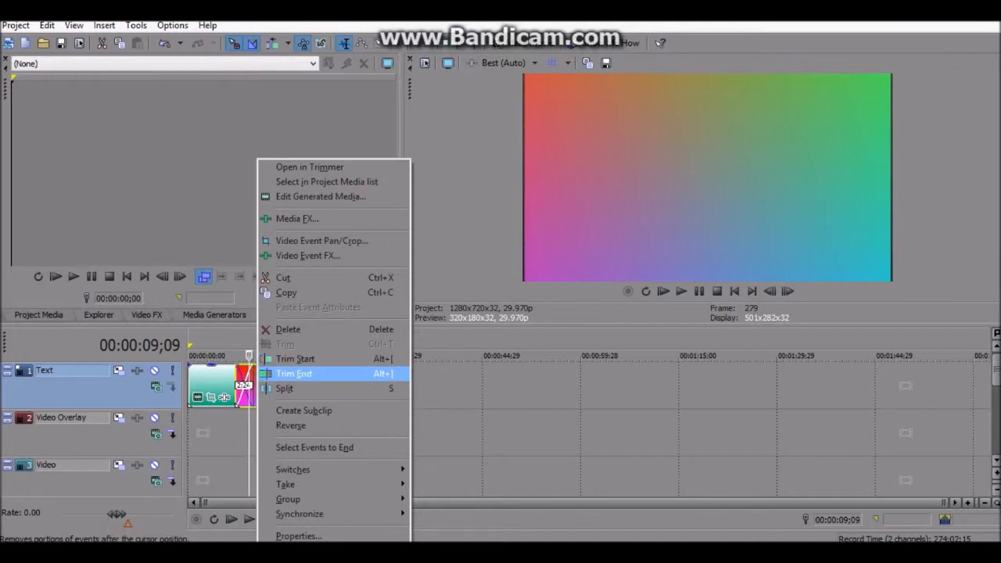
key(Up)
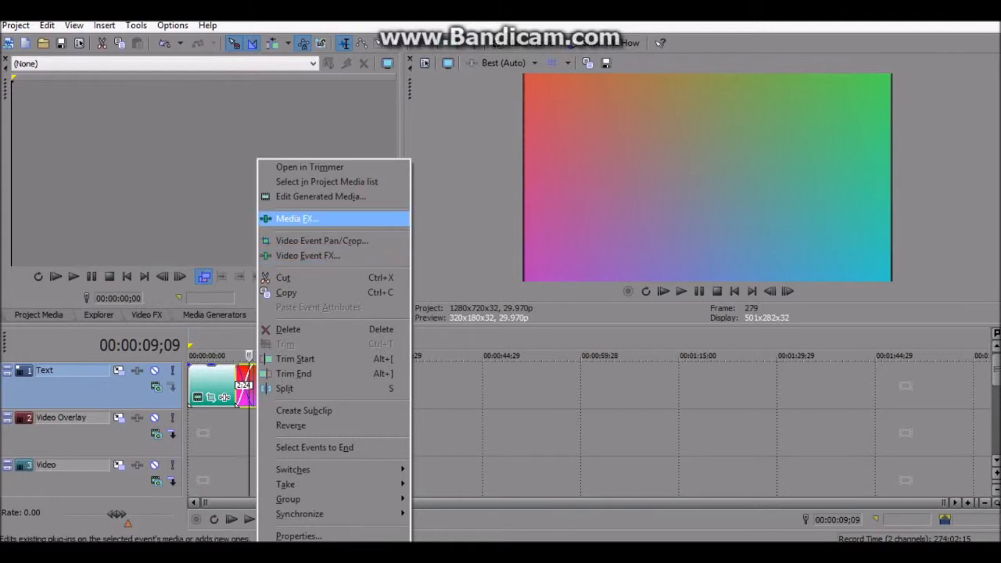
click(297, 218)
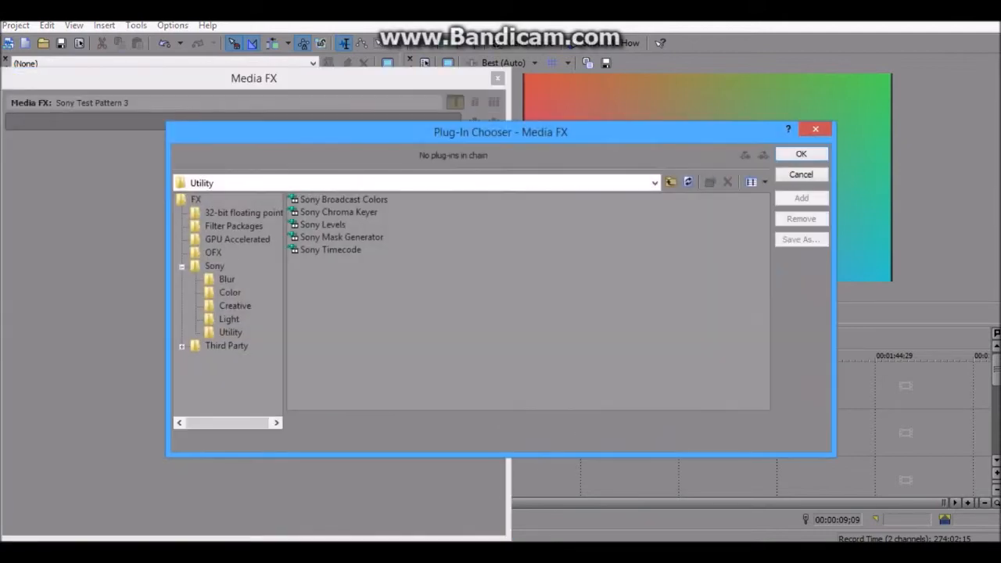
click(815, 129)
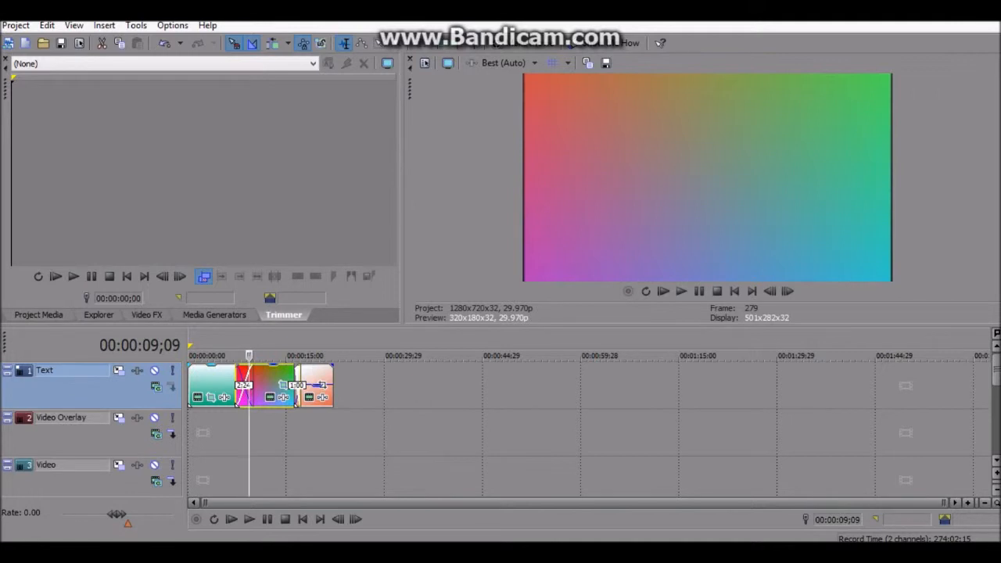
Review the green gradient event's commands and dismiss them without applying any
right_click(215, 383)
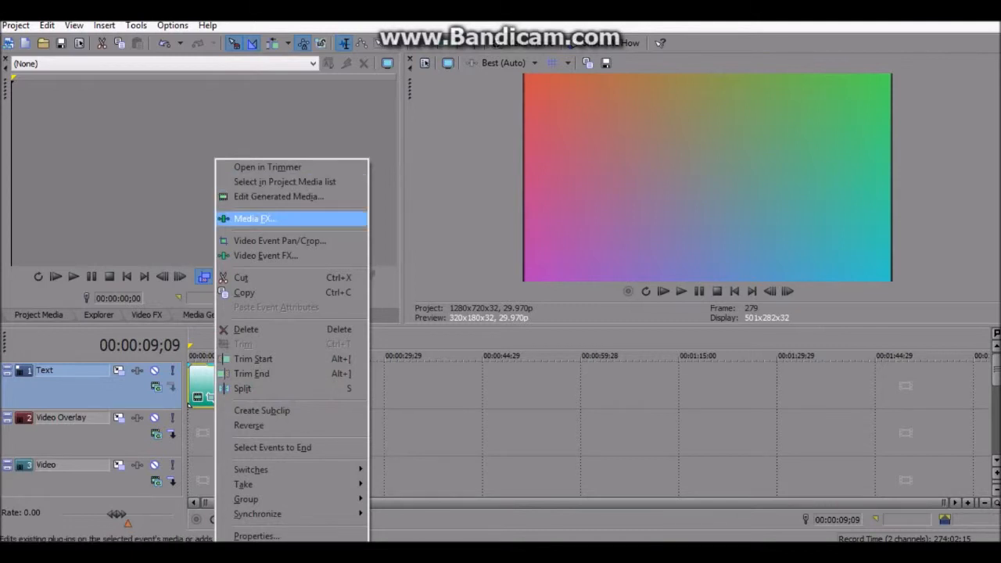
click(240, 278)
click(471, 432)
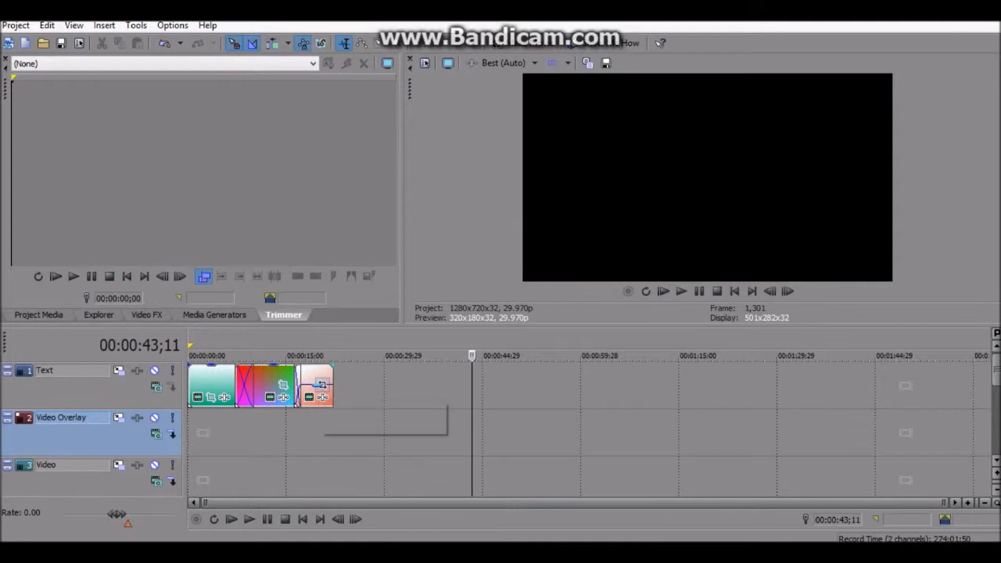
Add a fade-out from about 00:00:19;18 to the end of the red gradient event and play it from 00:00:17;06
click(316, 384)
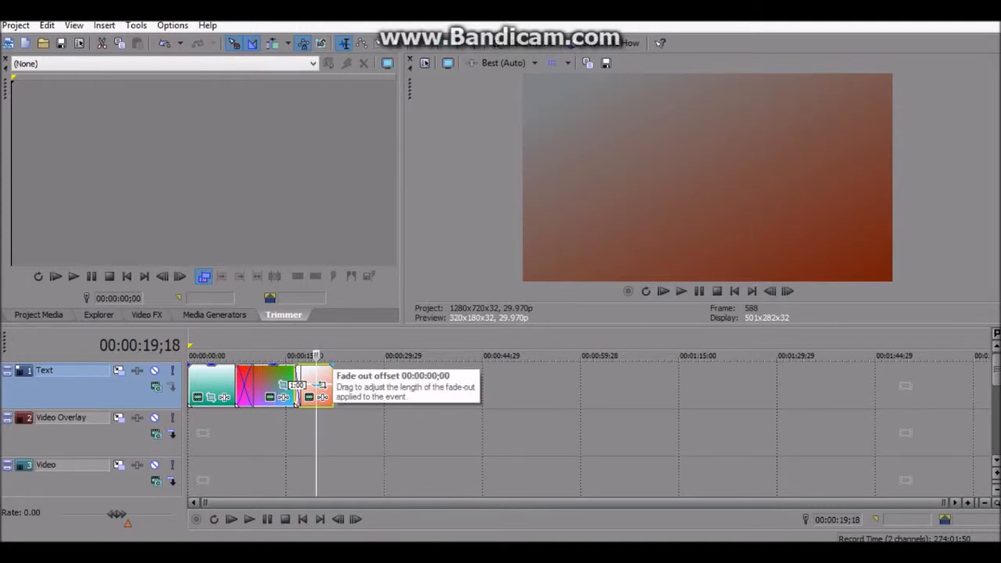
drag(330, 365, 316, 365)
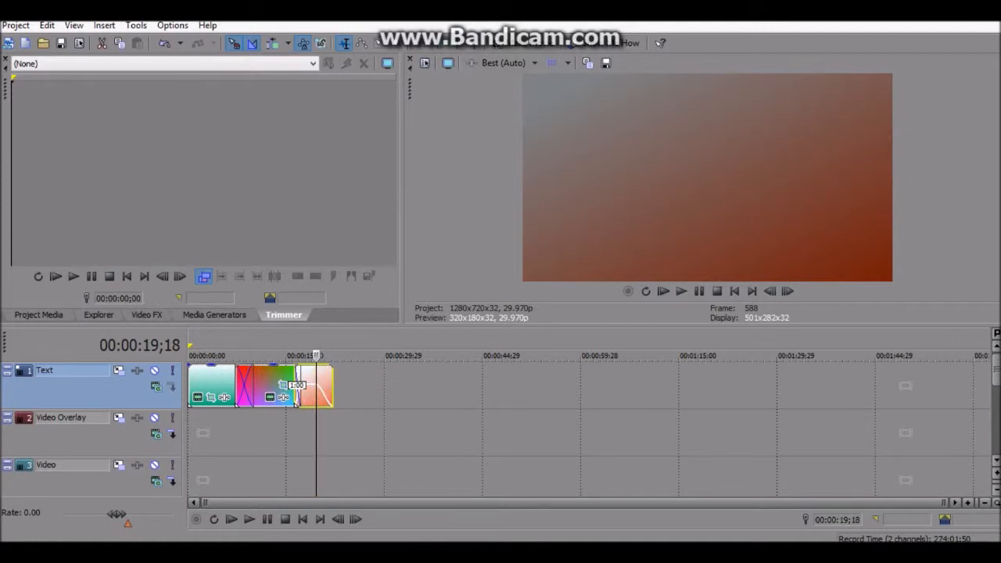
click(300, 433)
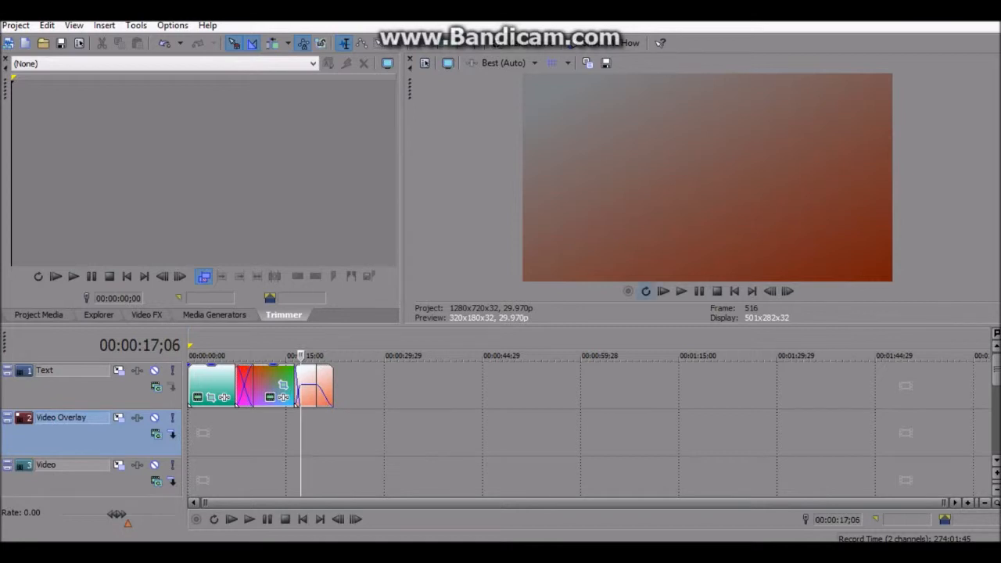
click(680, 290)
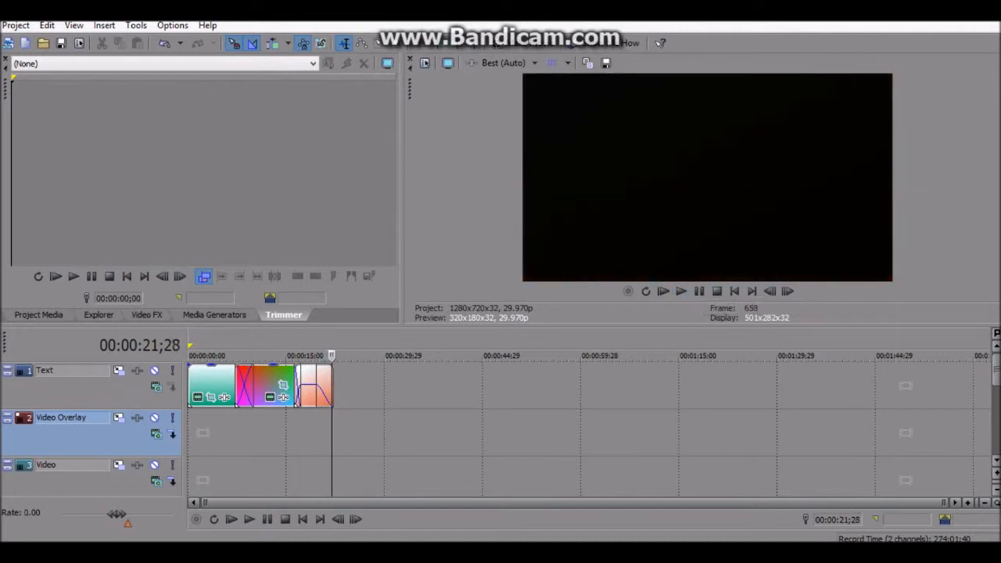
Move the test pattern event 41:10 later on the Text track and fade out its end, previewing it from 00:00:52;25
drag(283, 385, 552, 385)
click(534, 432)
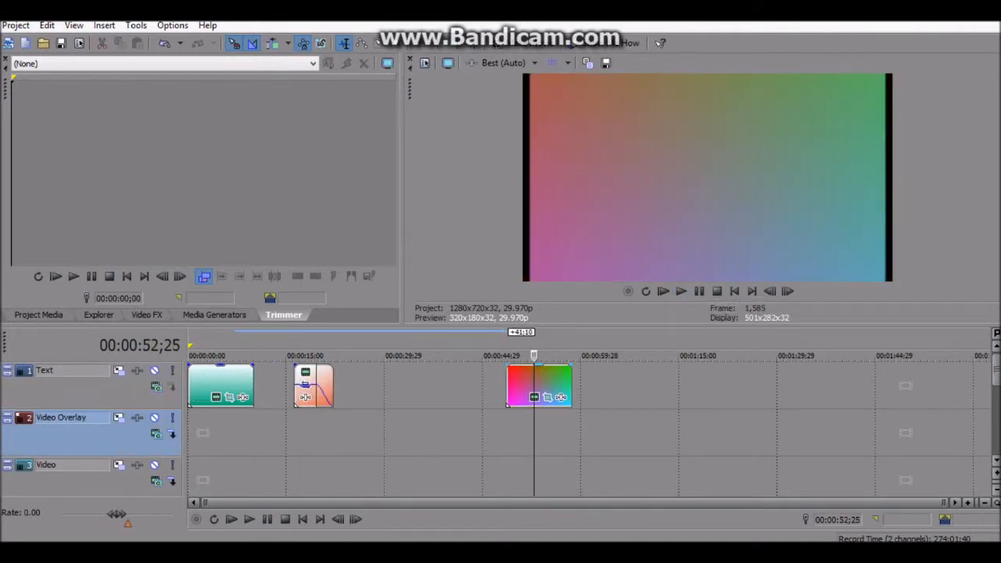
drag(569, 366, 555, 365)
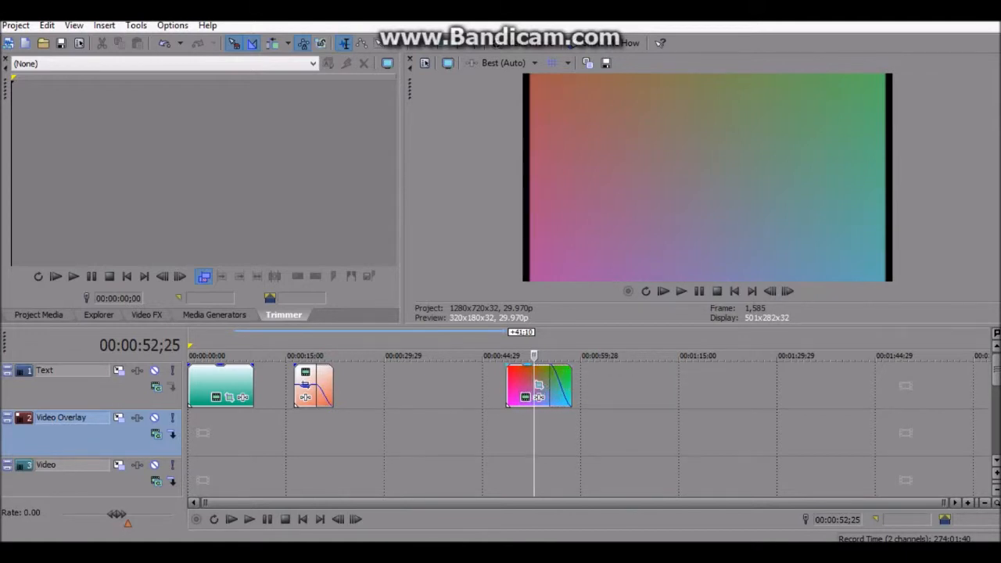
click(681, 291)
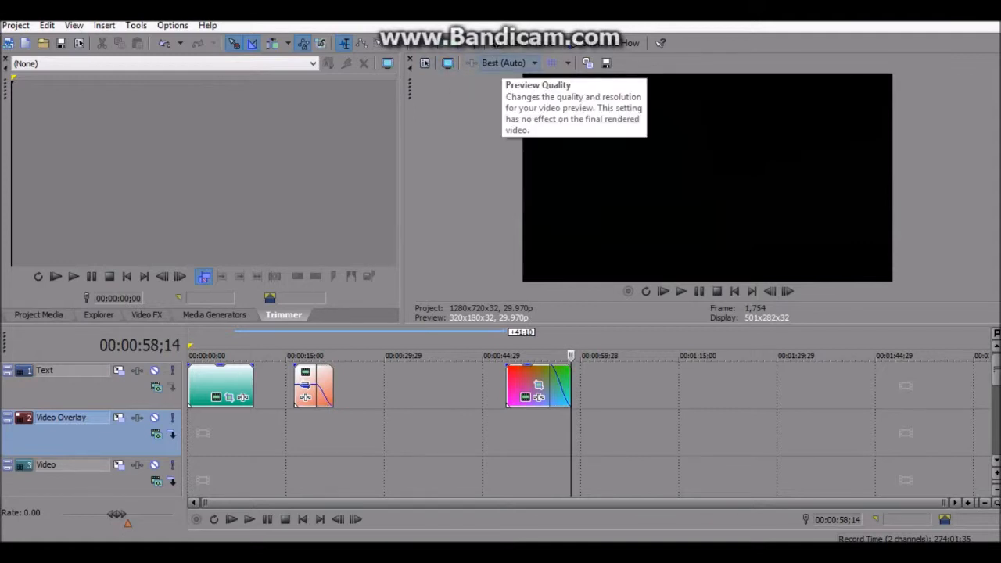
Examine the Draft, Preview, Good and Best preview quality levels and their resolution options, keeping Best (Auto)
click(504, 63)
mouse_move(512, 126)
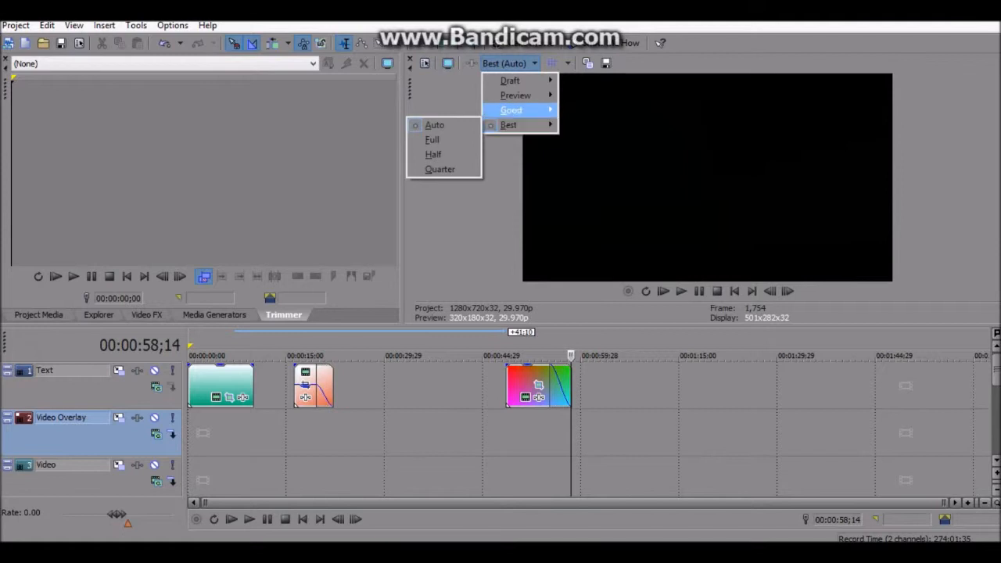
mouse_move(510, 81)
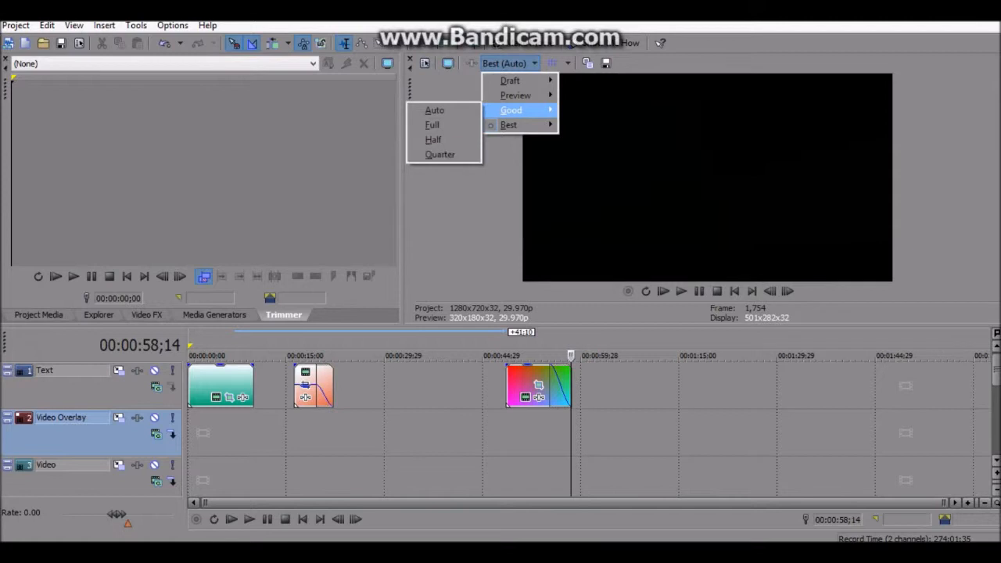
click(439, 154)
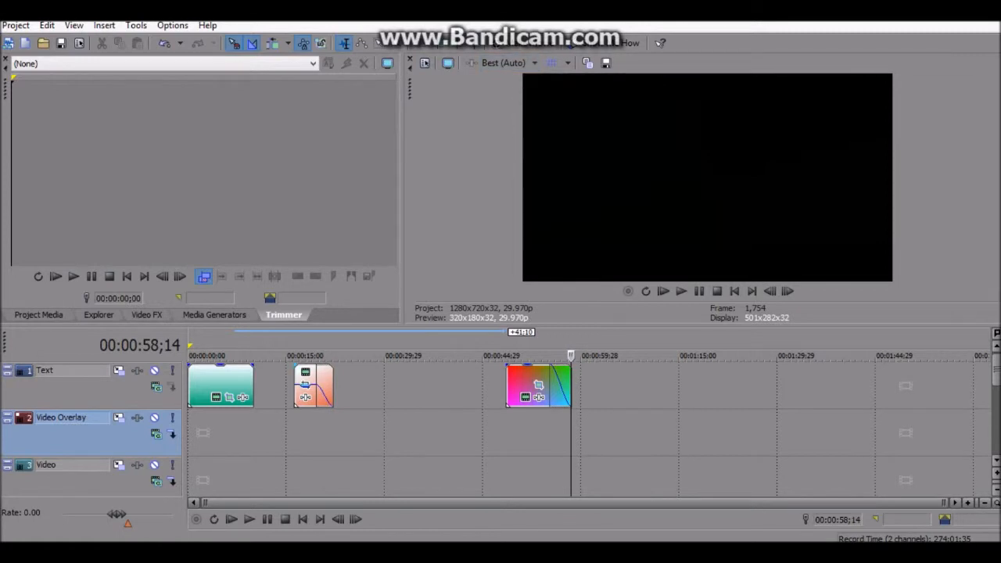
Show the Transitions window and dock it with the Project Media, Explorer and Trimmer windows
click(46, 25)
click(46, 25)
click(74, 25)
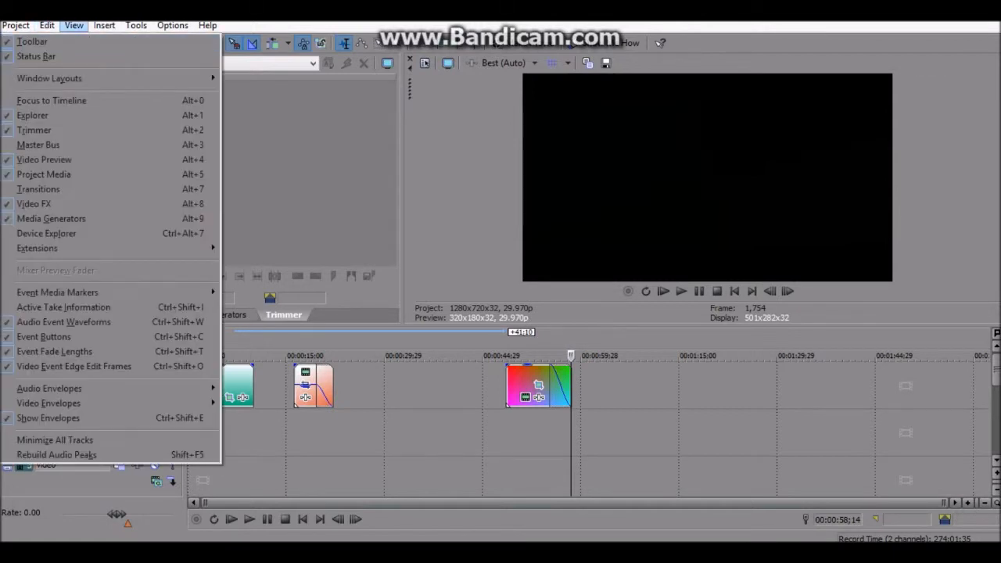
click(38, 188)
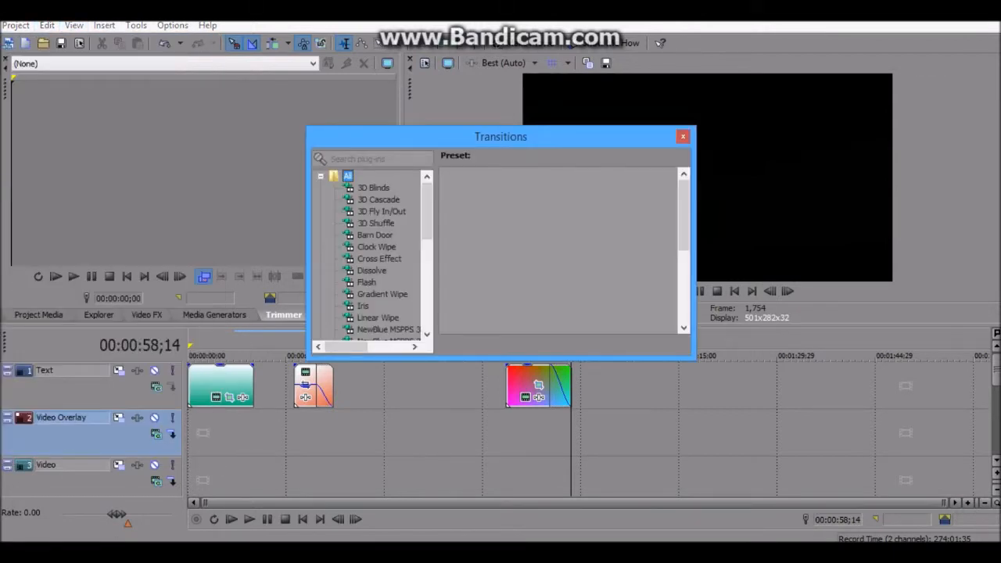
drag(500, 136, 199, 83)
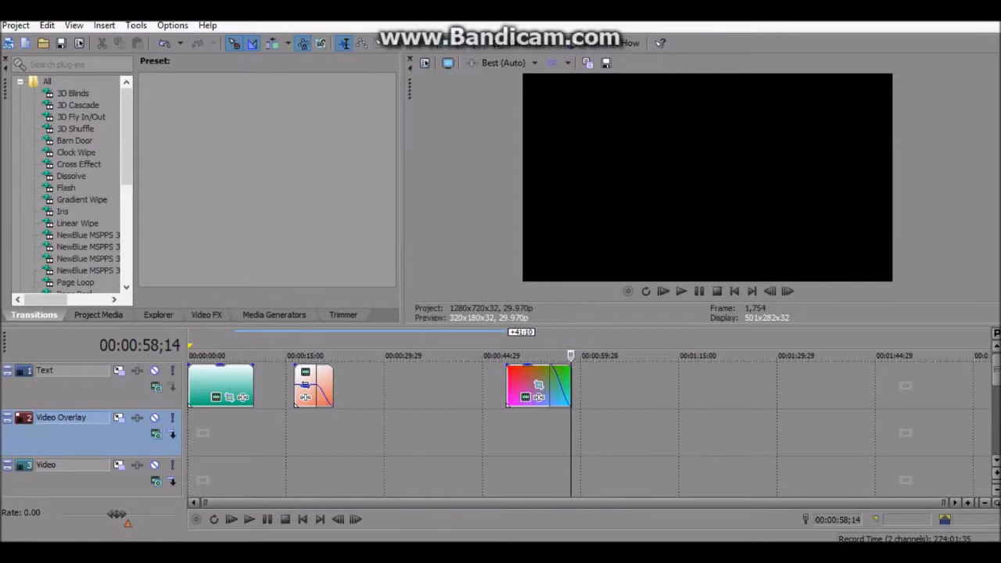
Browse the presets of the transitions from 3D Blinds through 3D Shuffle, Barn Door, Clock Wipe, Cross Effect and Dissolve
click(78, 104)
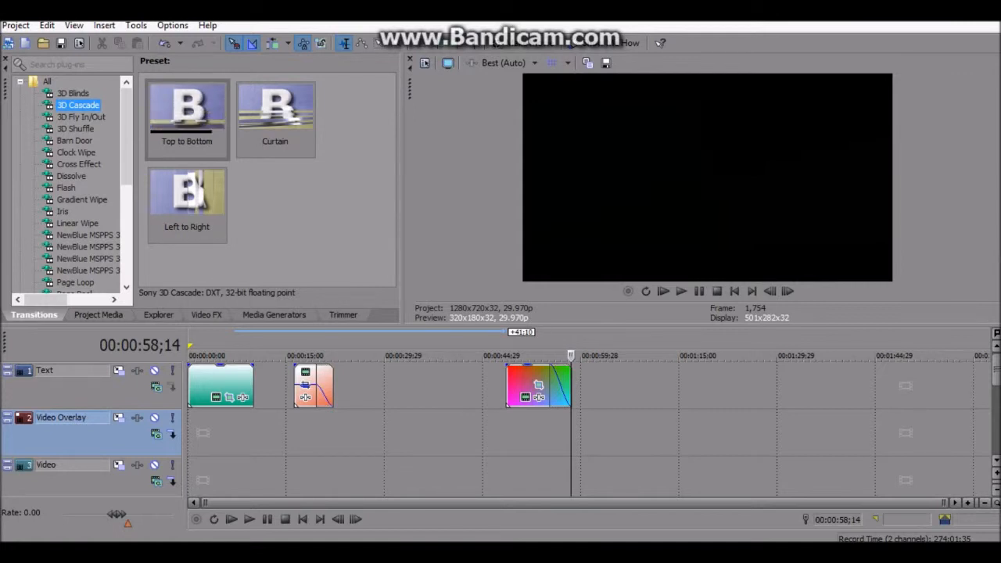
click(73, 93)
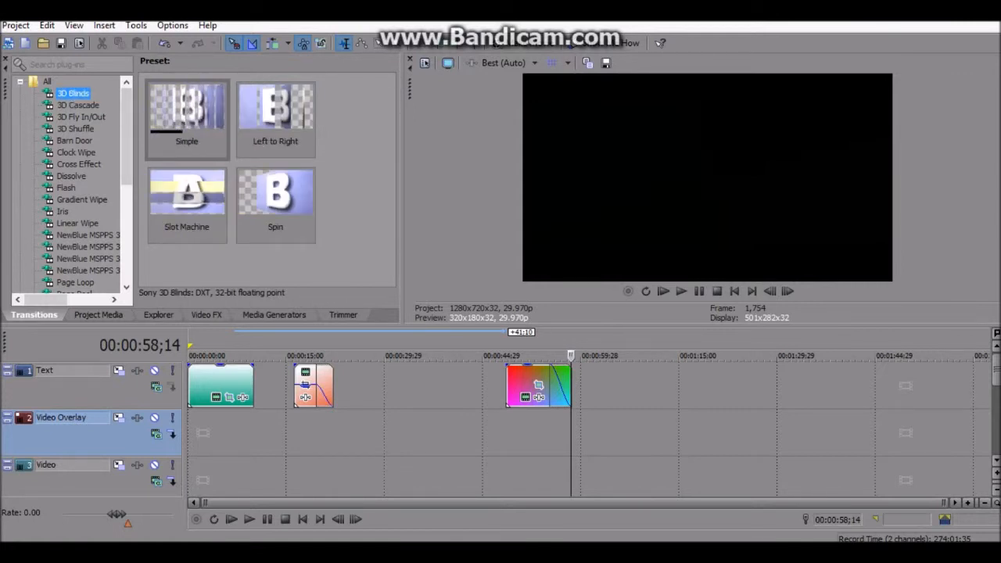
click(80, 117)
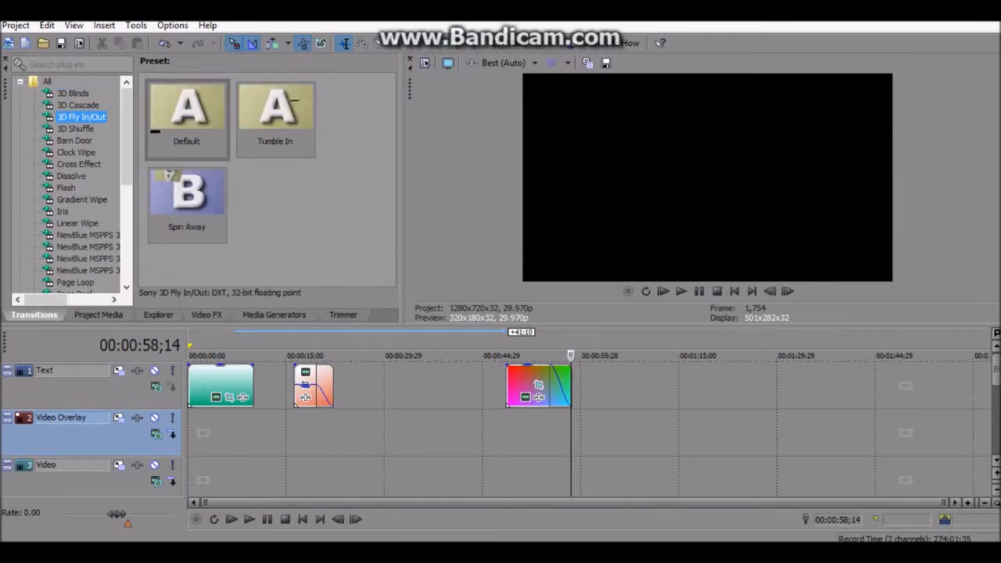
click(75, 128)
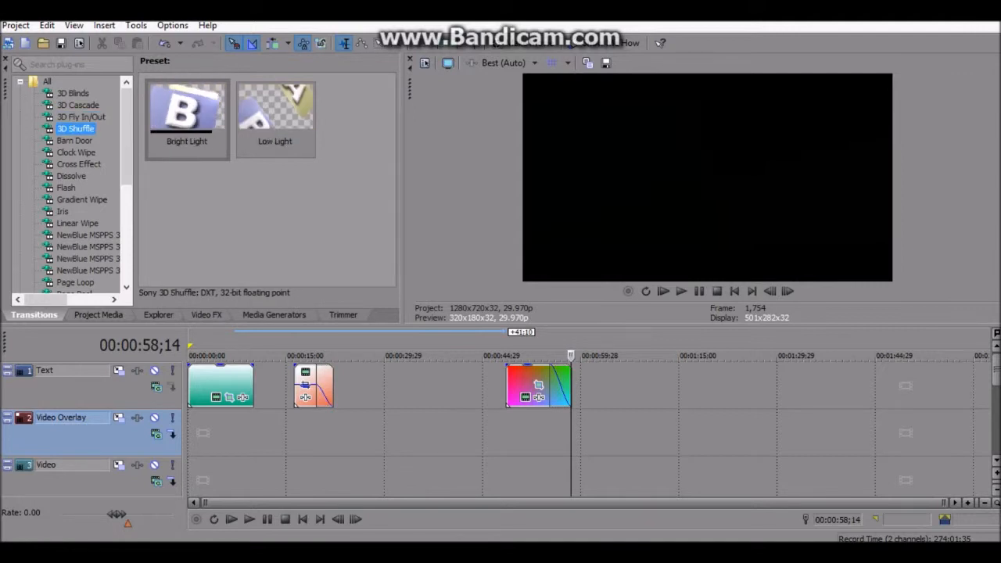
click(74, 140)
drag(388, 116, 388, 243)
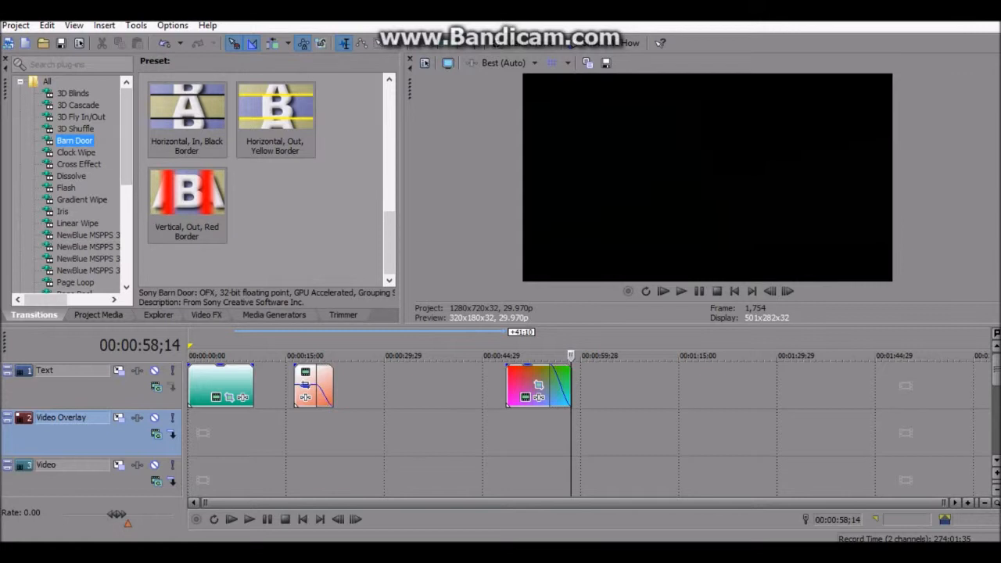
click(75, 151)
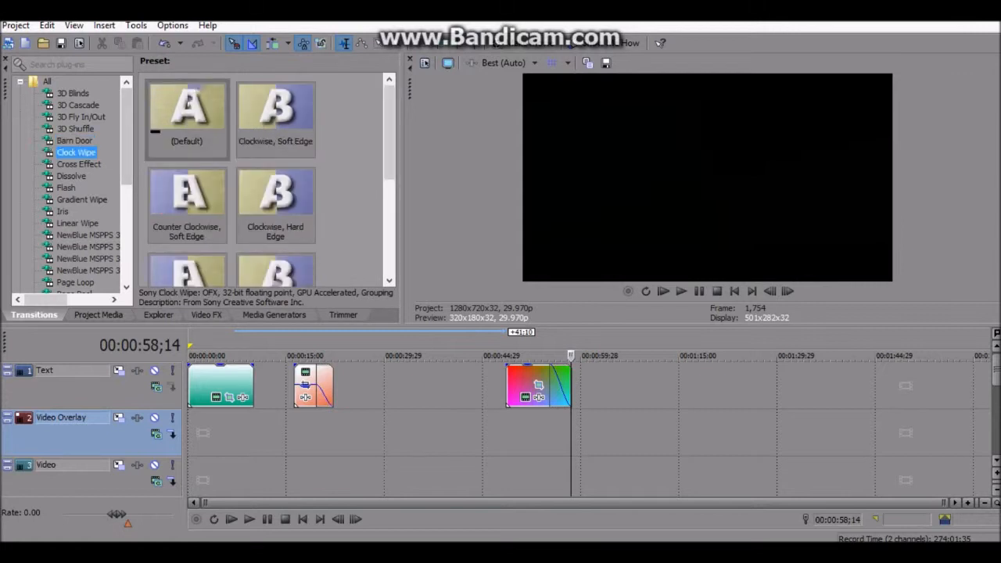
drag(388, 133, 389, 228)
click(78, 163)
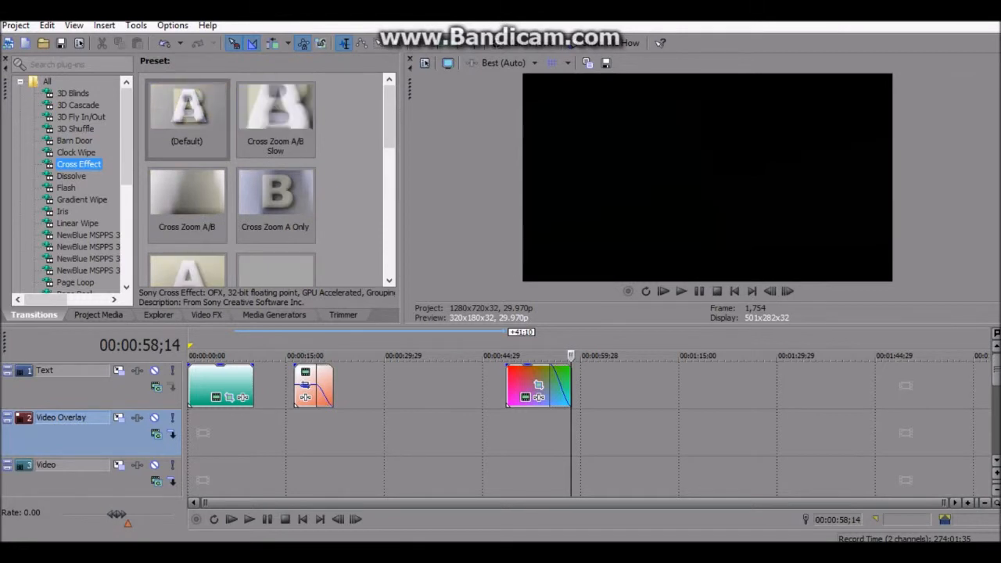
drag(388, 116, 388, 243)
click(72, 176)
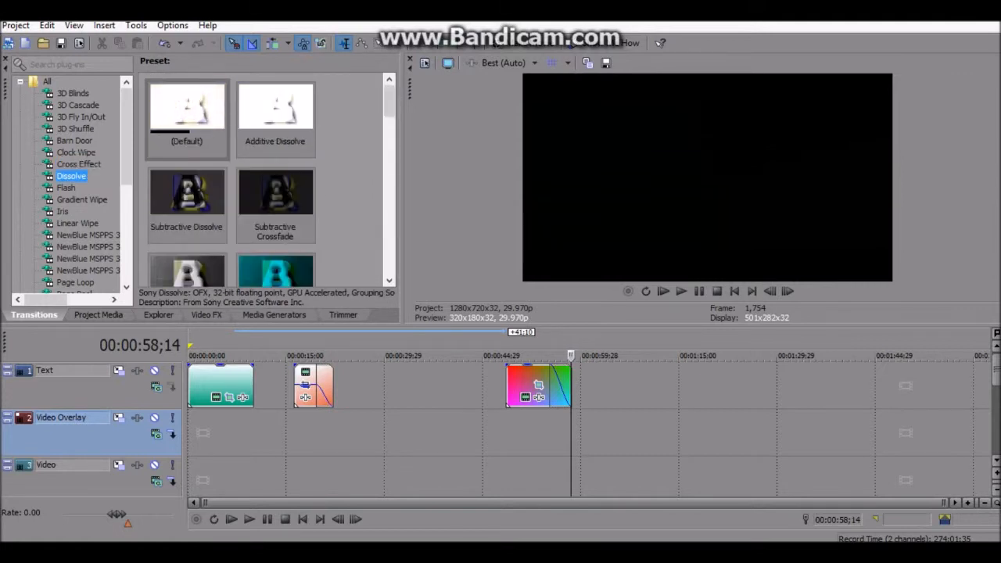
drag(389, 102, 388, 258)
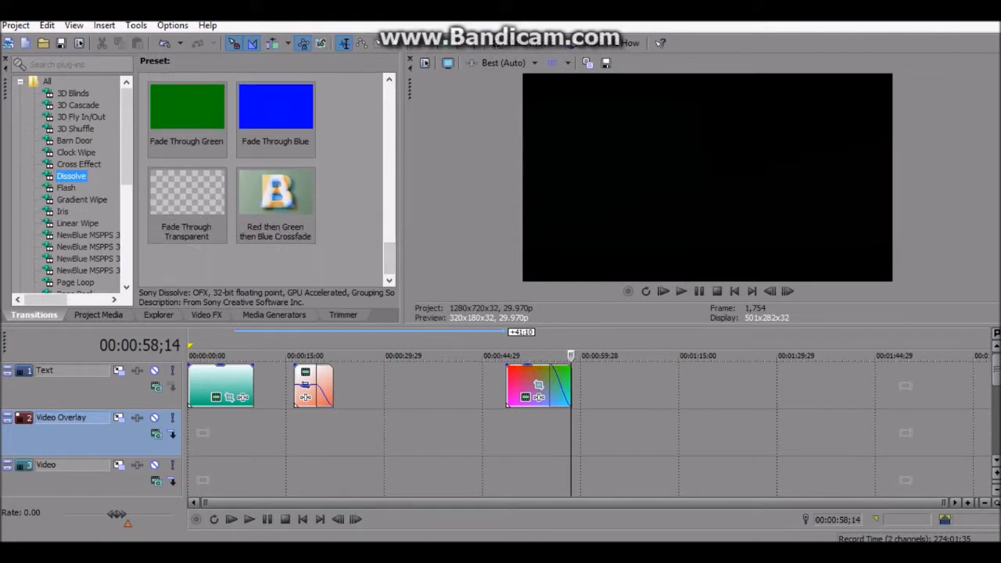
Reorder the docked windows so that Transitions comes last, after Trimmer
drag(34, 315, 339, 314)
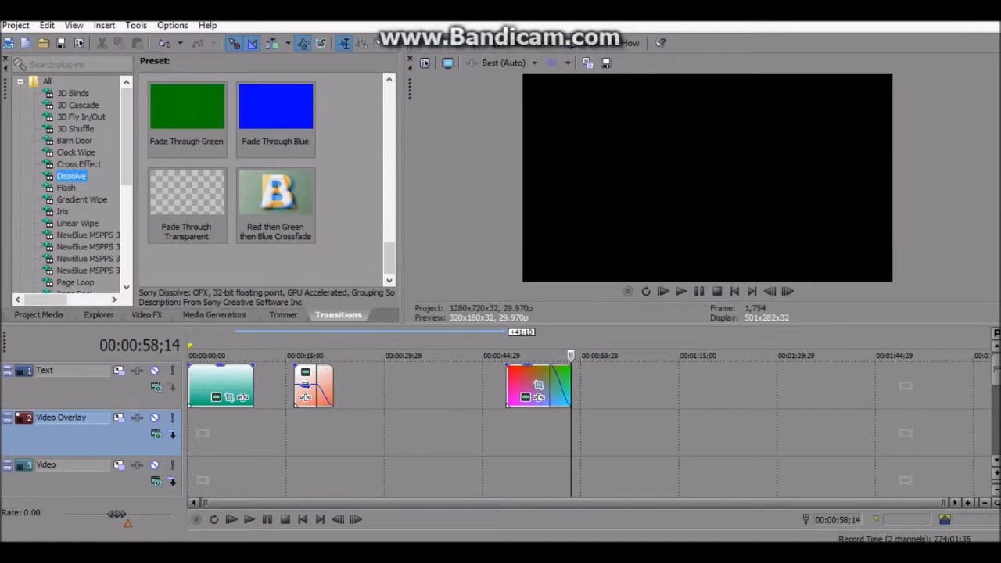
click(74, 25)
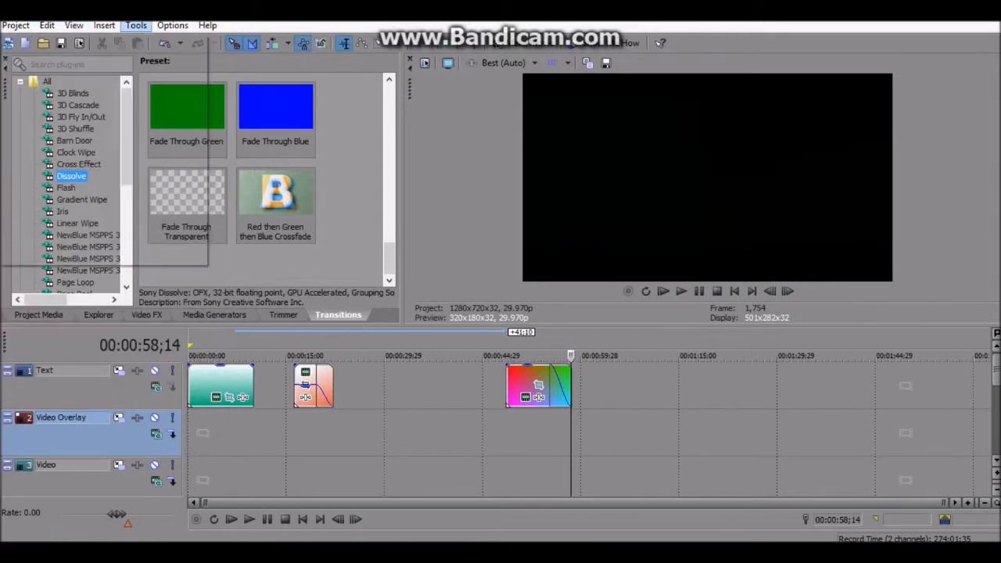
Examine the available insert, tool, disc-burning, snapping and other option, and help commands
mouse_move(104, 25)
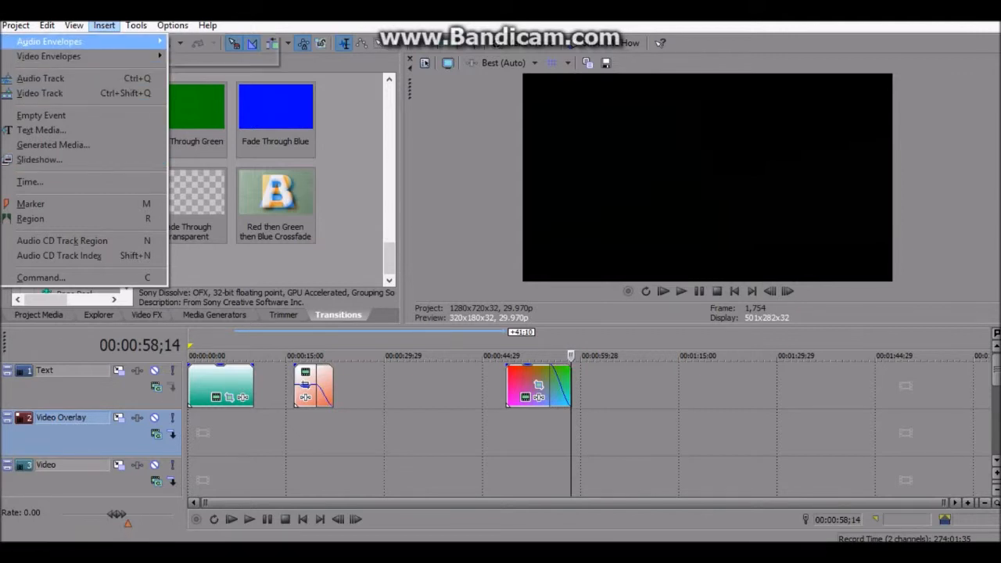
mouse_move(136, 25)
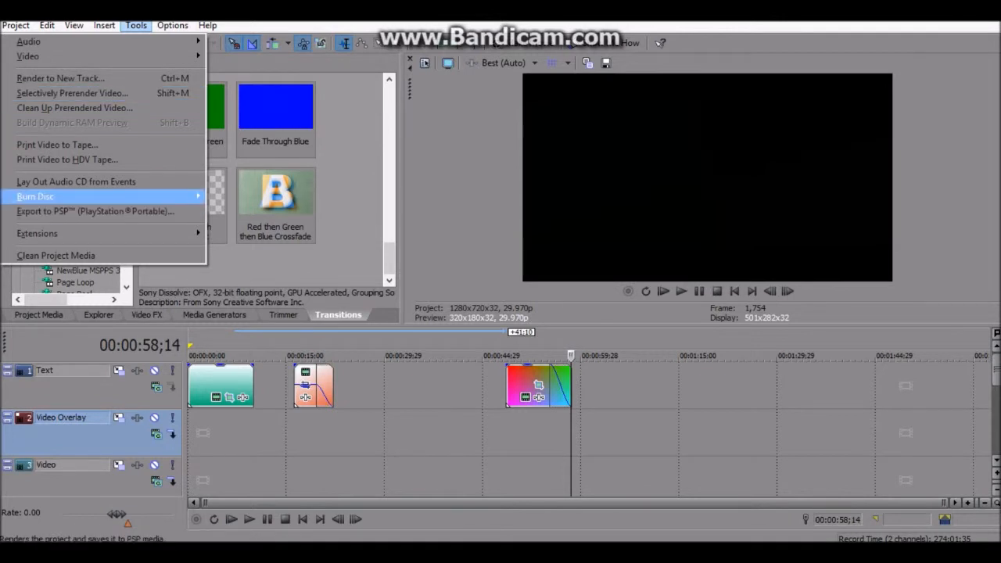
mouse_move(35, 196)
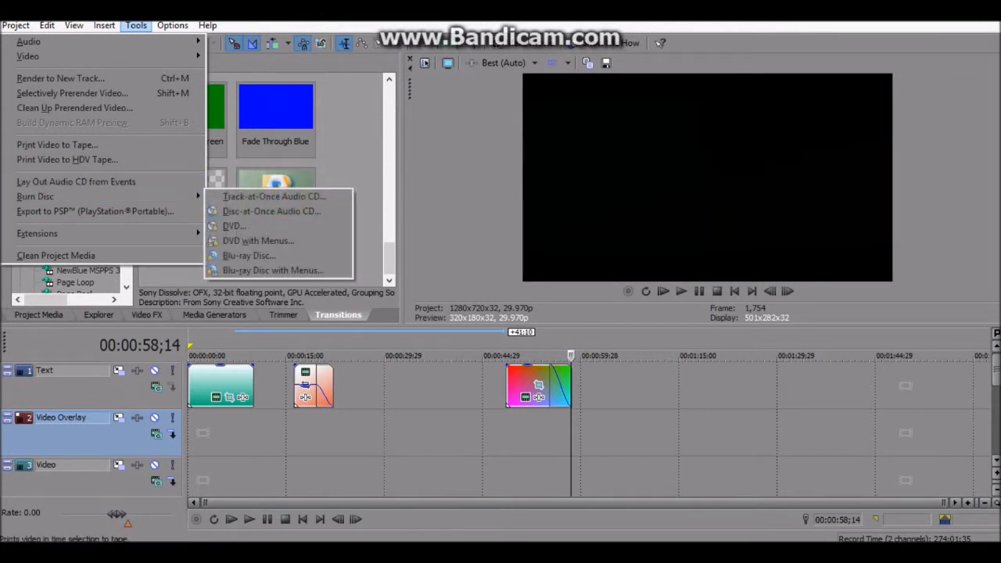
mouse_move(172, 25)
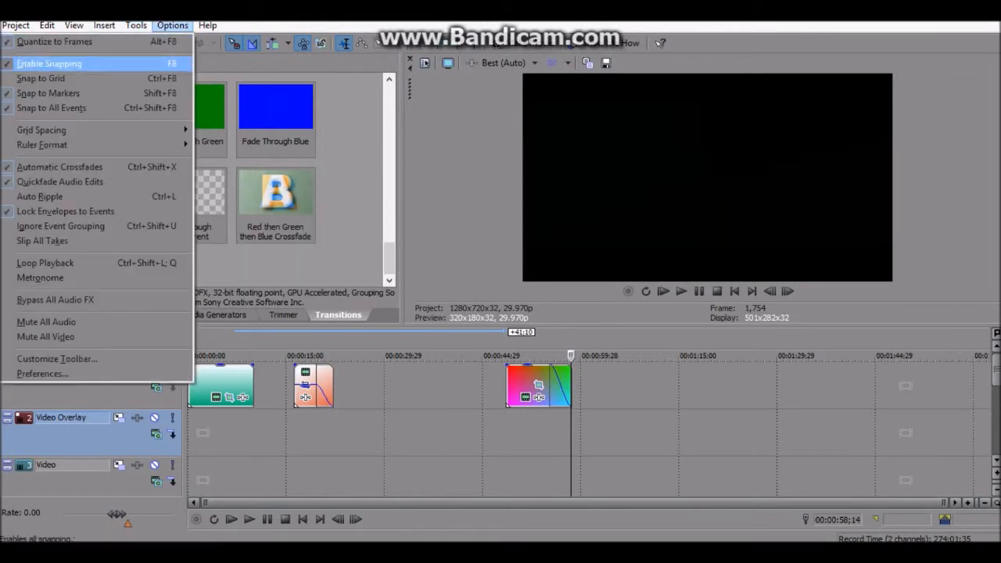
key(Escape)
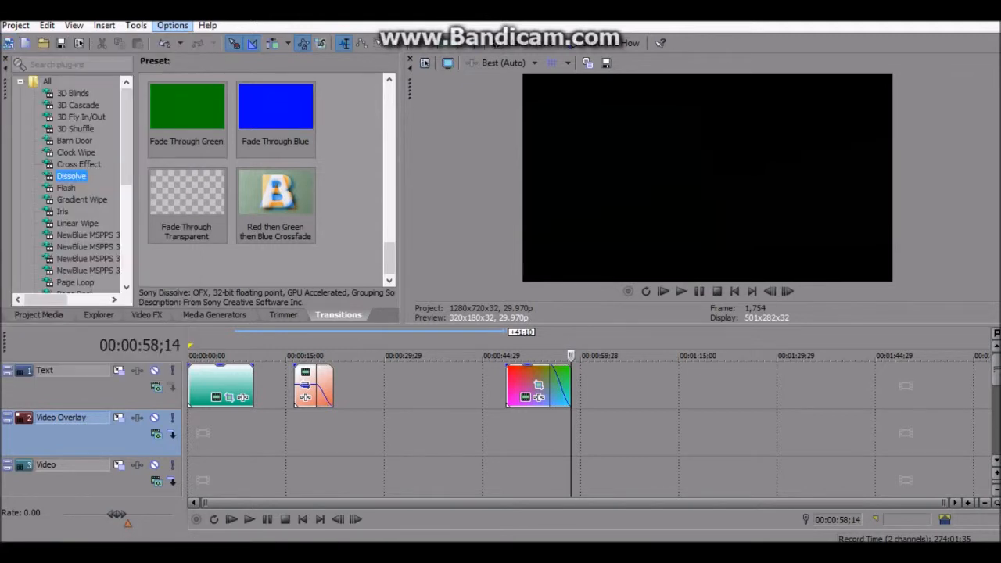
mouse_move(207, 25)
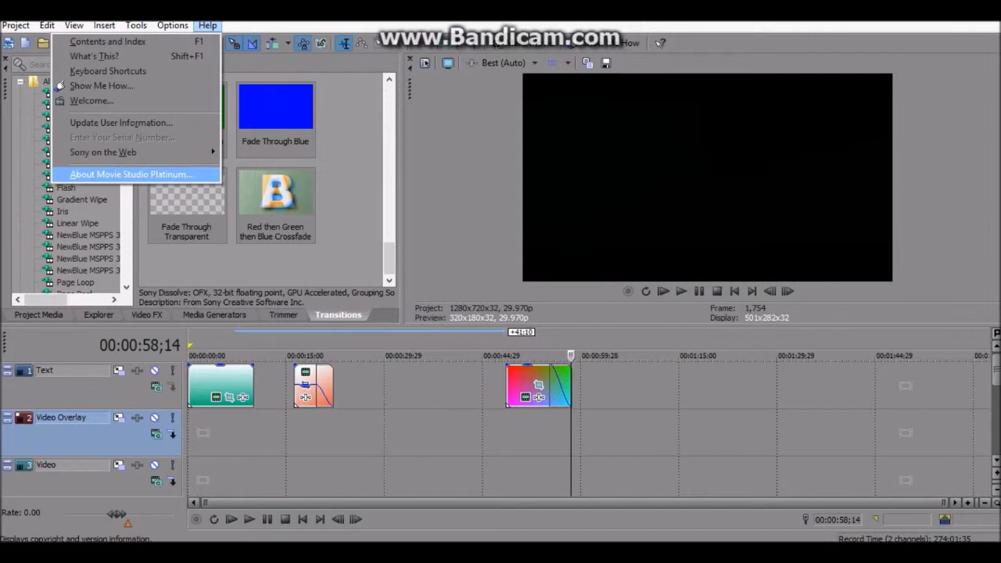
key(Escape)
key(Escape)
Browse the transition presets from Flash and Iris on to Venetian Blinds
click(66, 188)
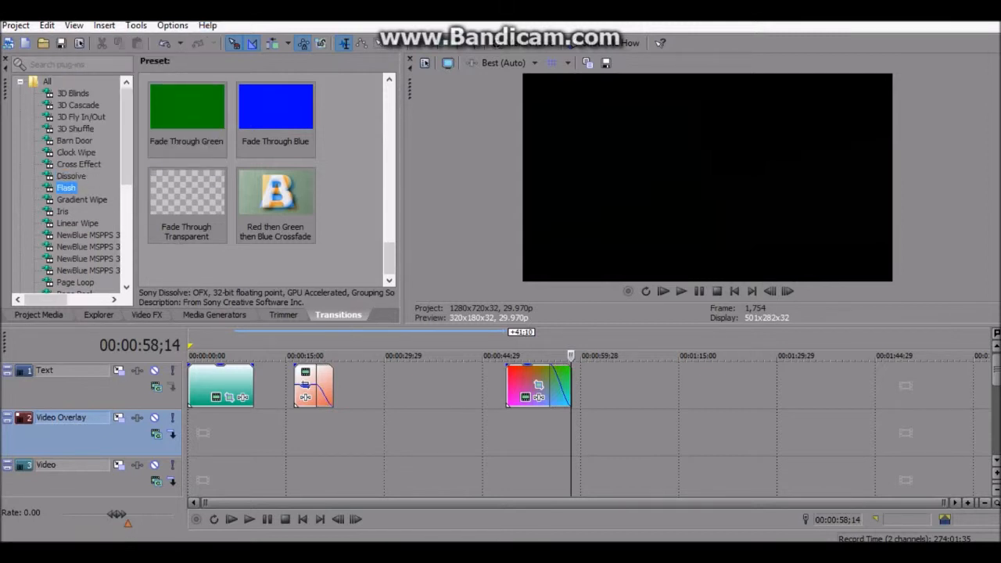
key(Down)
key(Down)
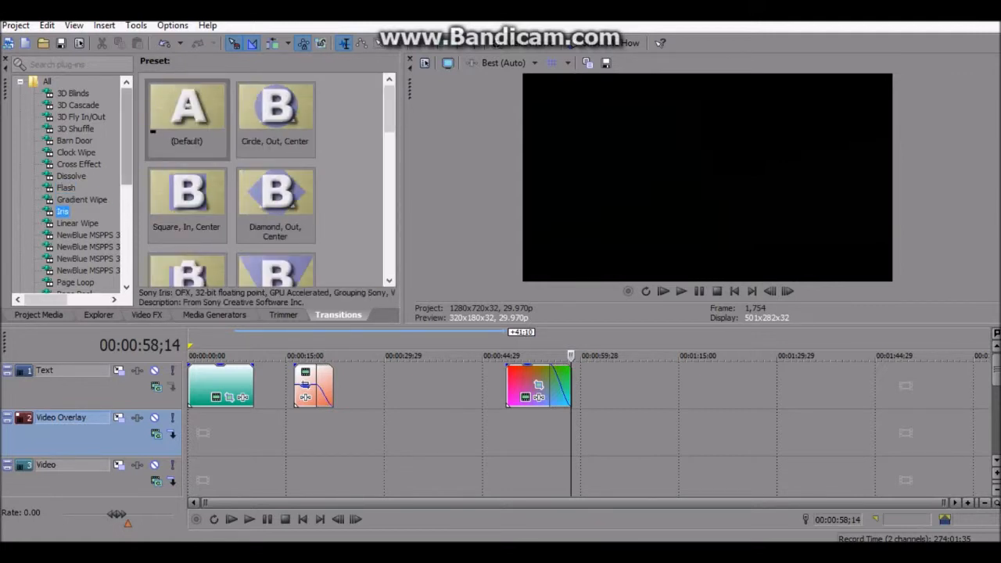
scroll(70, 188, down, 6)
click(83, 199)
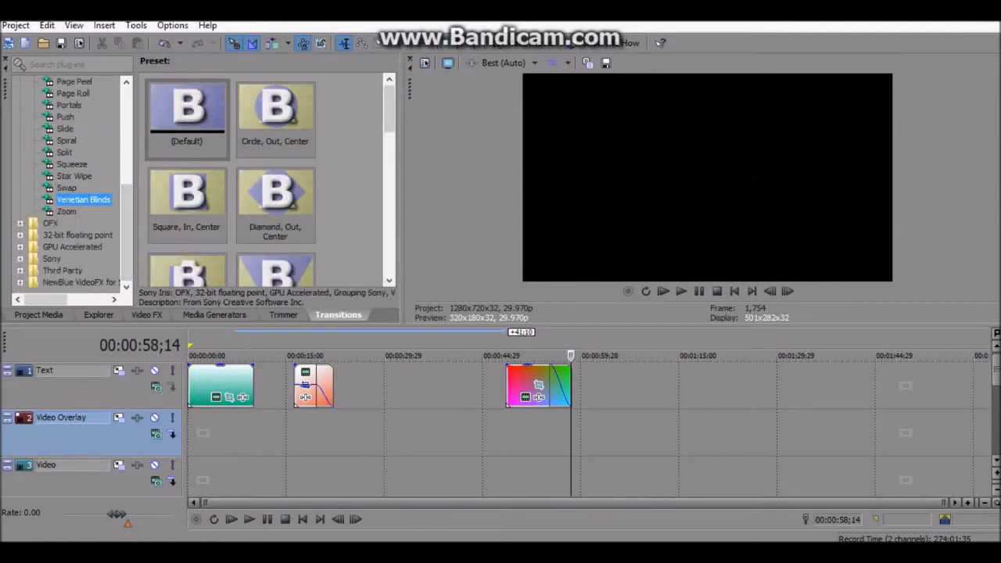
scroll(235, 179, down, 2)
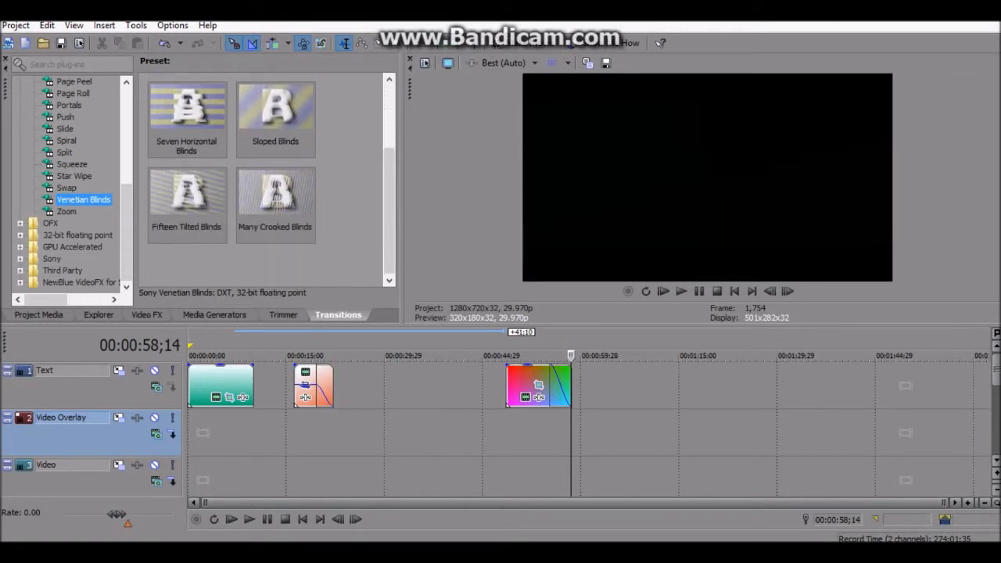
Browse the presets of the Swap, Star Wipe and Split transitions, including the Star Wipe sun rays and way splits
click(66, 188)
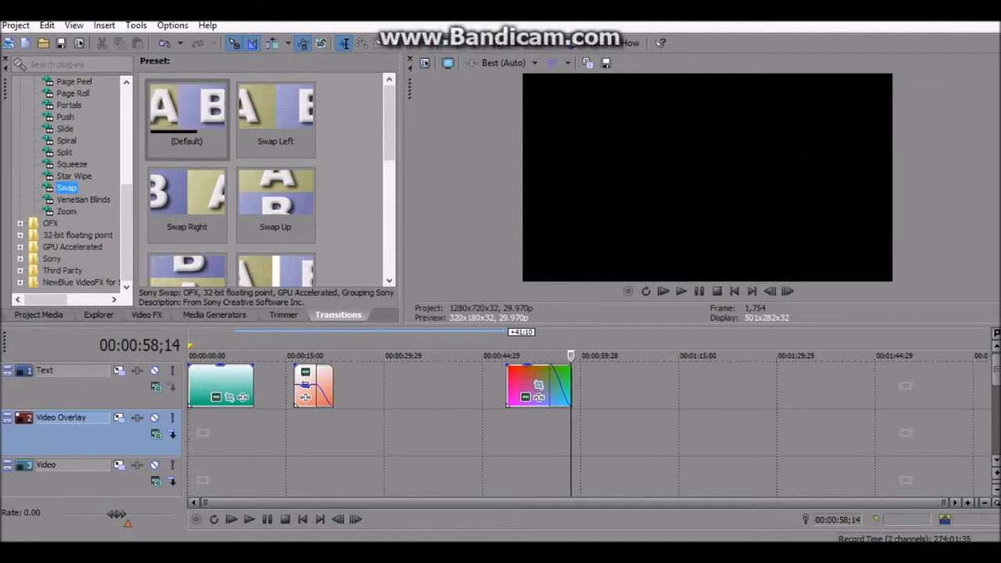
click(74, 176)
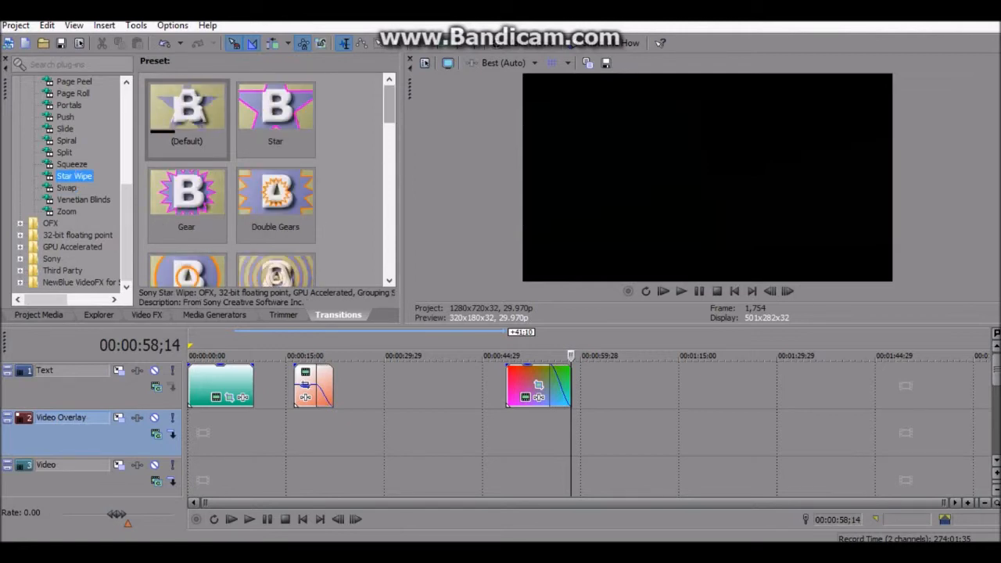
scroll(188, 117, down, 3)
scroll(266, 176, down, 3)
scroll(271, 180, up, 5)
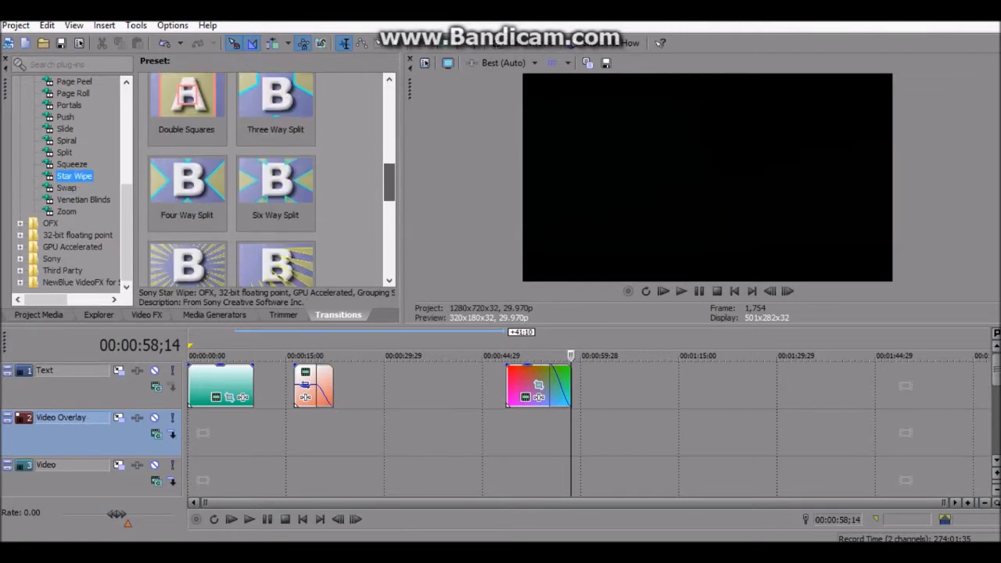
scroll(271, 180, down, 2)
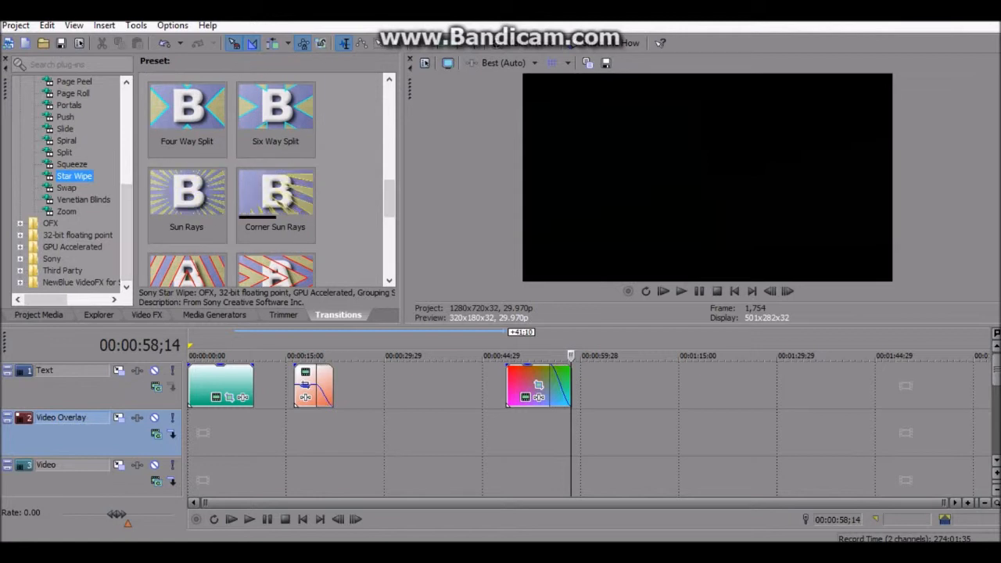
scroll(272, 180, down, 1)
scroll(272, 180, up, 10)
scroll(264, 180, down, 6)
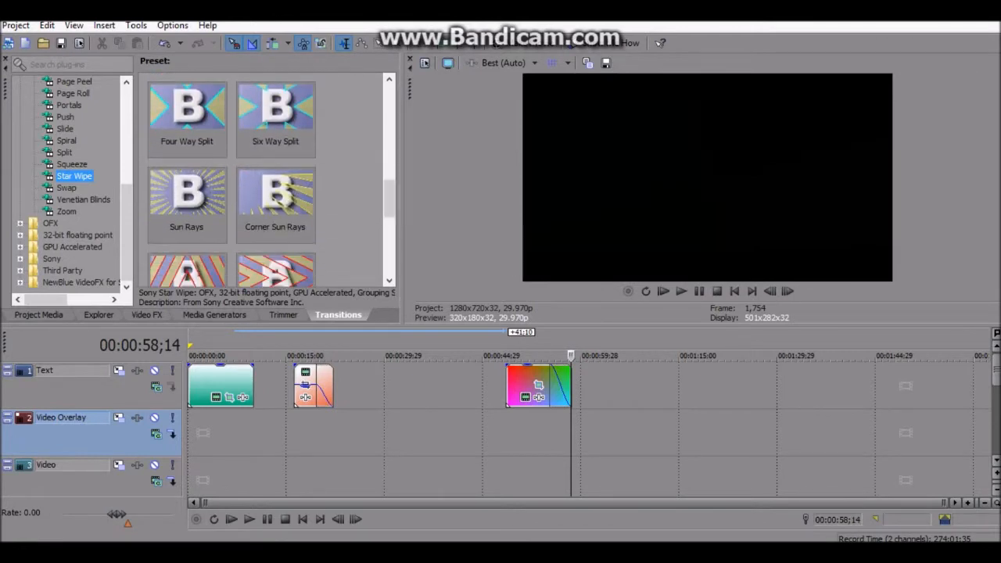
click(64, 152)
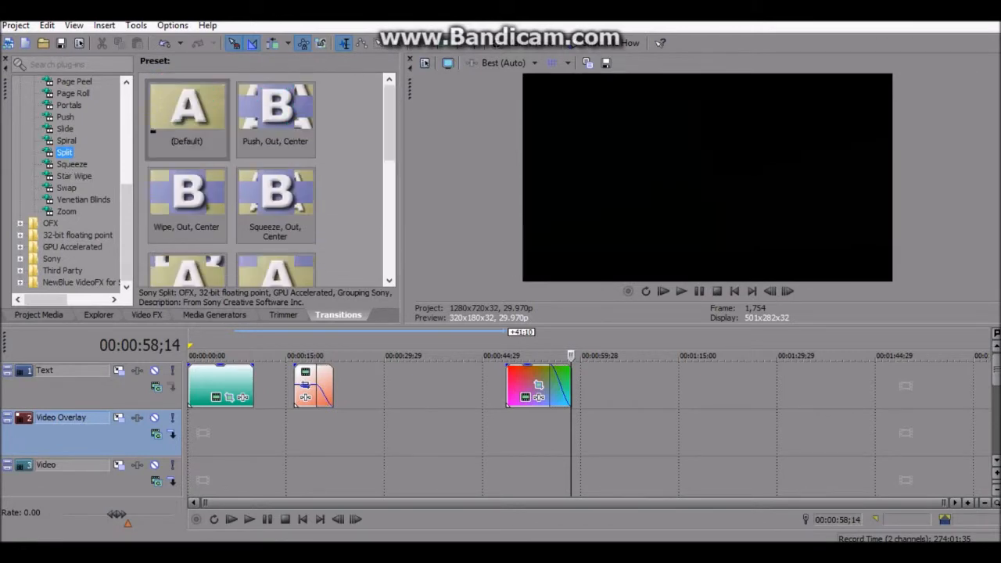
mouse_move(125, 233)
mouse_down()
mouse_move(126, 139)
mouse_move(126, 228)
mouse_up()
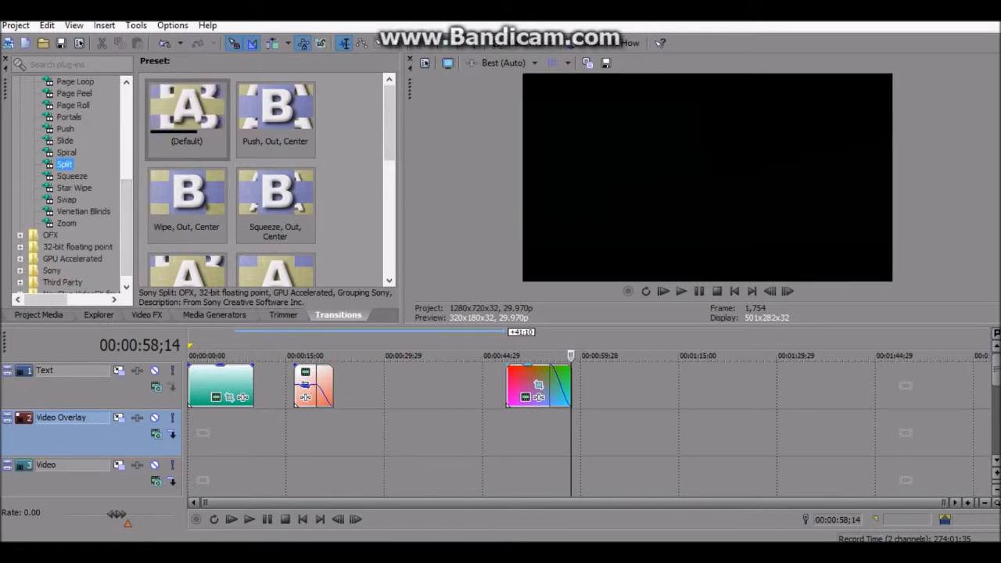
Extend the fade-in of the multicoloured gradient event up to the start of its fade-out and play the event back
mouse_move(508, 365)
mouse_down()
mouse_move(569, 382)
mouse_move(551, 367)
mouse_up()
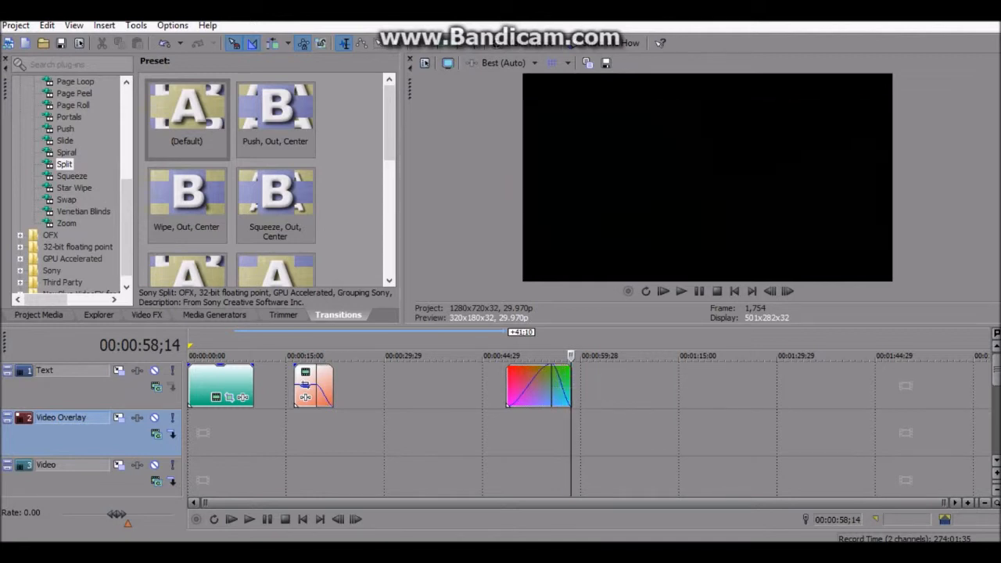
click(506, 411)
key(space)
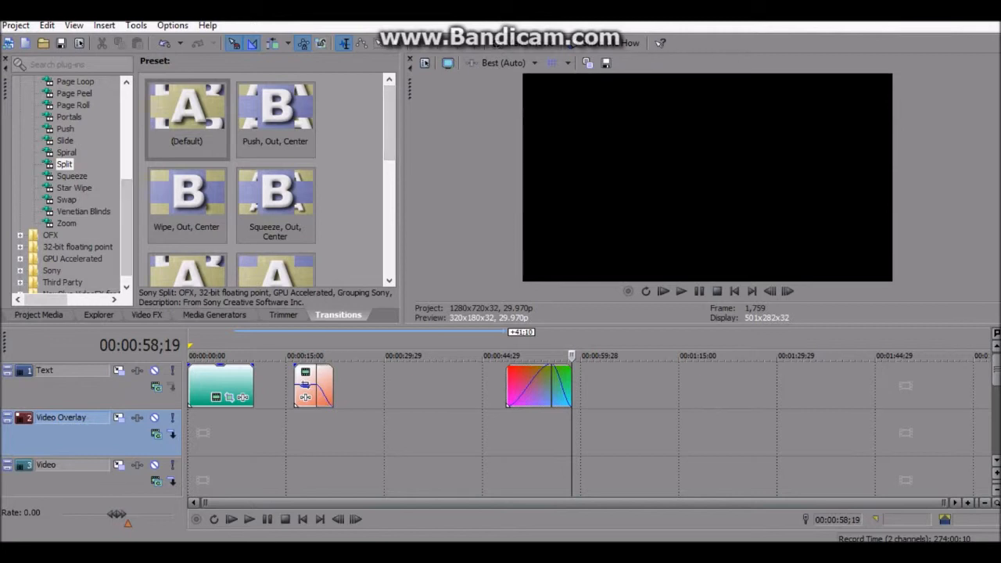
Show the Video FX window and look through its list of effects
click(146, 314)
drag(166, 255, 166, 130)
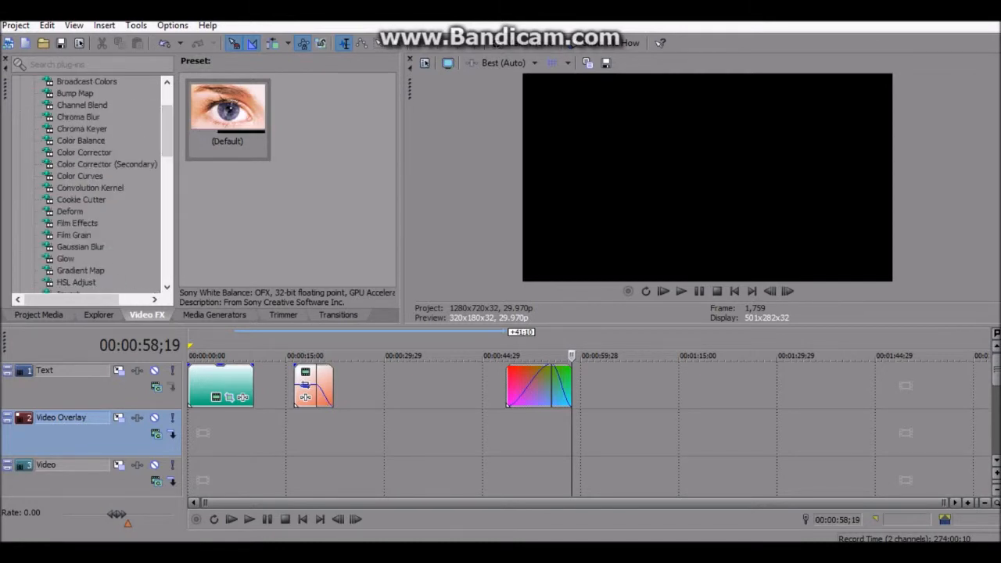